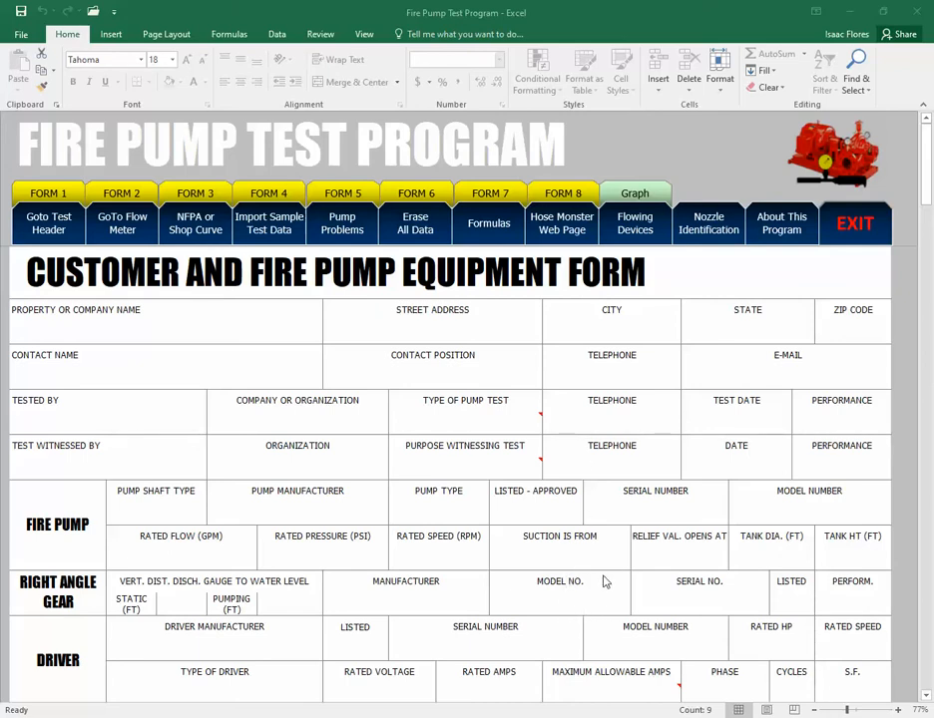
Choose to compare the pump test net curve to the Shop Pump Test Curve
left_click(200, 233)
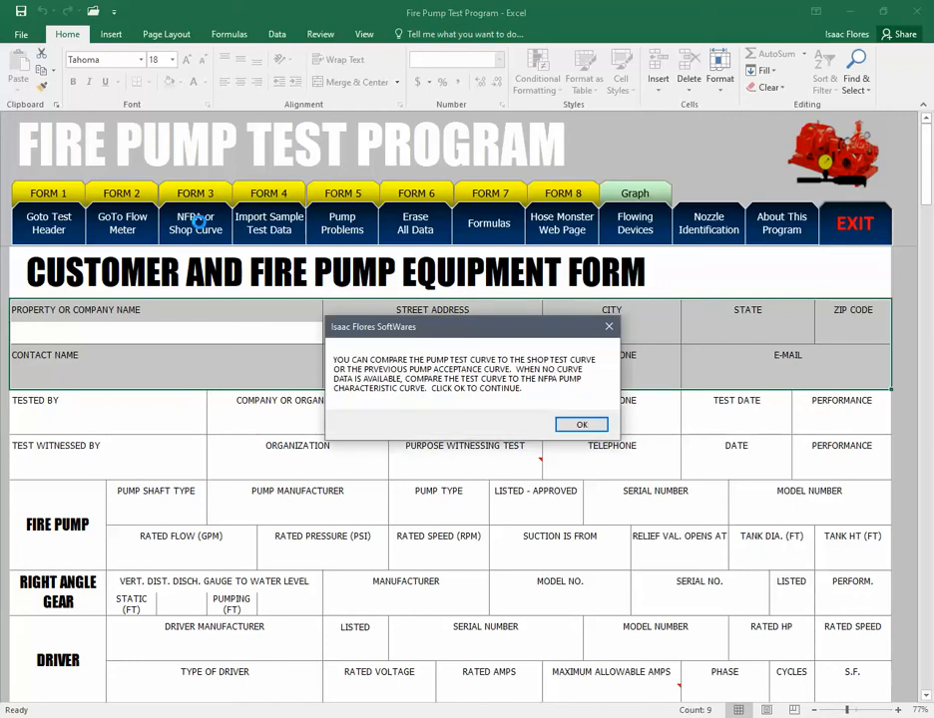
left_click(583, 424)
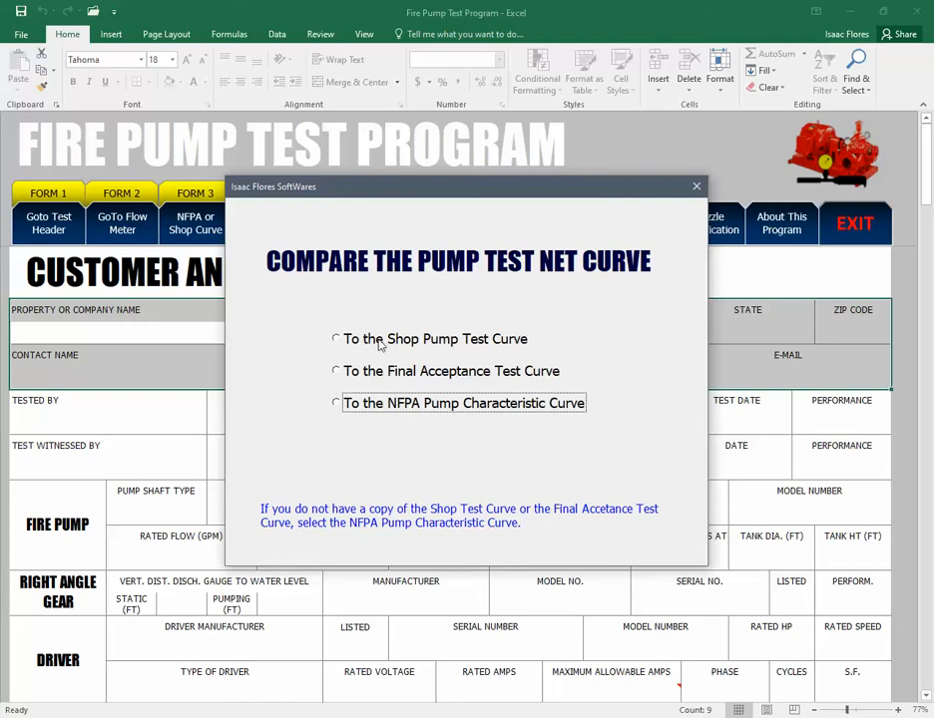
left_click(335, 340)
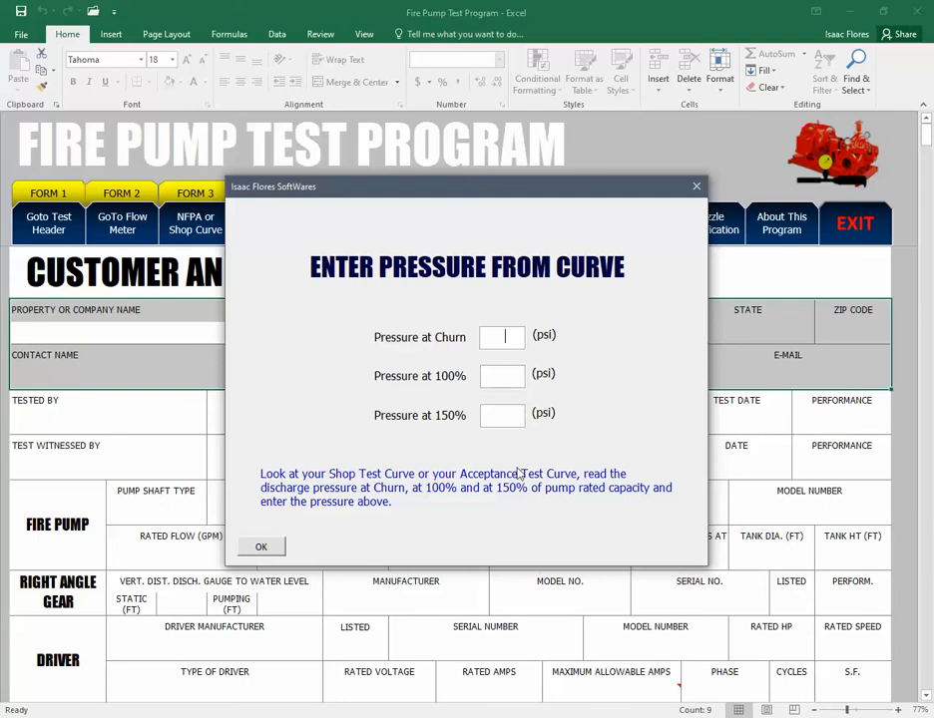
Enter curve pressures of 120 psi at churn, 100 psi at 100% and 70 psi at 150%, with the 5% degradation point
type("12")
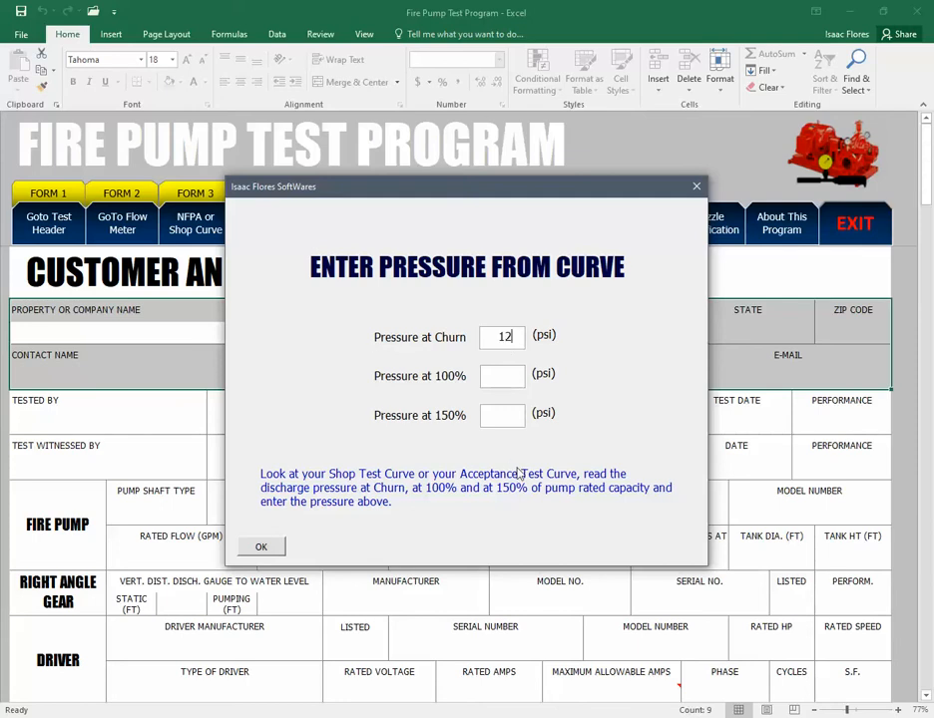
type("0")
left_click(508, 379)
type("100")
left_click(507, 413)
type("70")
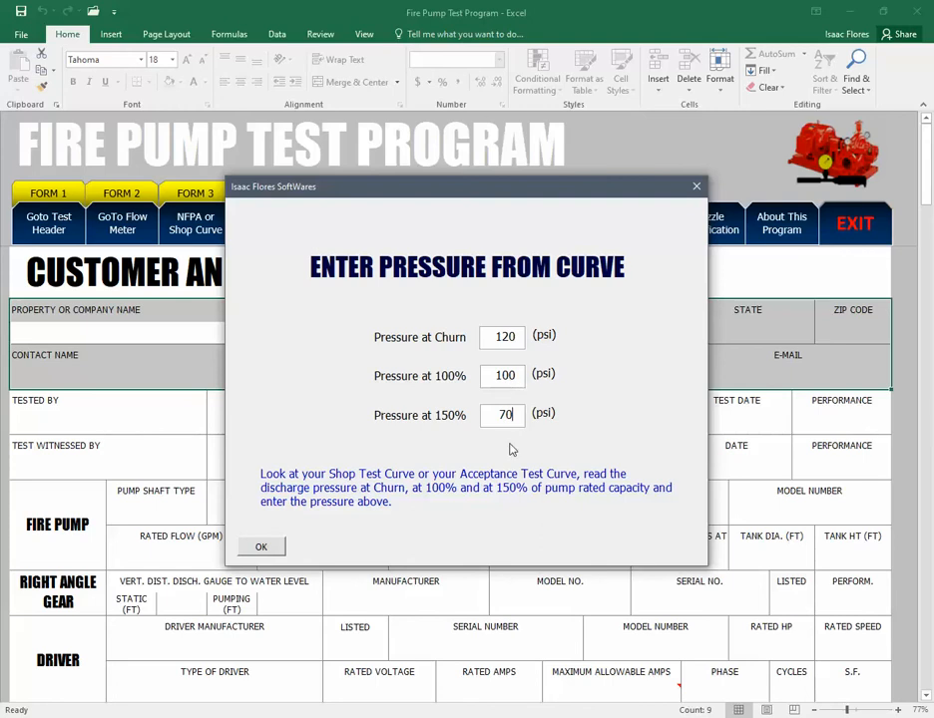
left_click(262, 548)
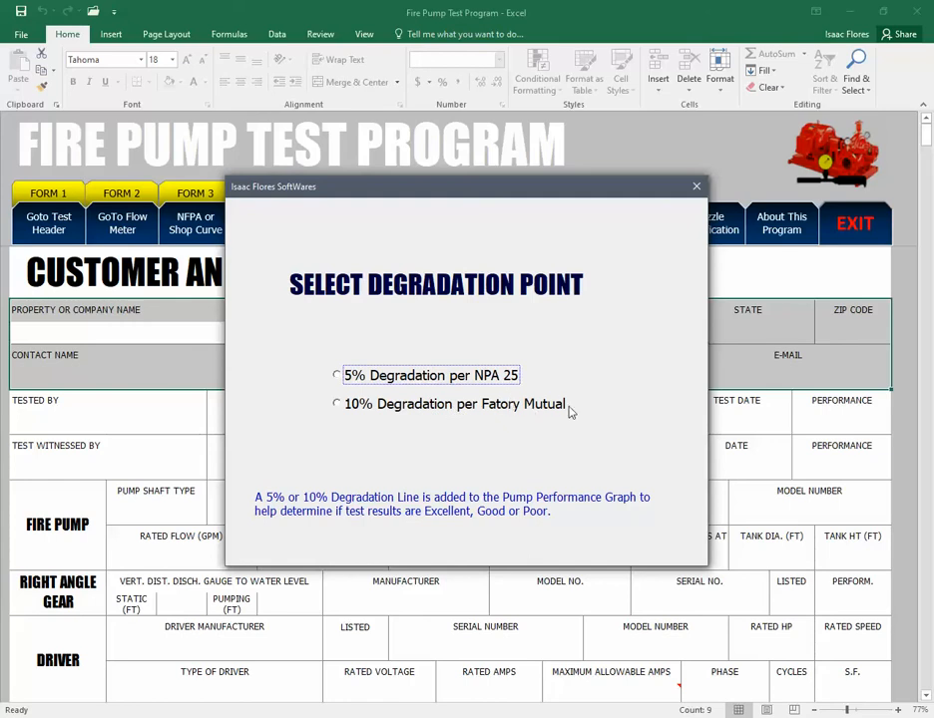
left_click(354, 376)
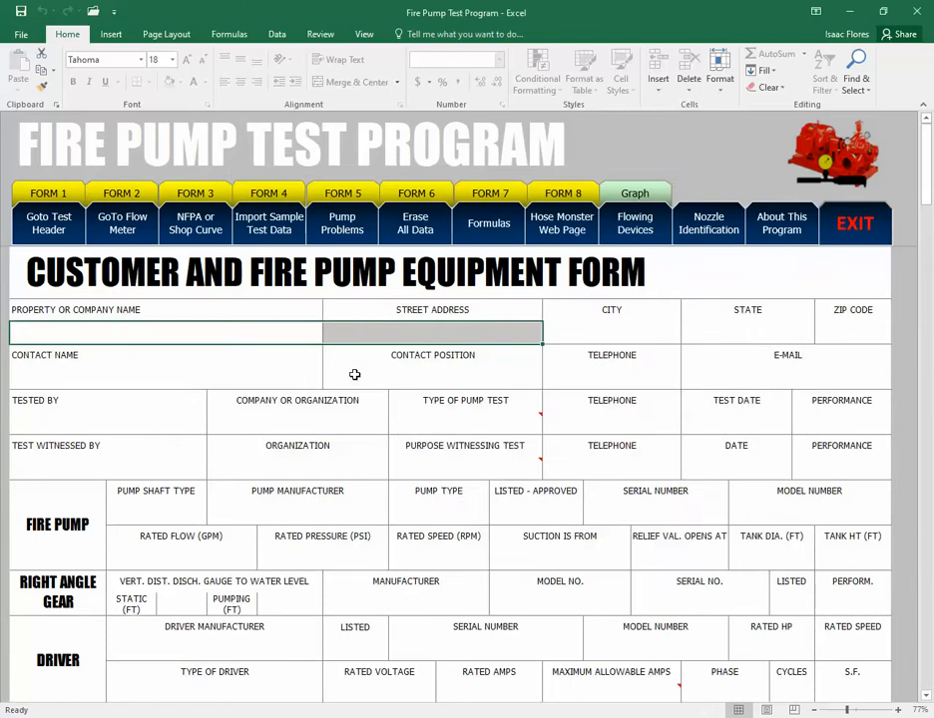
Fill in the fire pump data with shaft type HORIZONTAL, rated flow 2000 gpm, rated pressure 100 psi and rated speed 1780 rpm
left_click(137, 510)
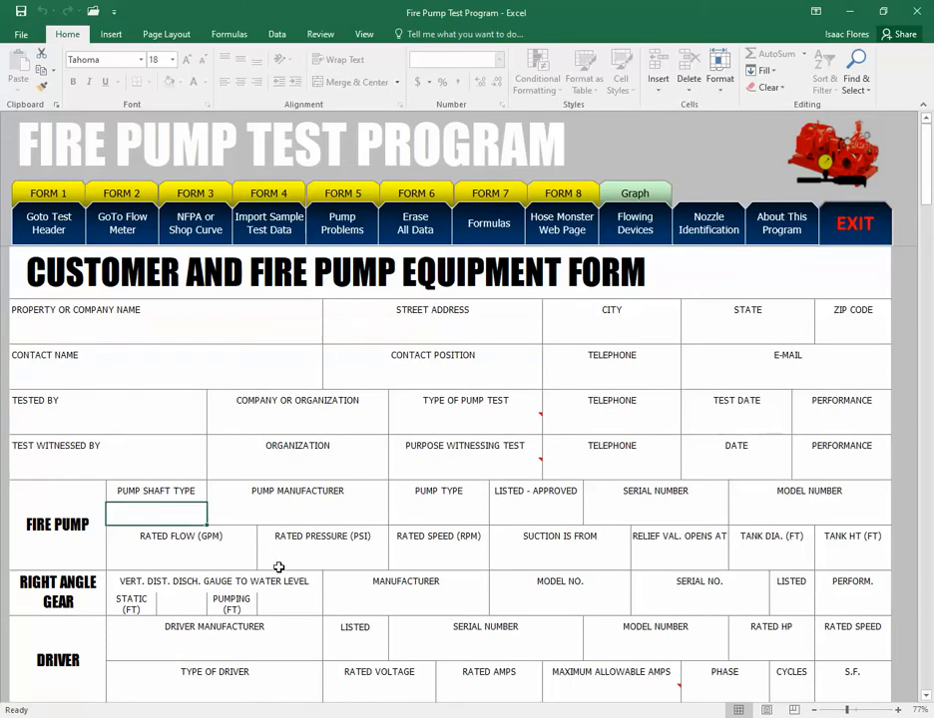
type("H")
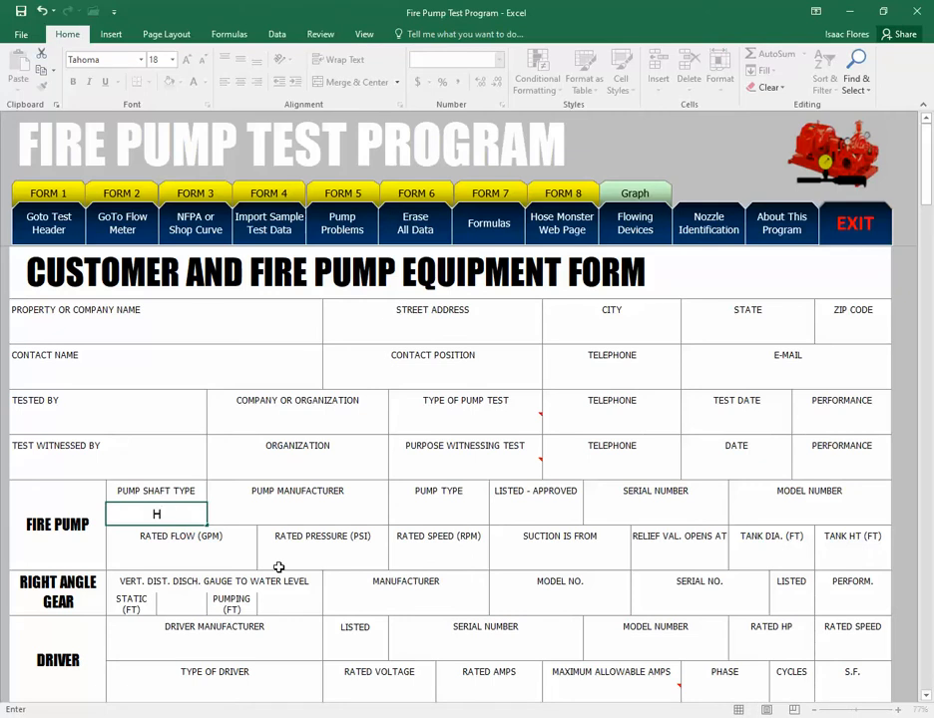
type("ORIZONTAL")
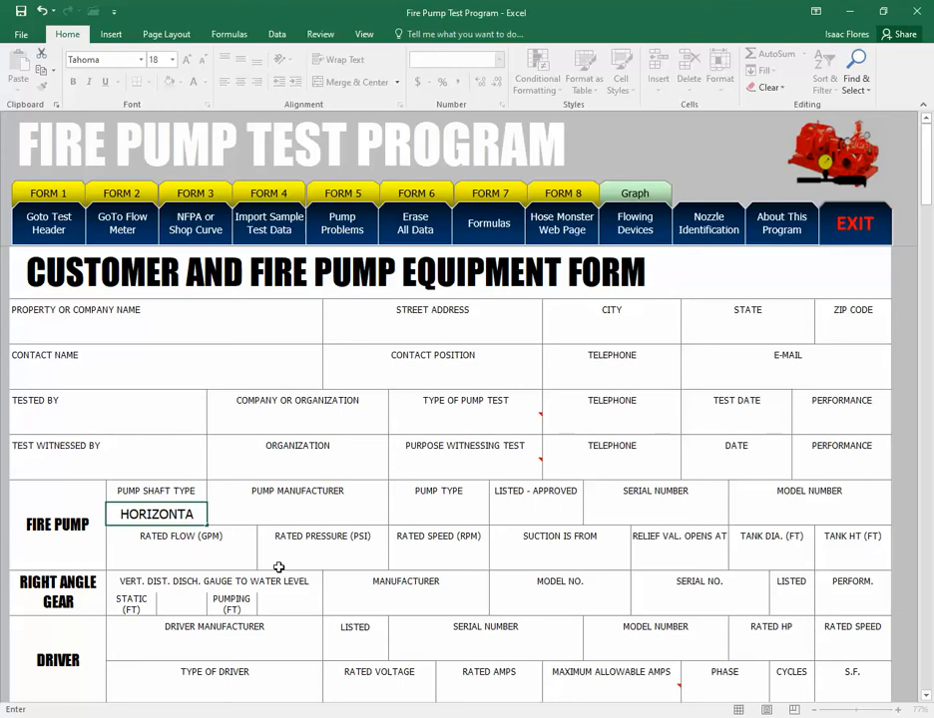
left_click(189, 559)
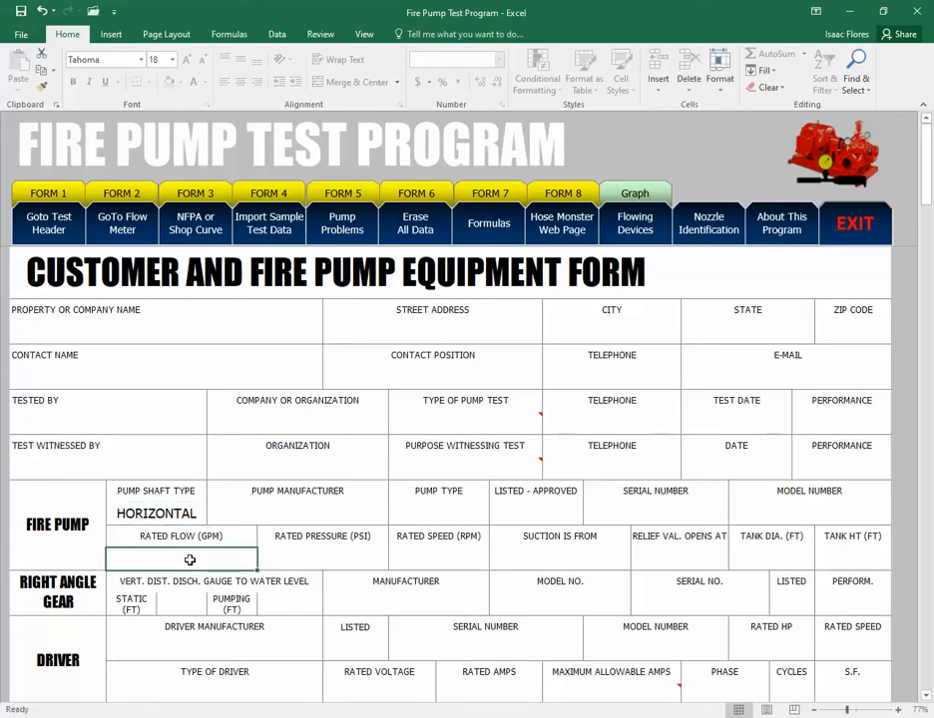
type("2000")
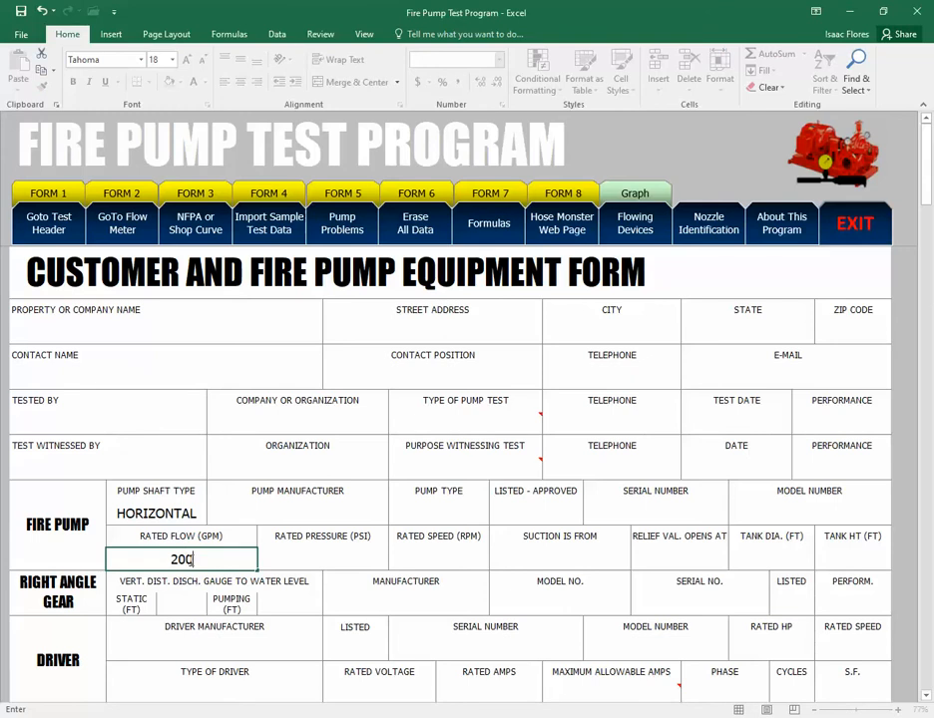
left_click(292, 558)
type("1")
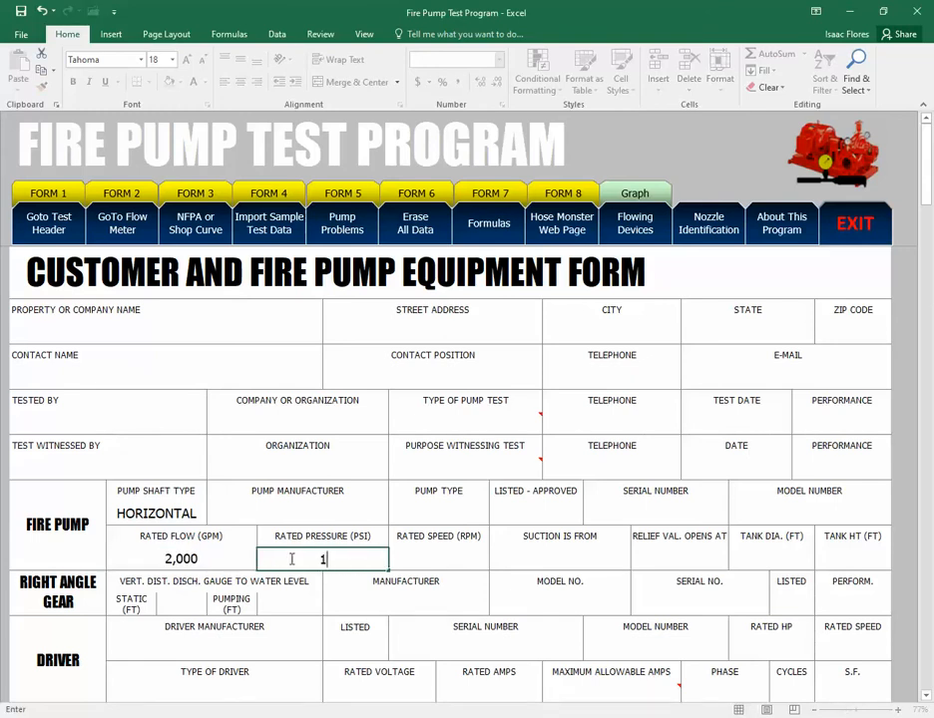
type("00")
left_click(398, 555)
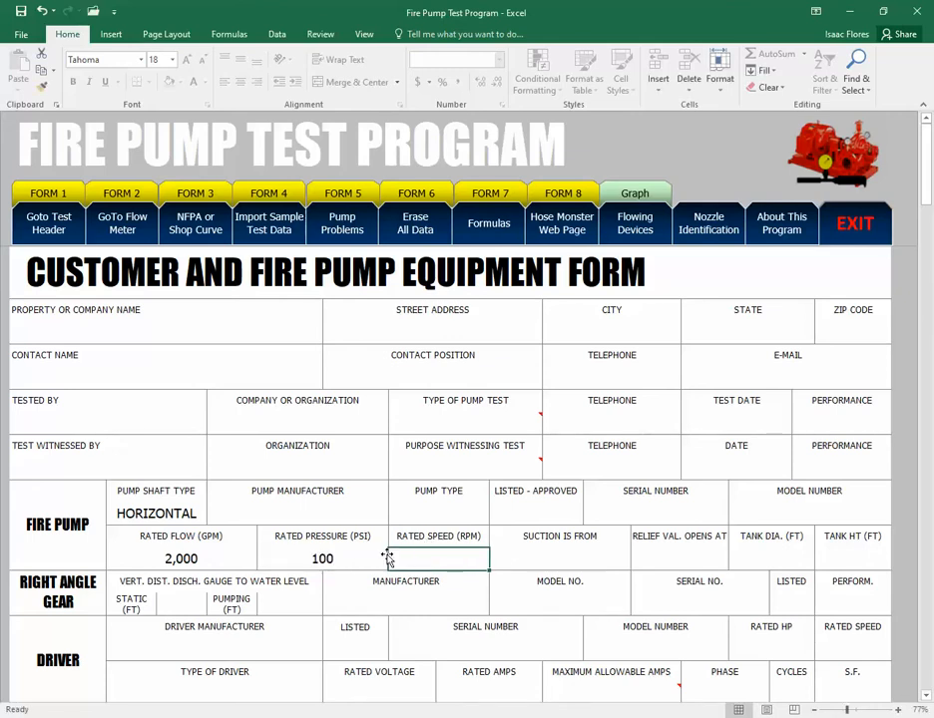
type("178")
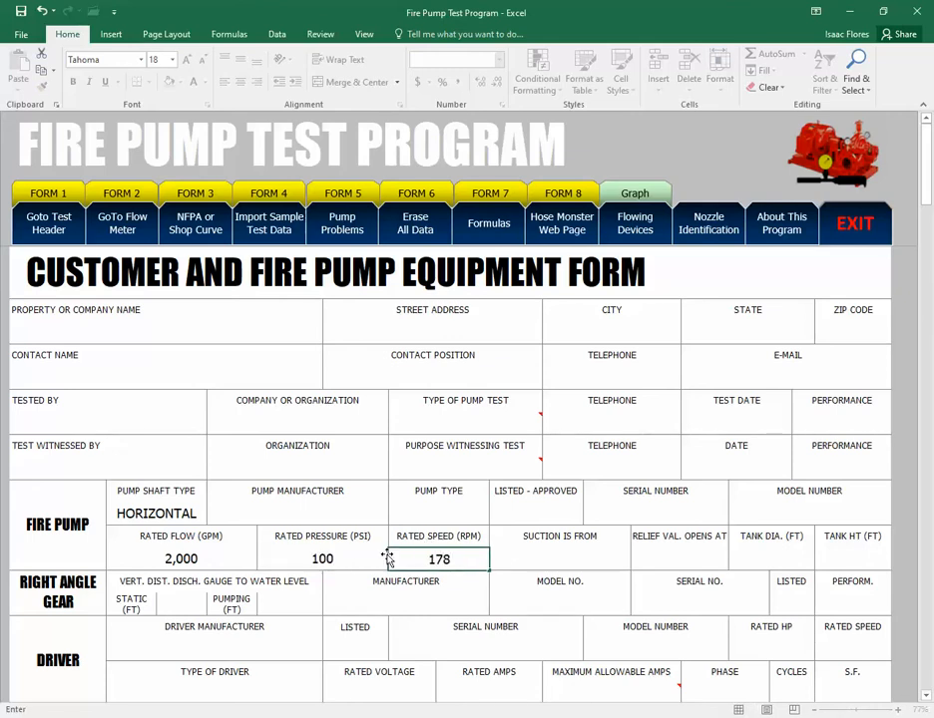
type("0")
View the shop curve and 5% degradation line on the pump test performance graph, and return to the equipment form
left_click(635, 194)
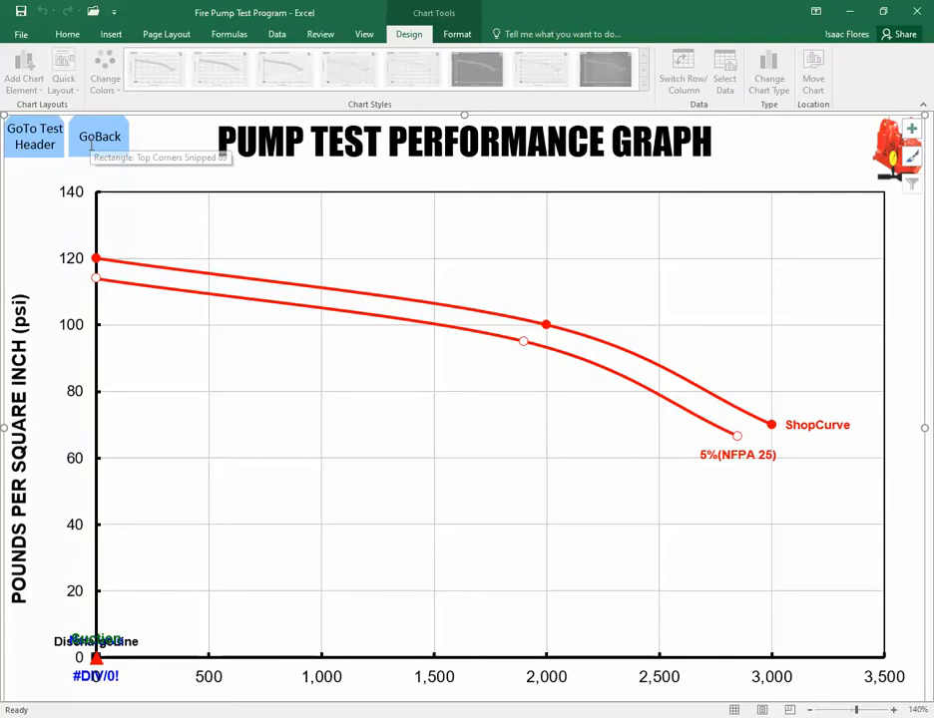
left_click(92, 148)
left_click(93, 149)
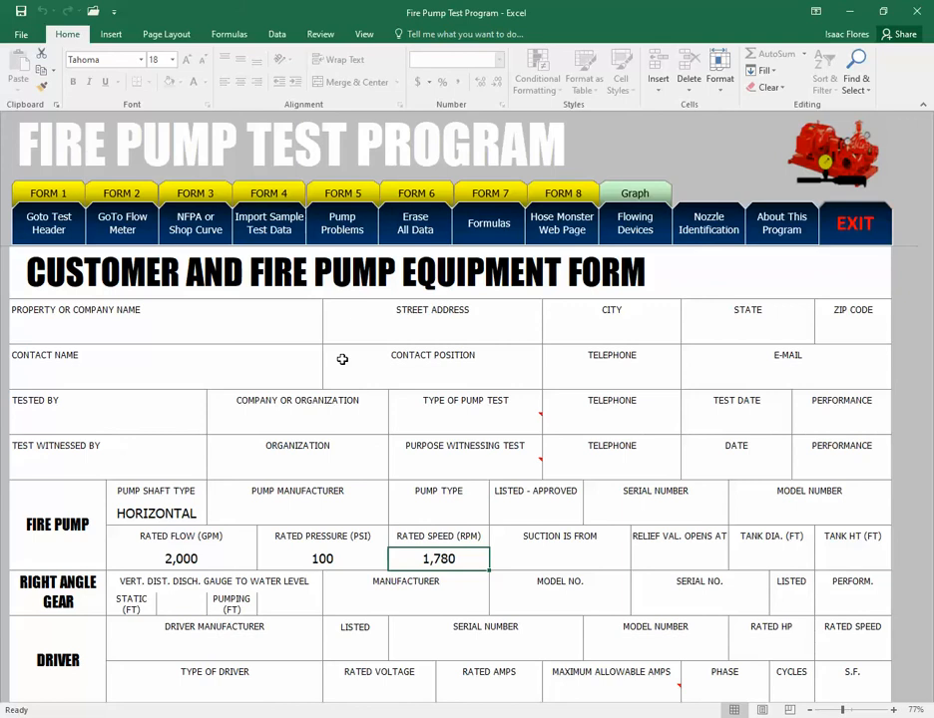
Enter ABC COMPANY, INC. as the property or company name on the equipment form
left_click(72, 334)
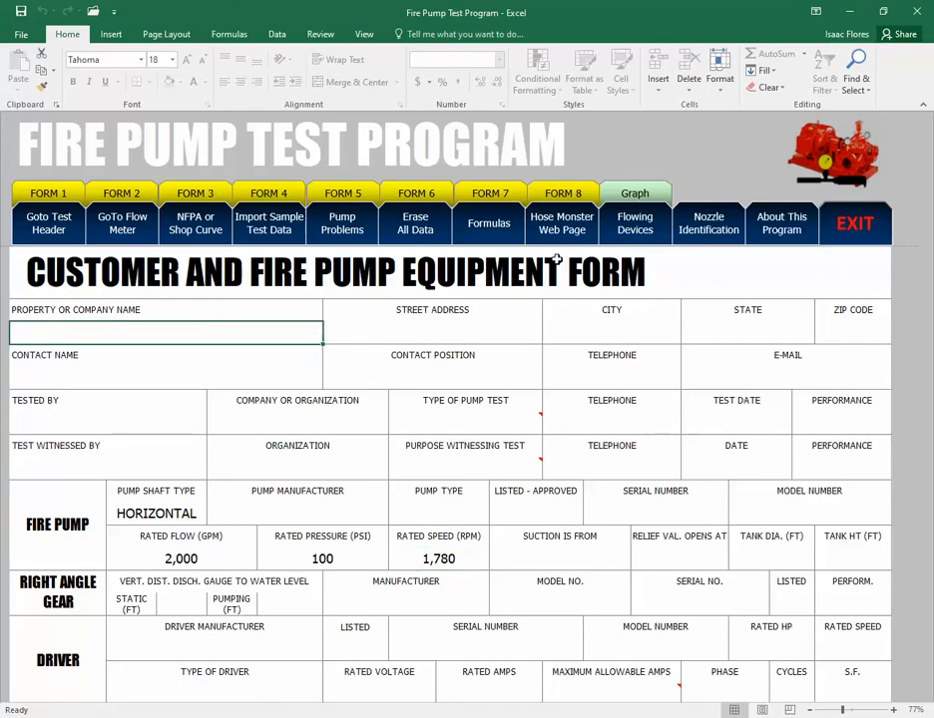
type("ABC ")
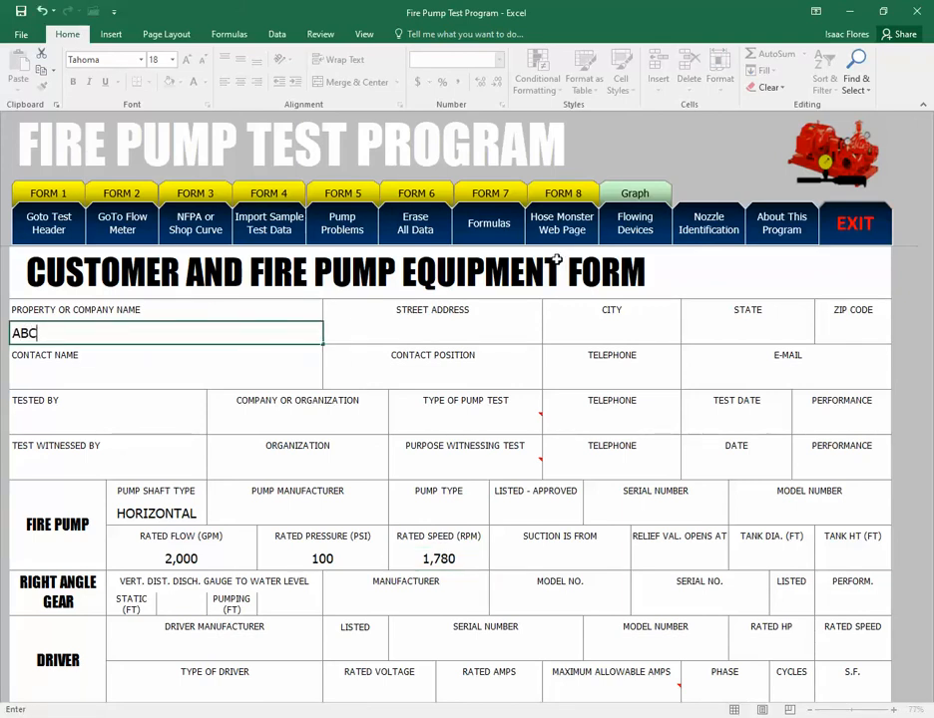
type("COMP")
key("BackSpace")
key("BackSpace")
type("PANY, INC.")
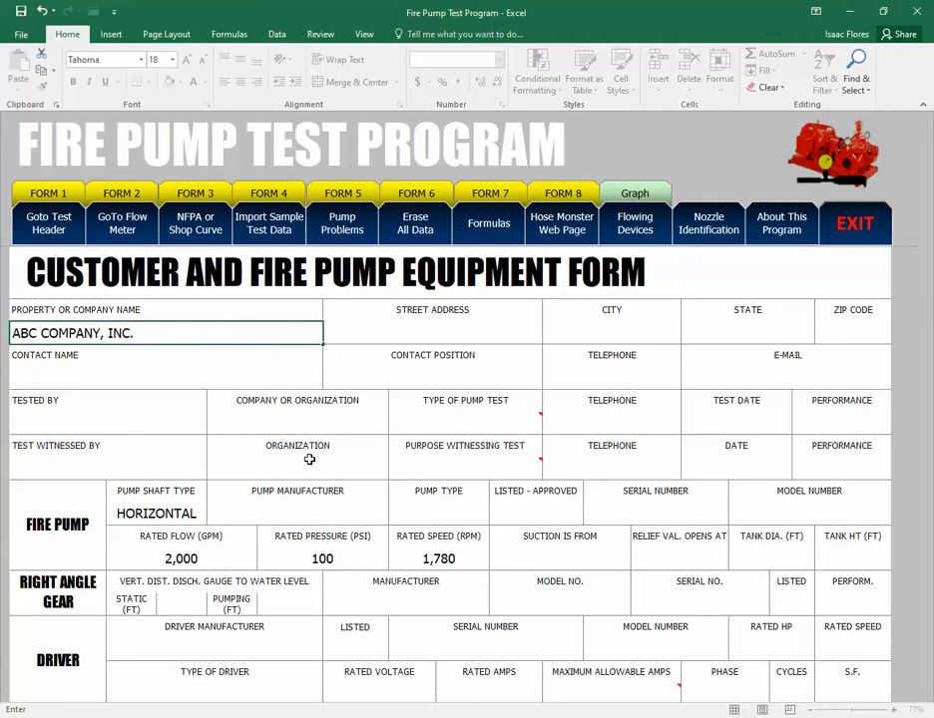
key("Tab")
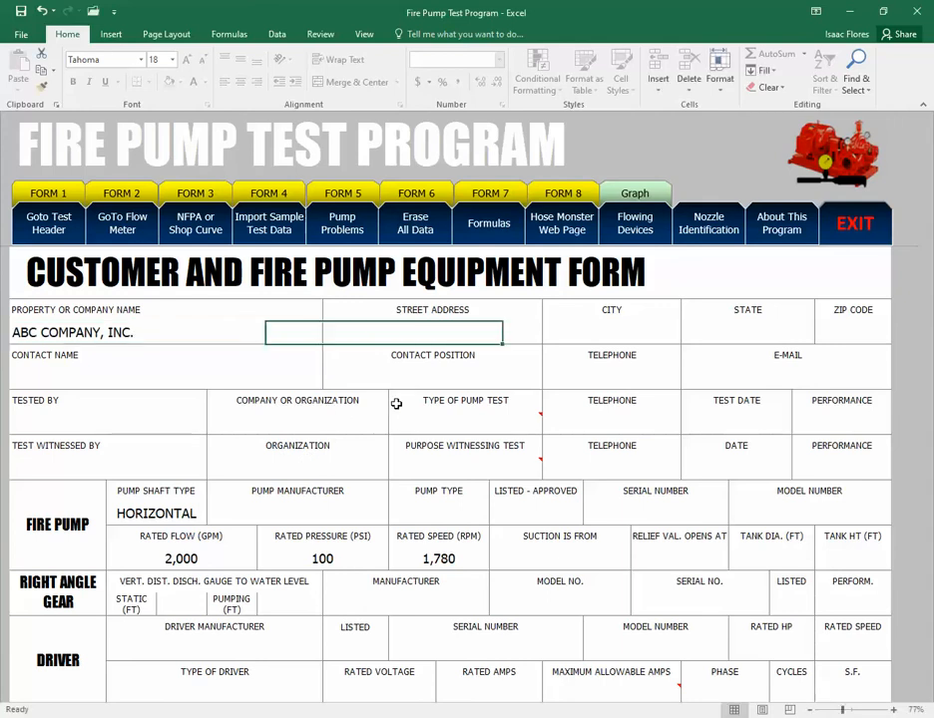
Step through the form's customer, contact and tester fields up to the test witness field
key("Tab")
key("Tab")
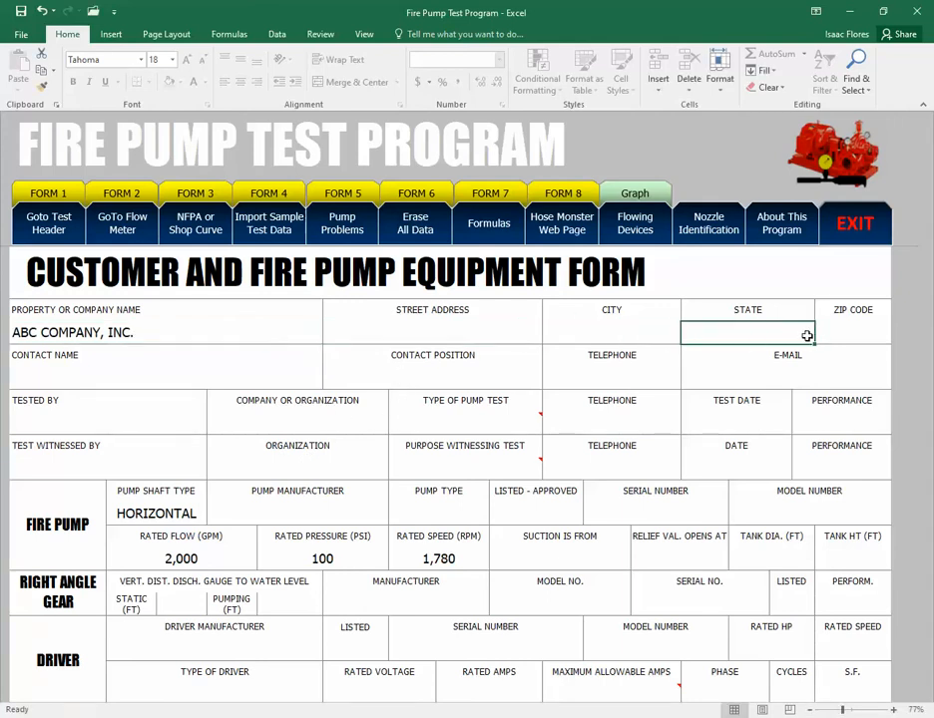
key("Tab")
key("Tab")
key("Tab")
key("Tab")
key("Tab")
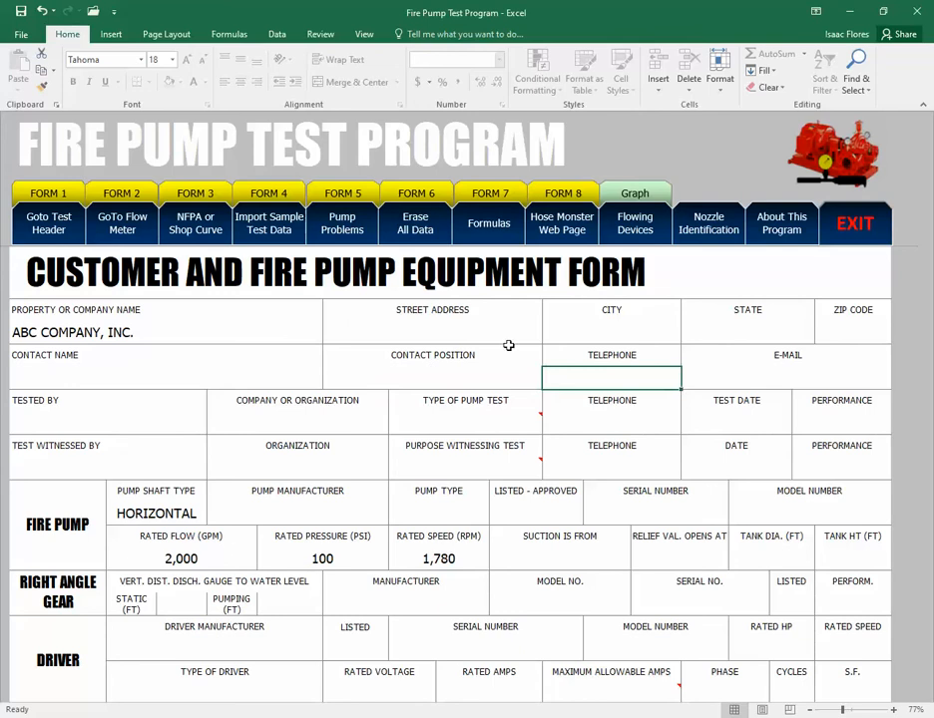
key("Tab")
key("Tab")
key("Tab")
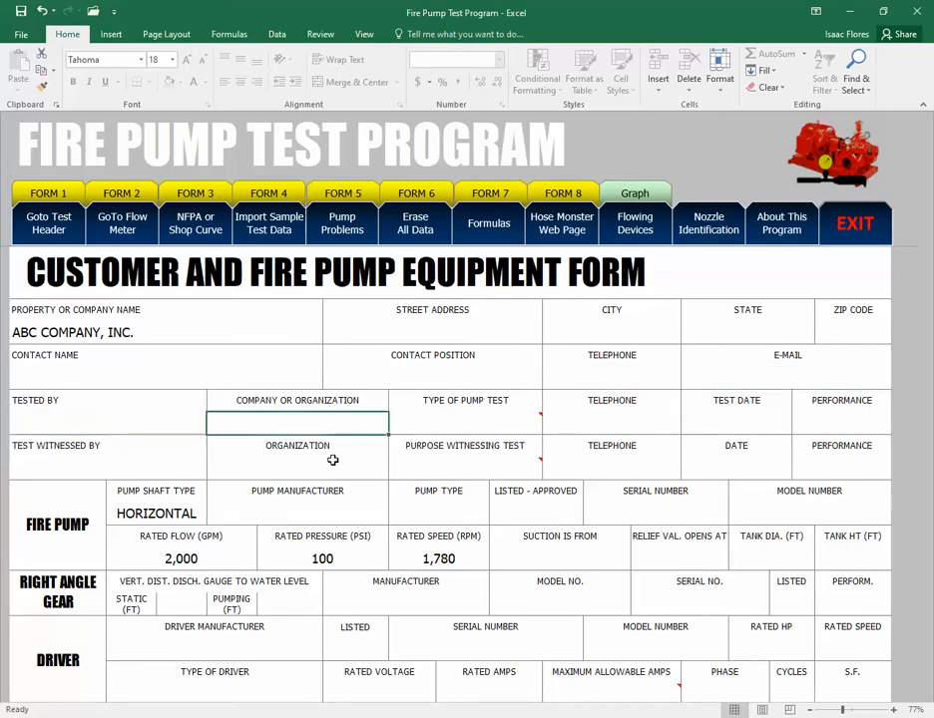
key("Tab")
key("Tab")
key("Tab")
key("Tab")
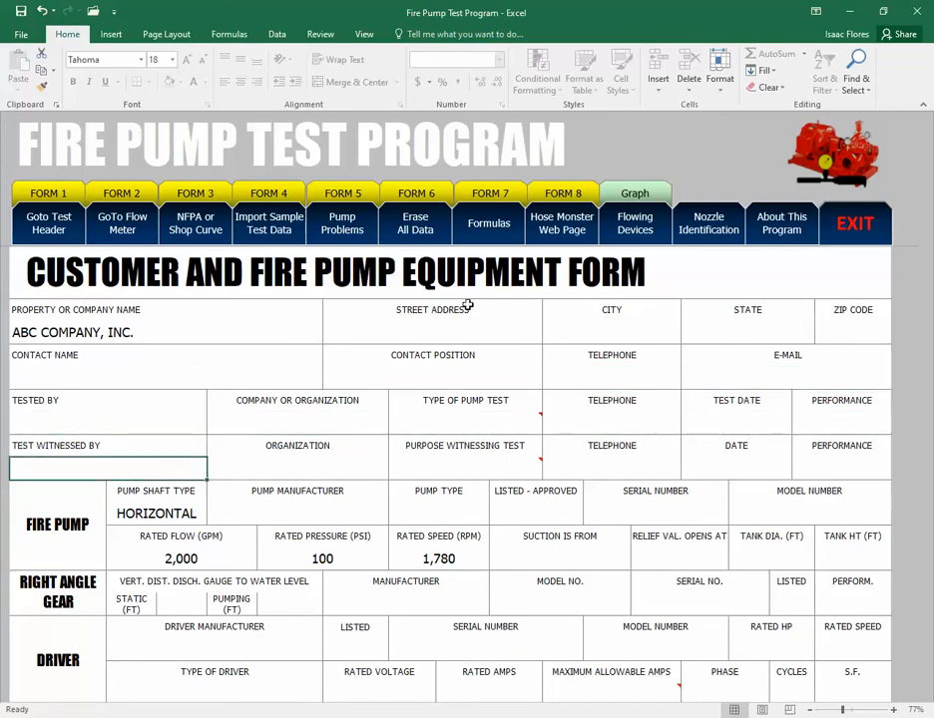
Enter EXXON MOBIL as the company name in the Form 1 customer and site data, and continue to Form 2
left_click(50, 194)
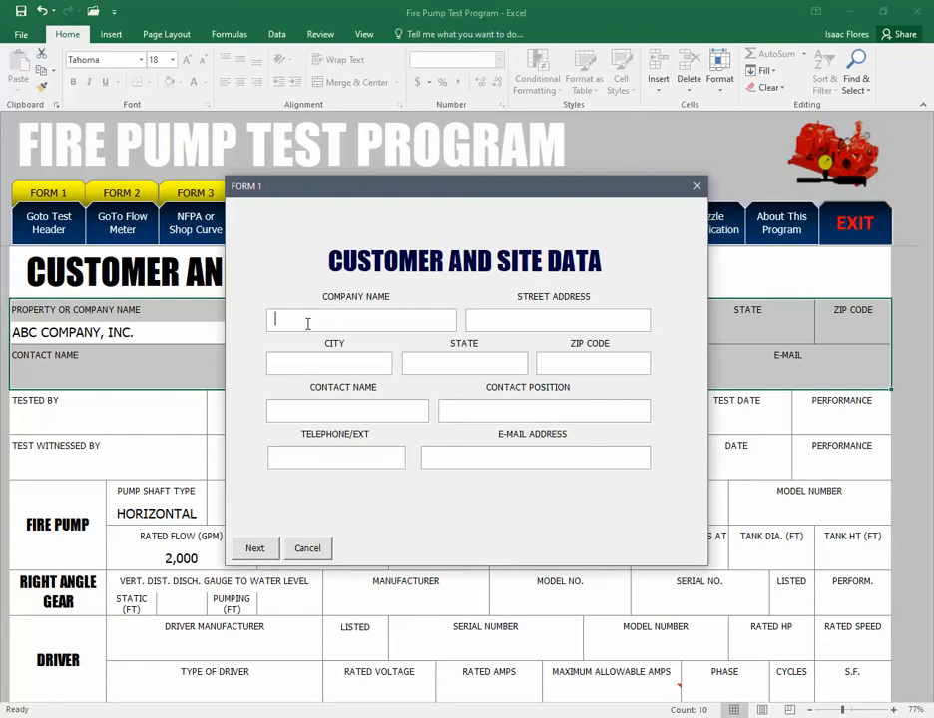
type("E")
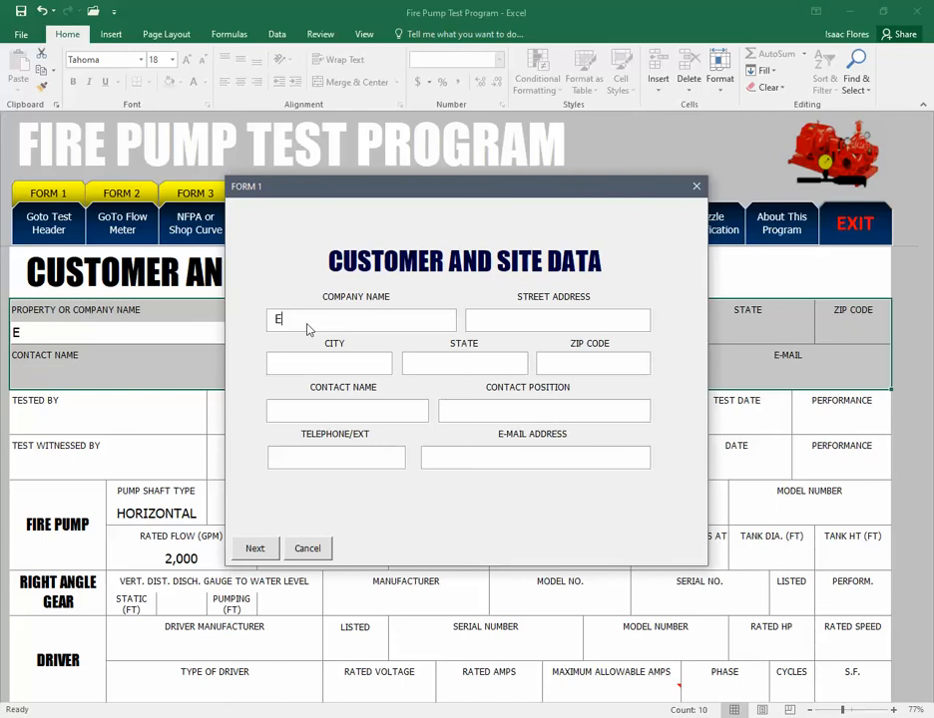
type("XXXON")
left_click(290, 320)
key("BackSpace")
type("MO")
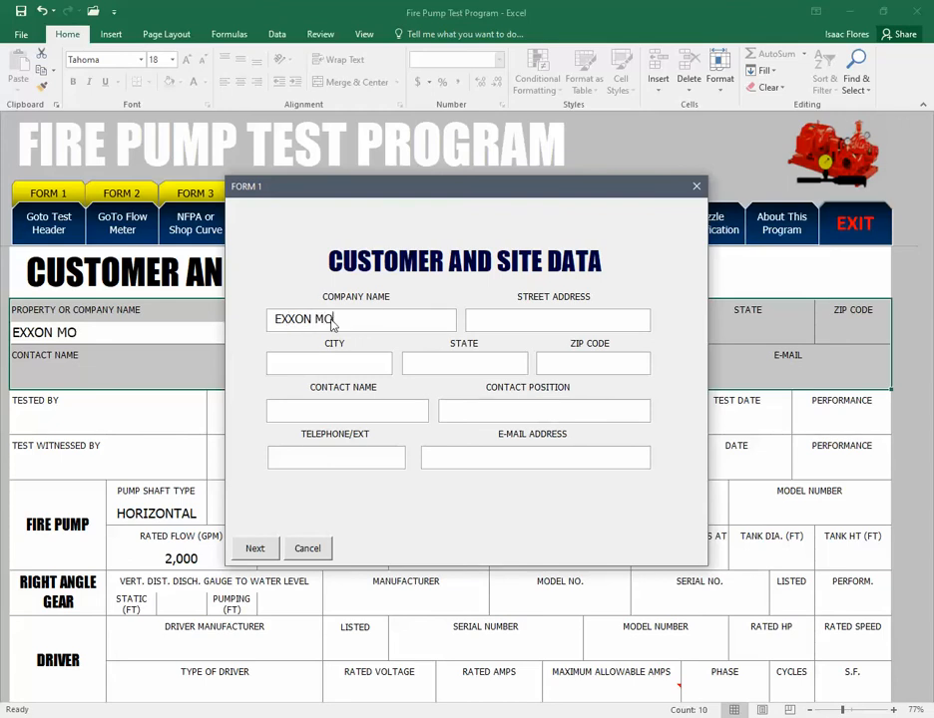
type("BIL")
left_click(255, 549)
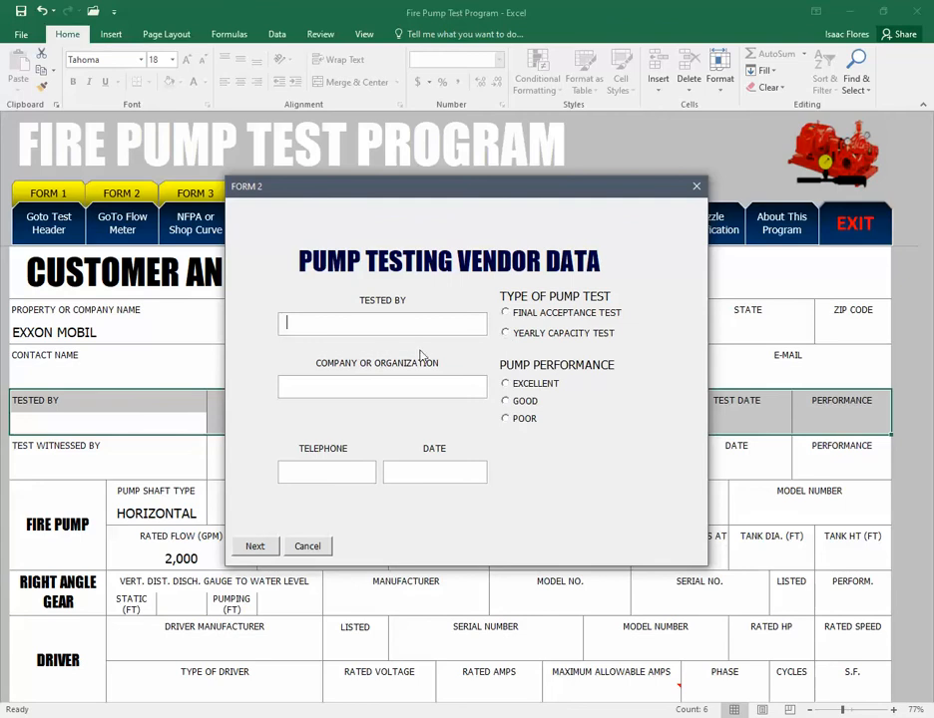
Choose final acceptance test and excellent pump performance in the Form 2 testing vendor data, and continue to Form 3
left_click(516, 315)
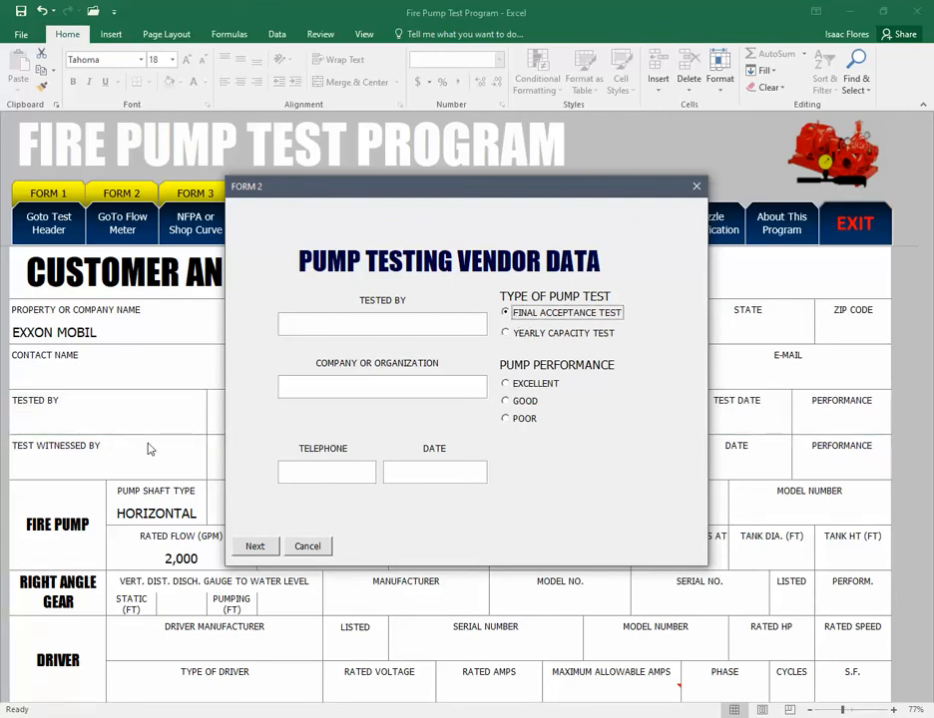
left_click(513, 385)
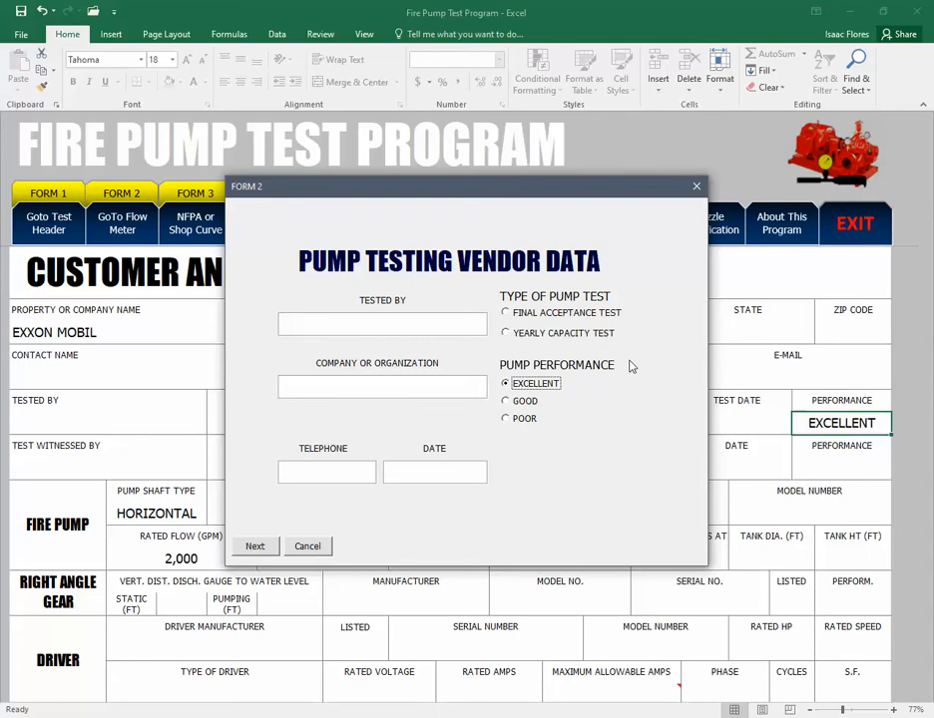
left_click(258, 551)
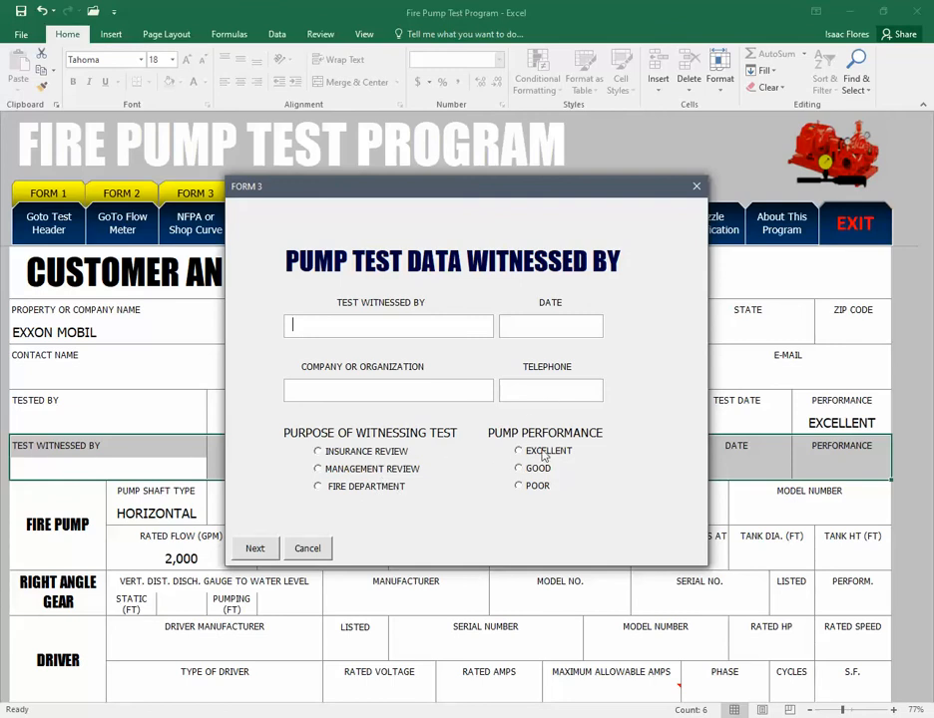
Fill in the Form 3 witness data with purpose Insurance Review, organization FM and pump performance Good
left_click(344, 454)
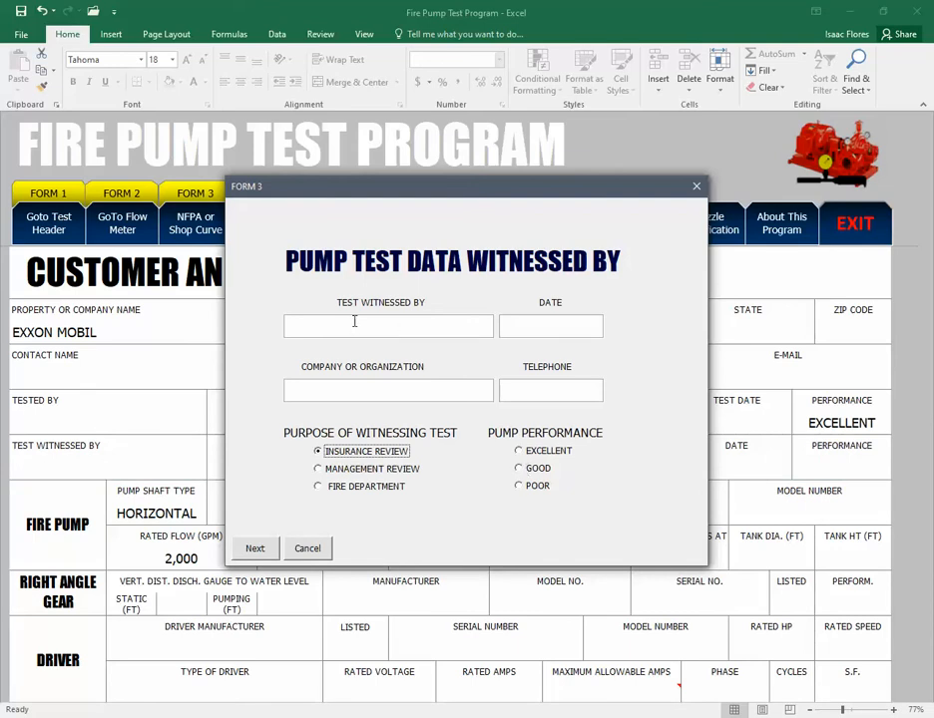
left_click(319, 391)
type("A")
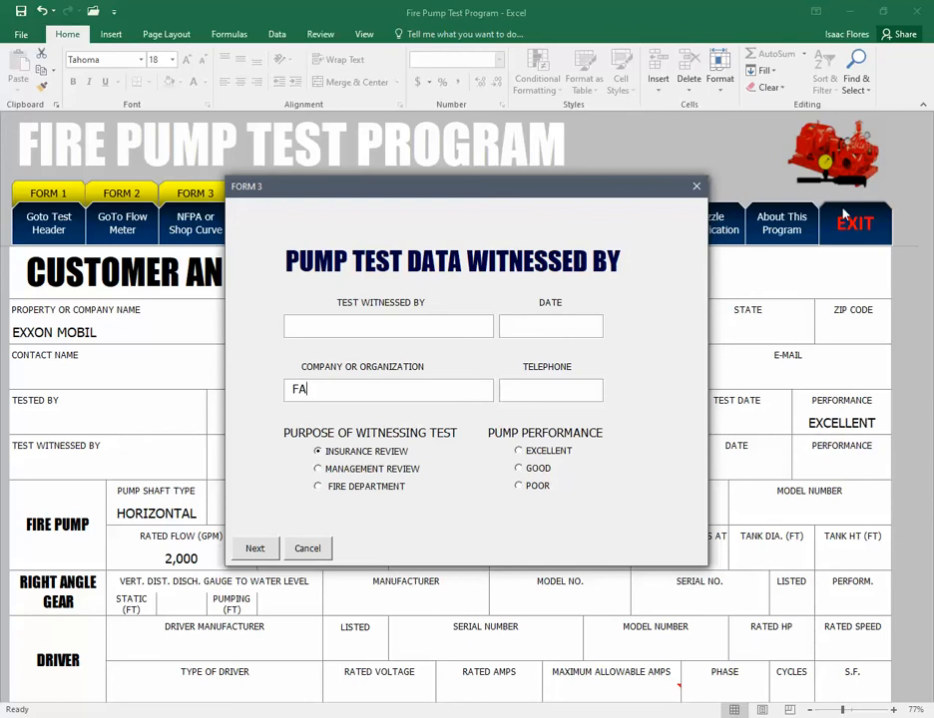
key("BackSpace")
type("M")
left_click(528, 469)
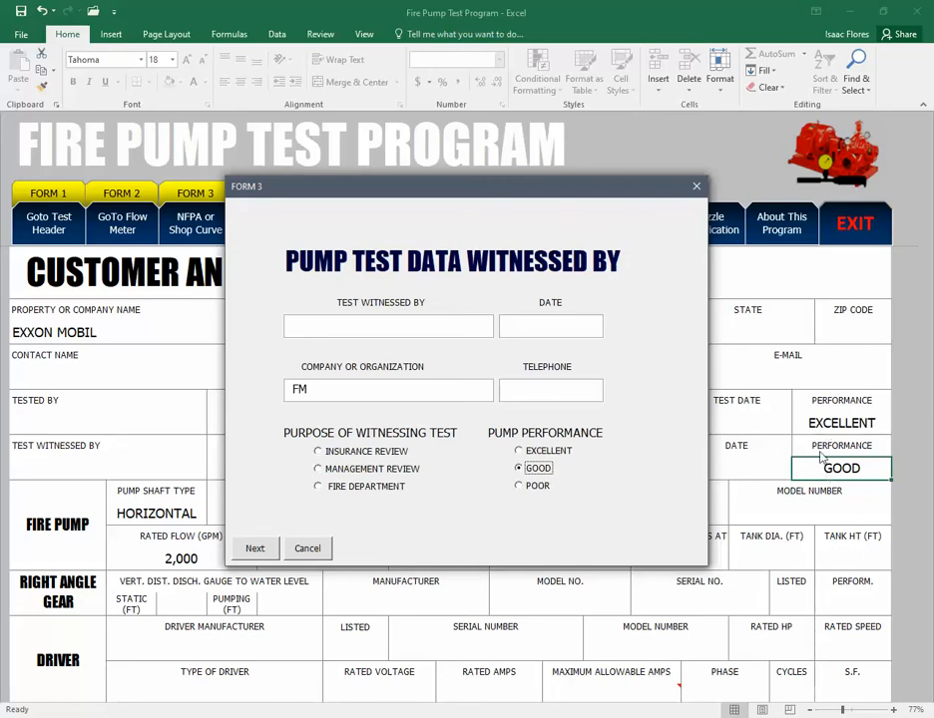
Continue past Form 3, cancel Form 4 and import the sample test data for the 2,000 gpm at 100 psi electric fire pump
left_click(256, 550)
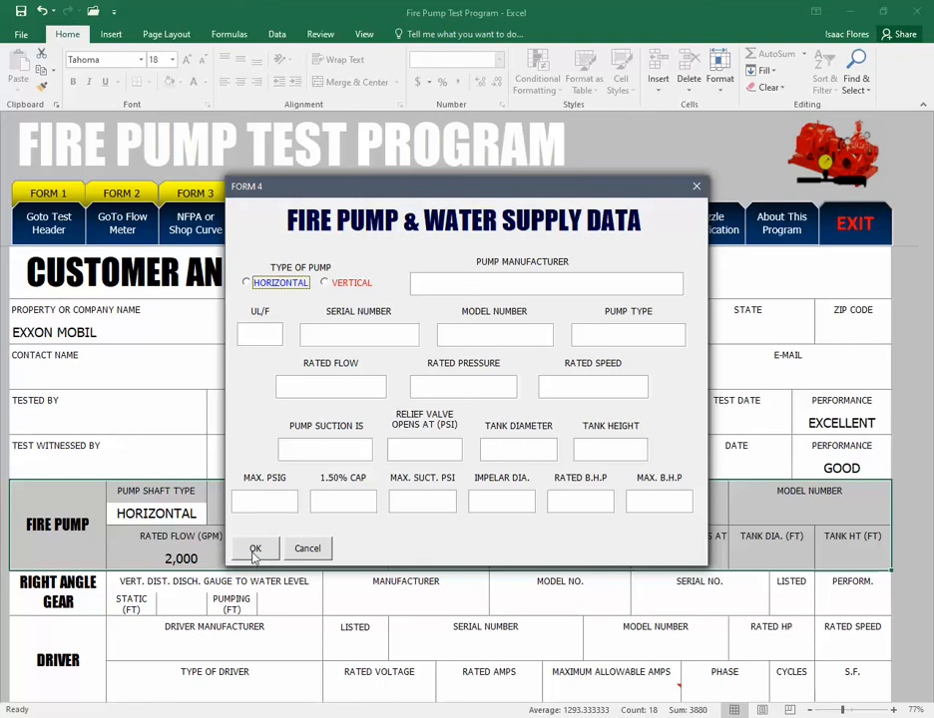
left_click(309, 550)
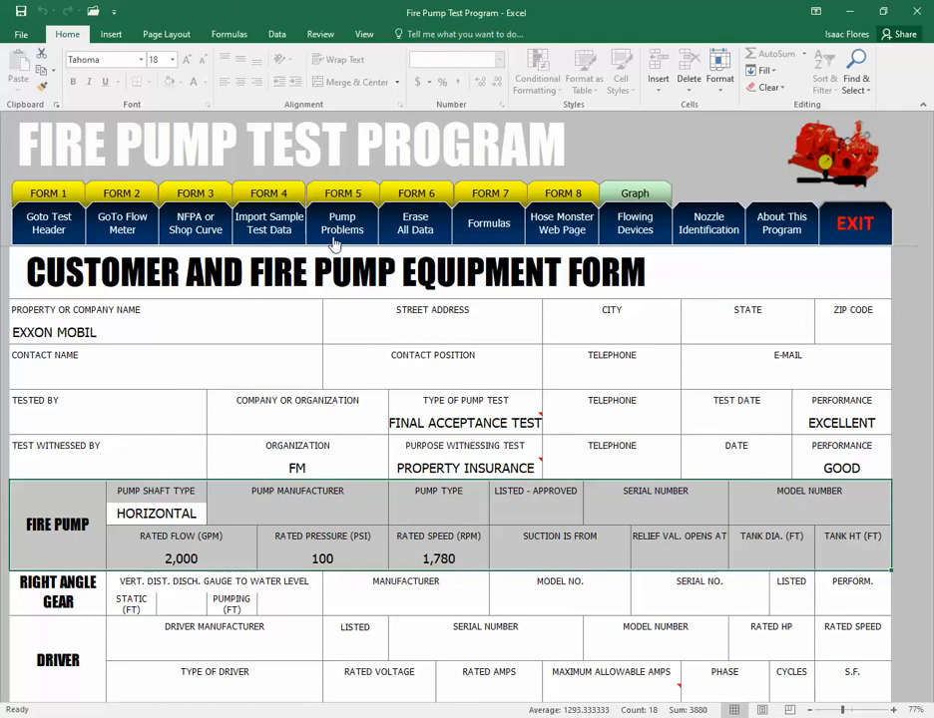
left_click(277, 228)
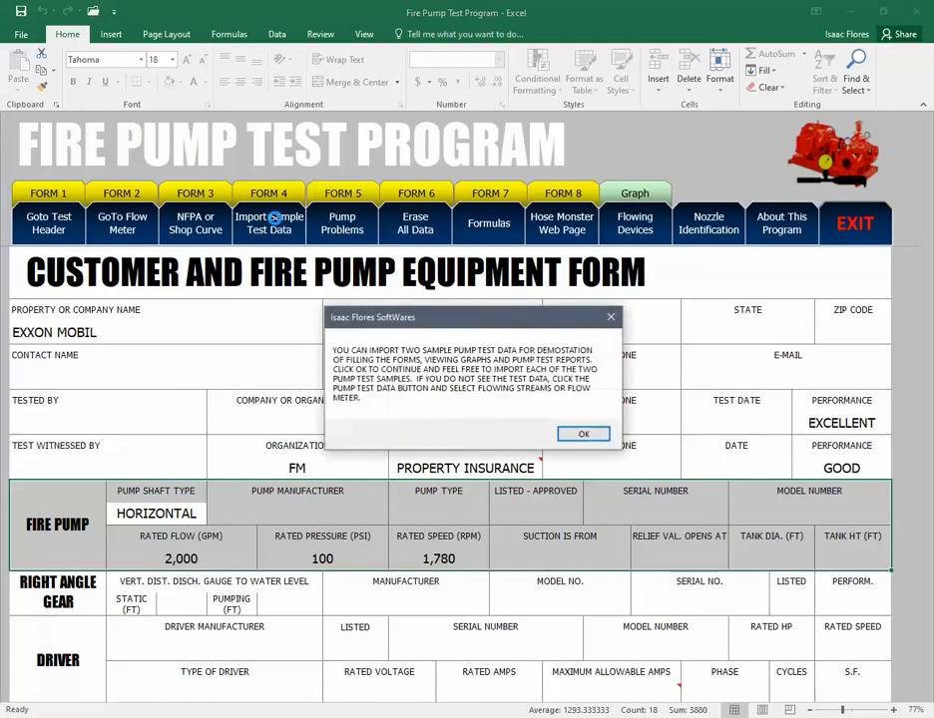
left_click(582, 436)
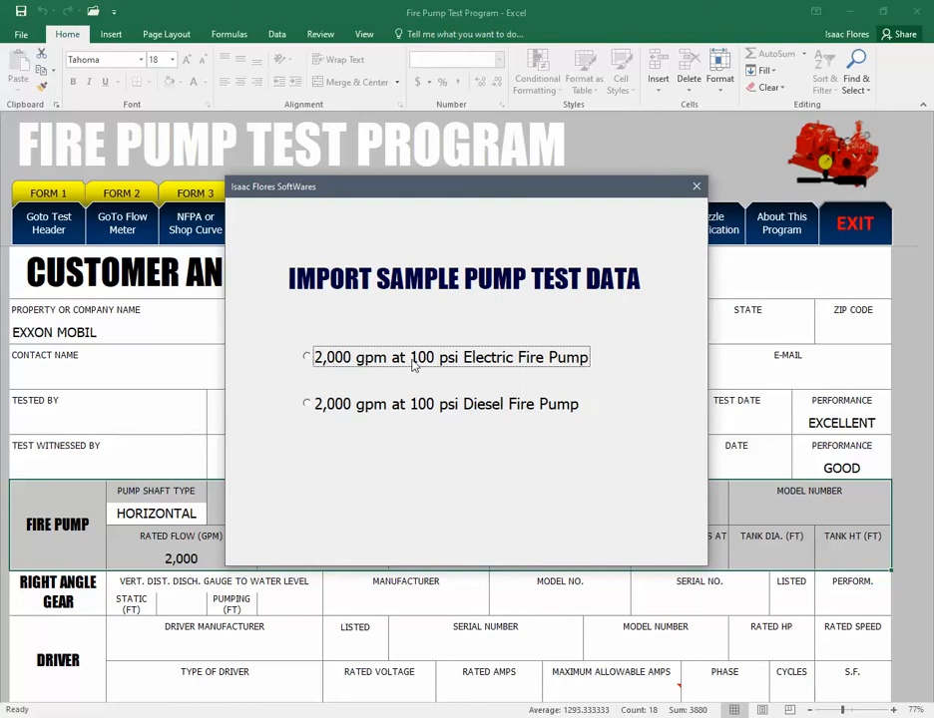
left_click(501, 363)
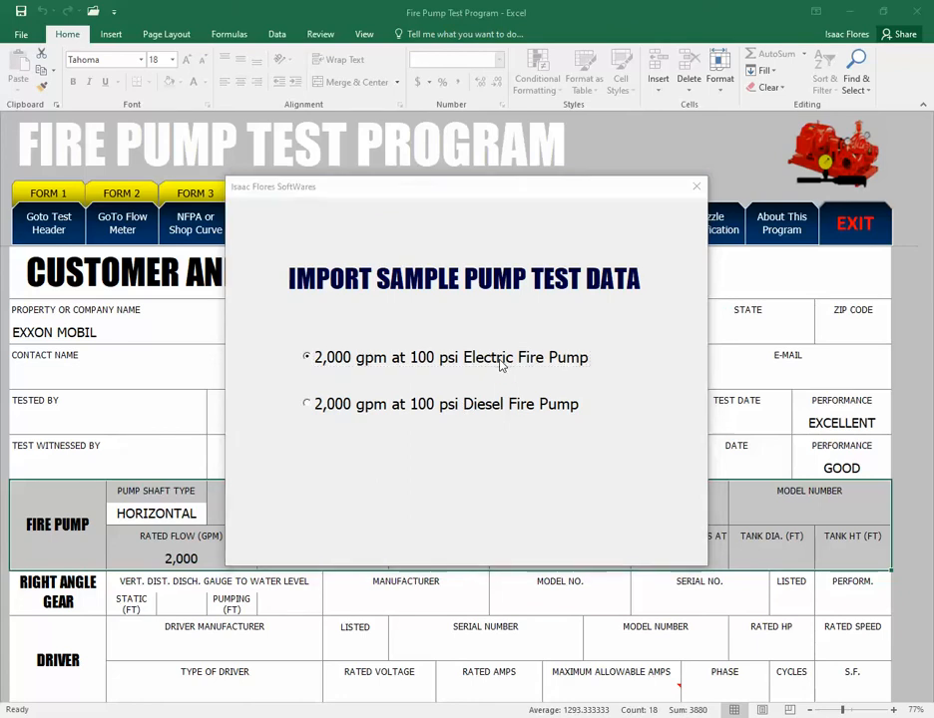
left_click(521, 421)
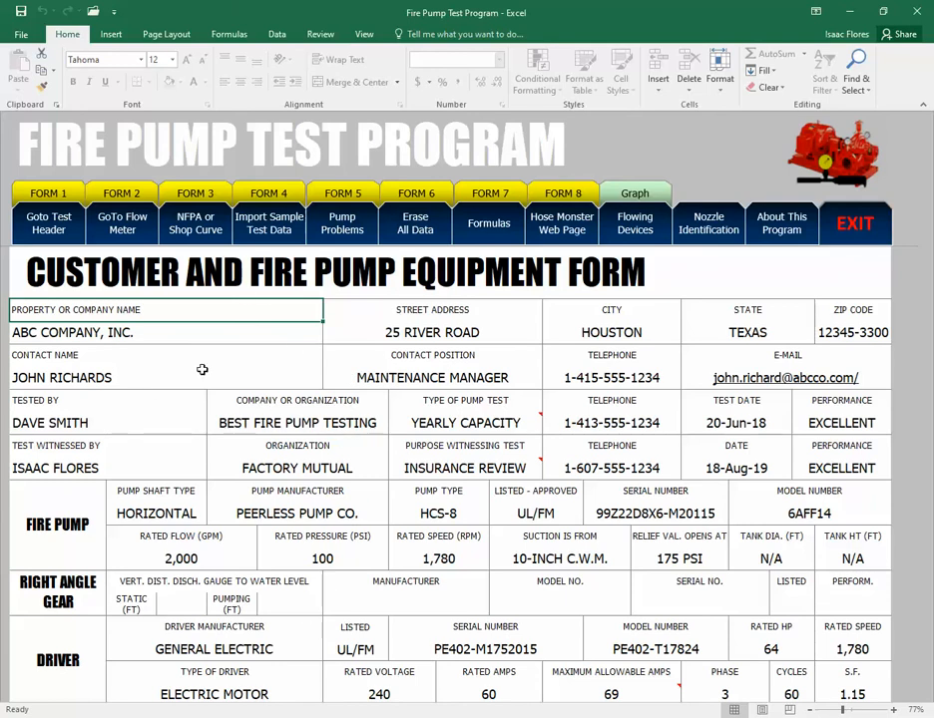
Review the imported equipment form, and examine the 1,825, 1,850 and 1,875 rpm test points in the test header form
scroll(271, 362, "down", 4)
scroll(271, 361, "up", 4)
left_click(55, 227)
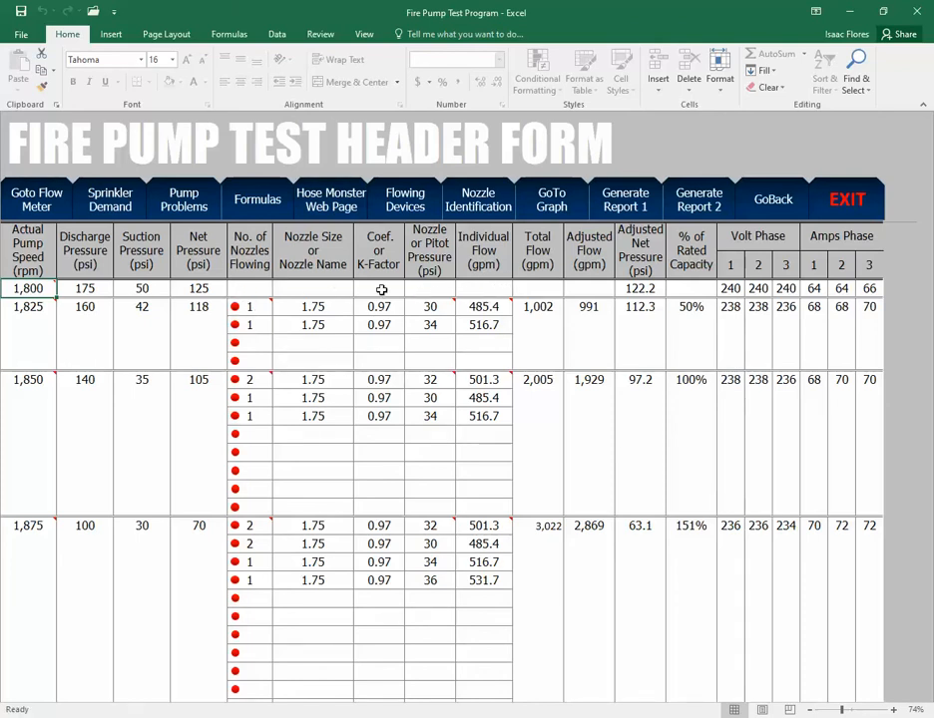
left_click(29, 304)
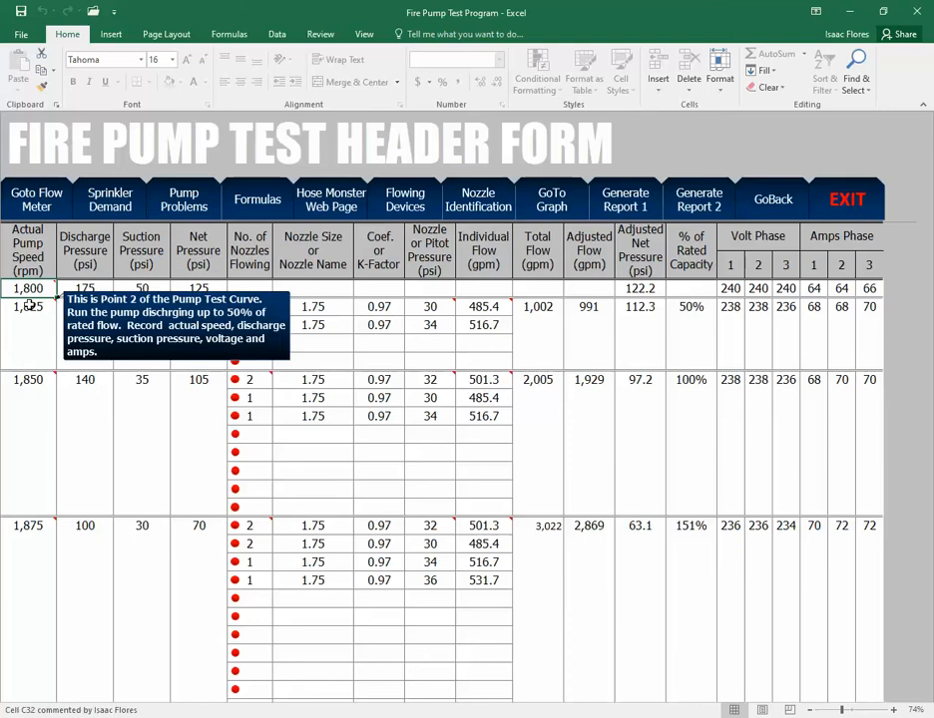
left_click_drag(254, 302, 865, 362)
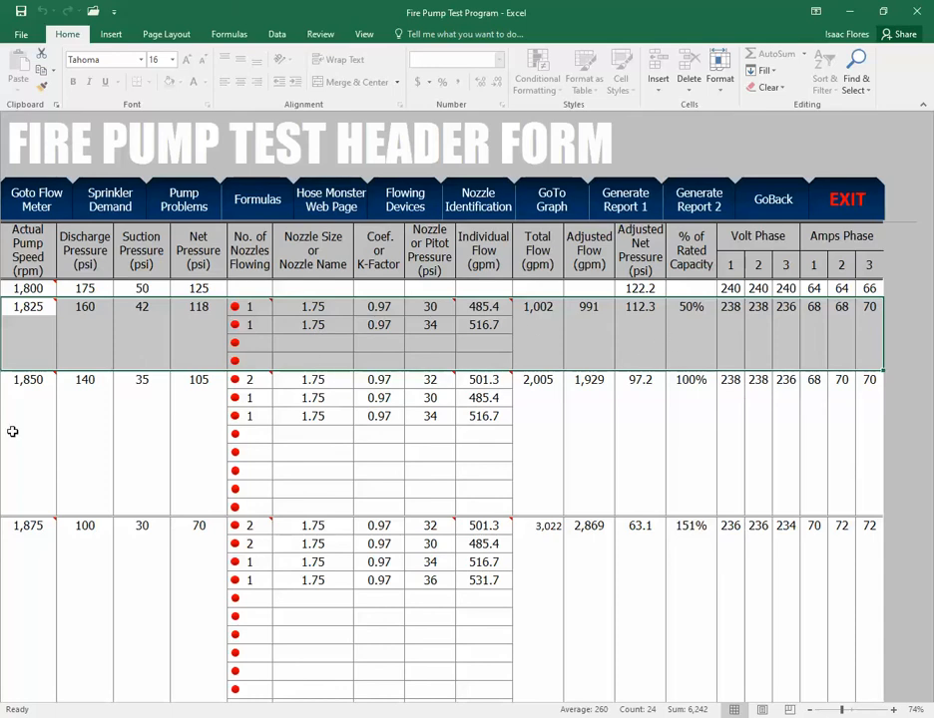
left_click_drag(29, 379, 860, 507)
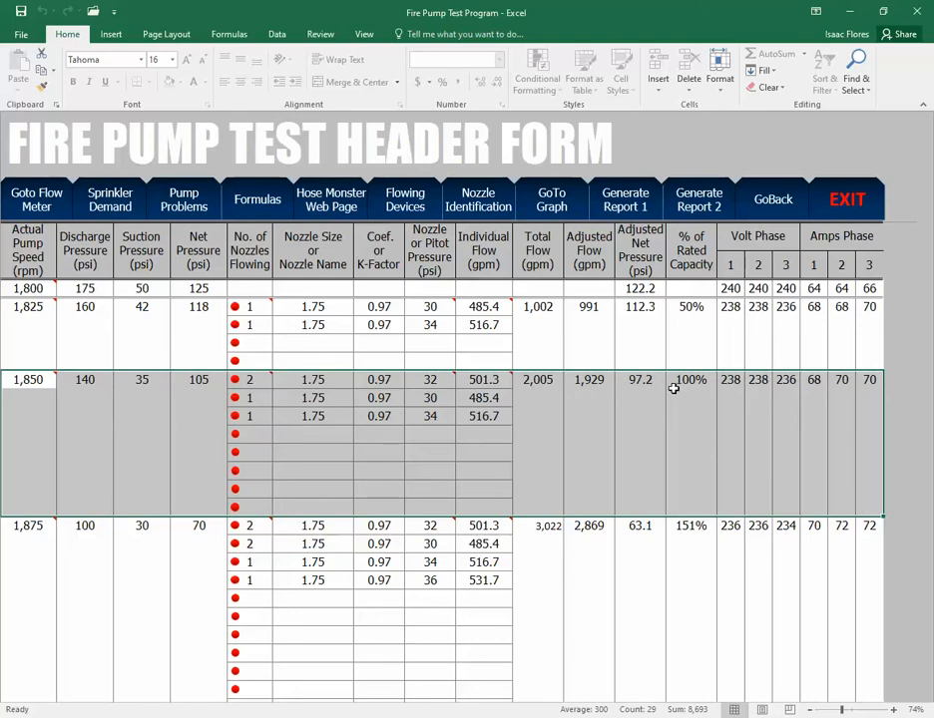
left_click(610, 435)
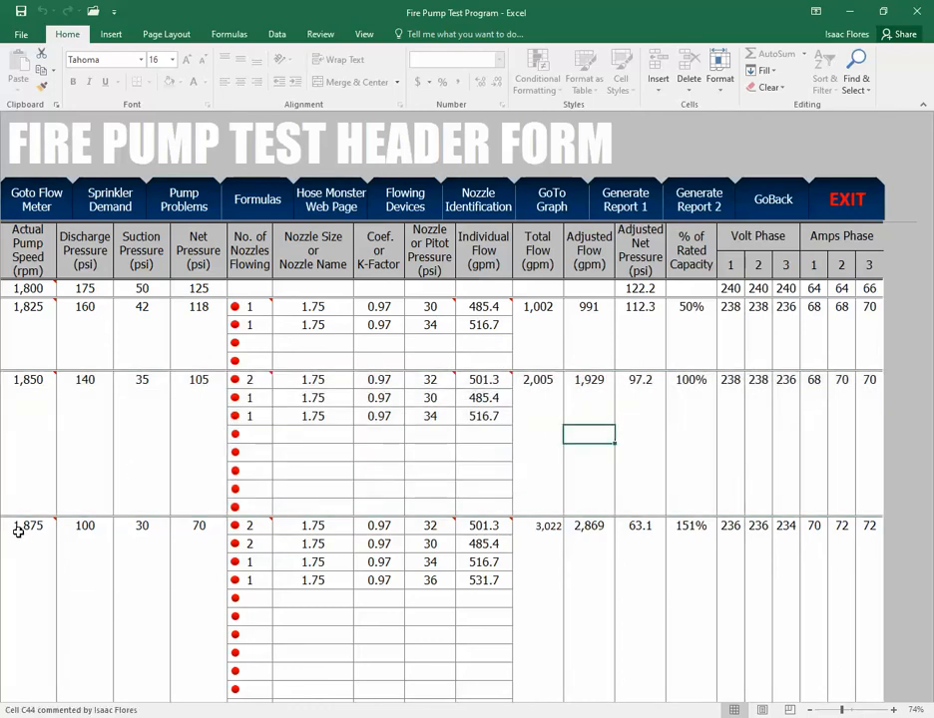
left_click_drag(17, 529, 873, 553)
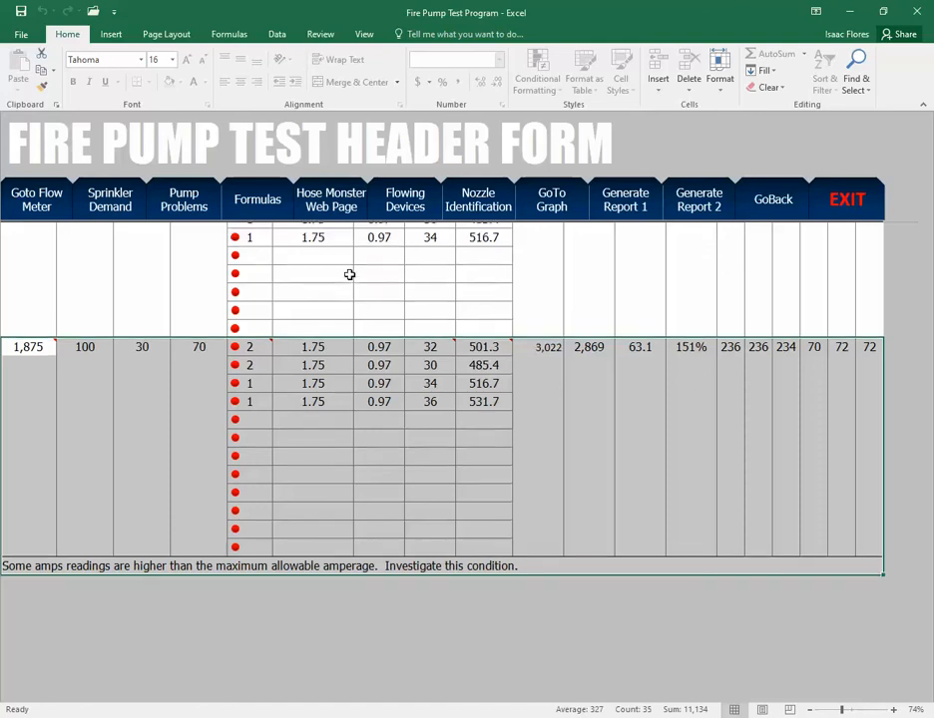
scroll(335, 257, "up", 3)
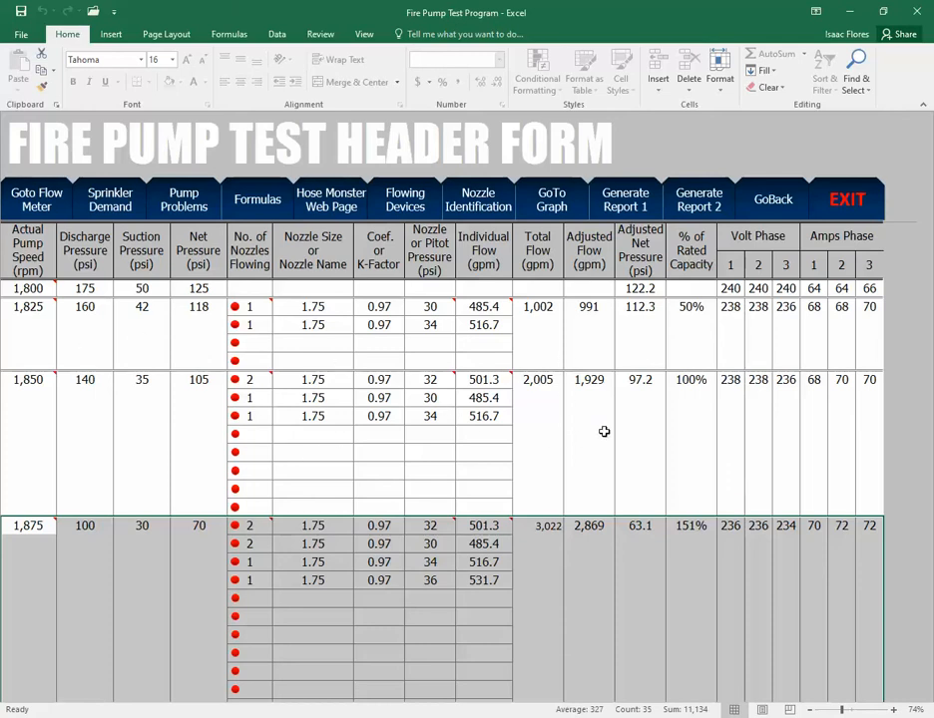
Examine the 5% (NFPA 25) curve on the pump test performance graph and return to the test header form
left_click(559, 203)
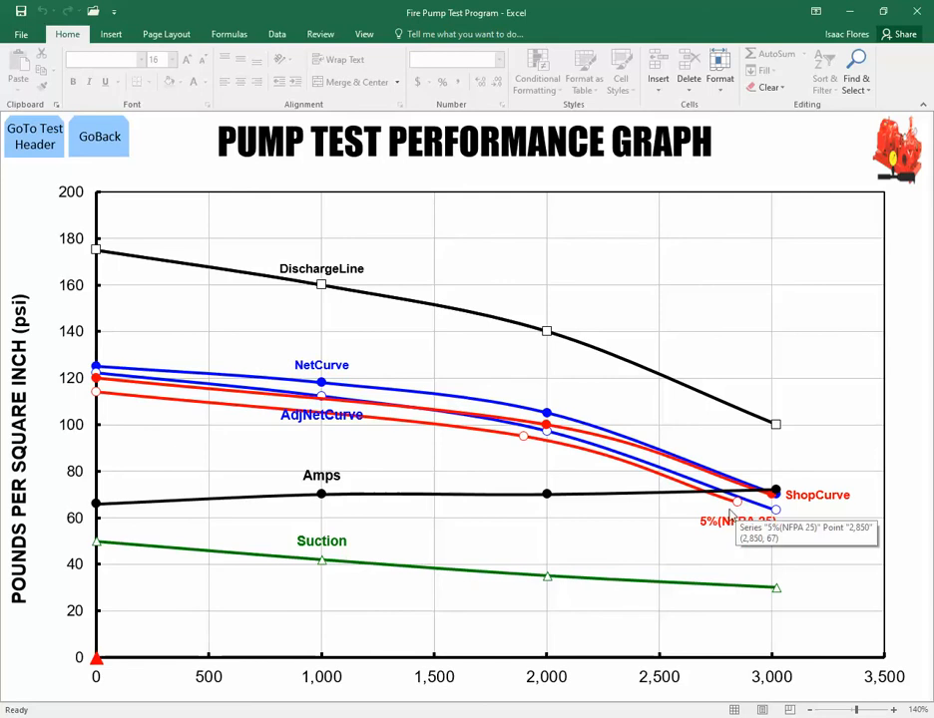
mouse_move(693, 488)
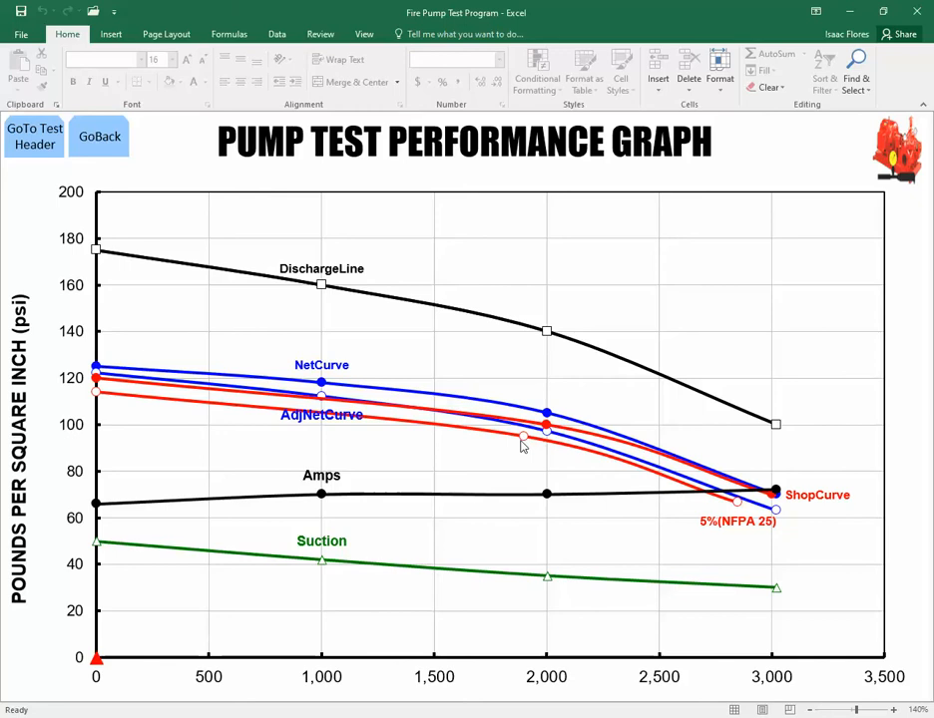
mouse_move(736, 509)
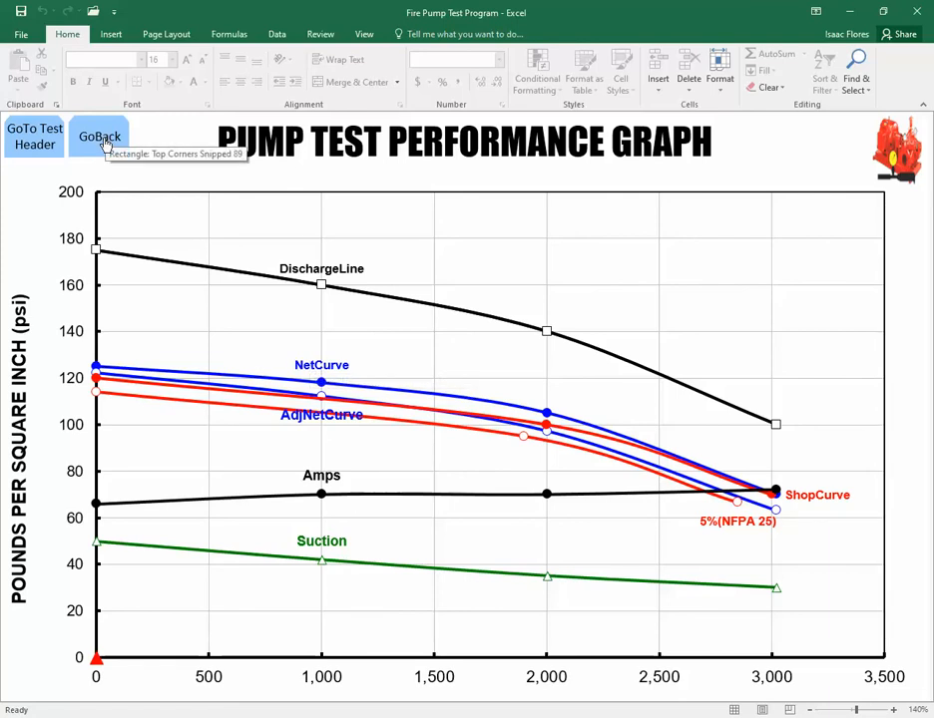
left_click(28, 142)
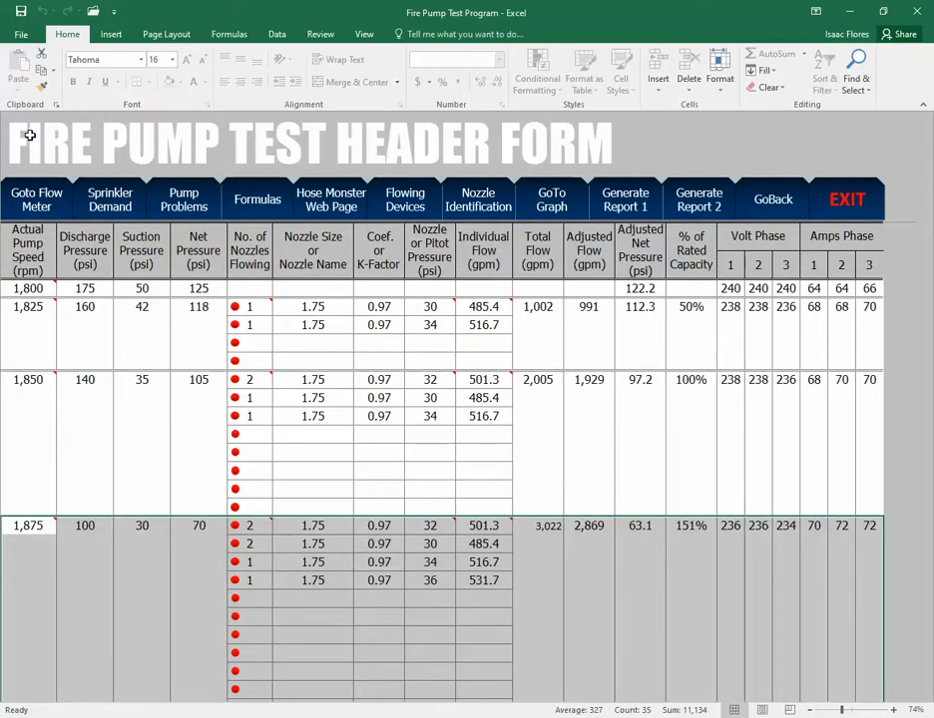
Compare the note and amp readings in the test header form with the driver's maximum allowable amps in the equipment form
scroll(260, 317, "down", 5)
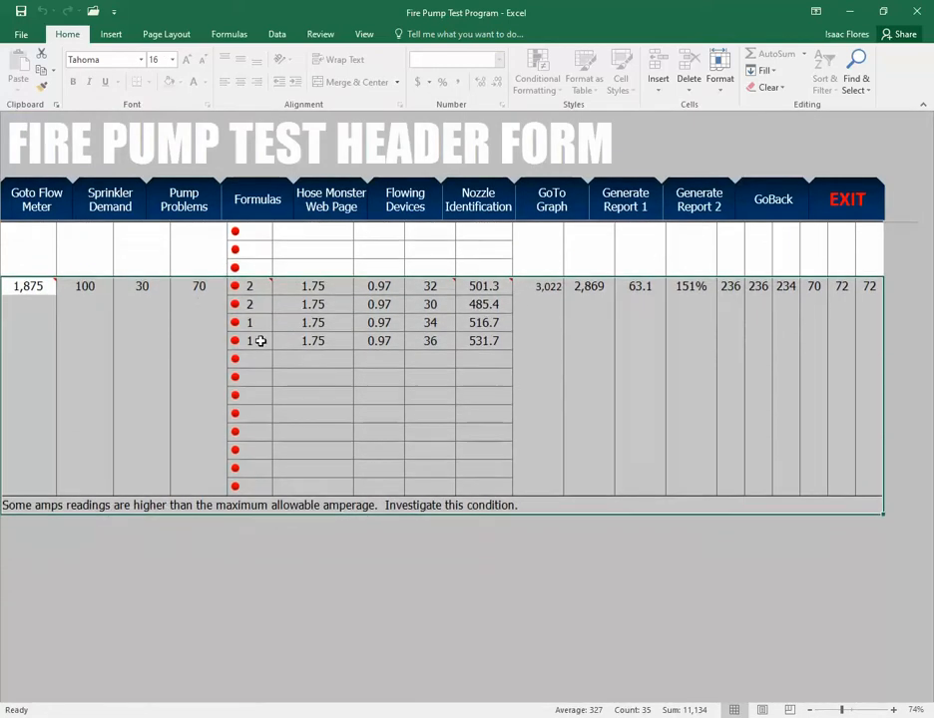
left_click(289, 506)
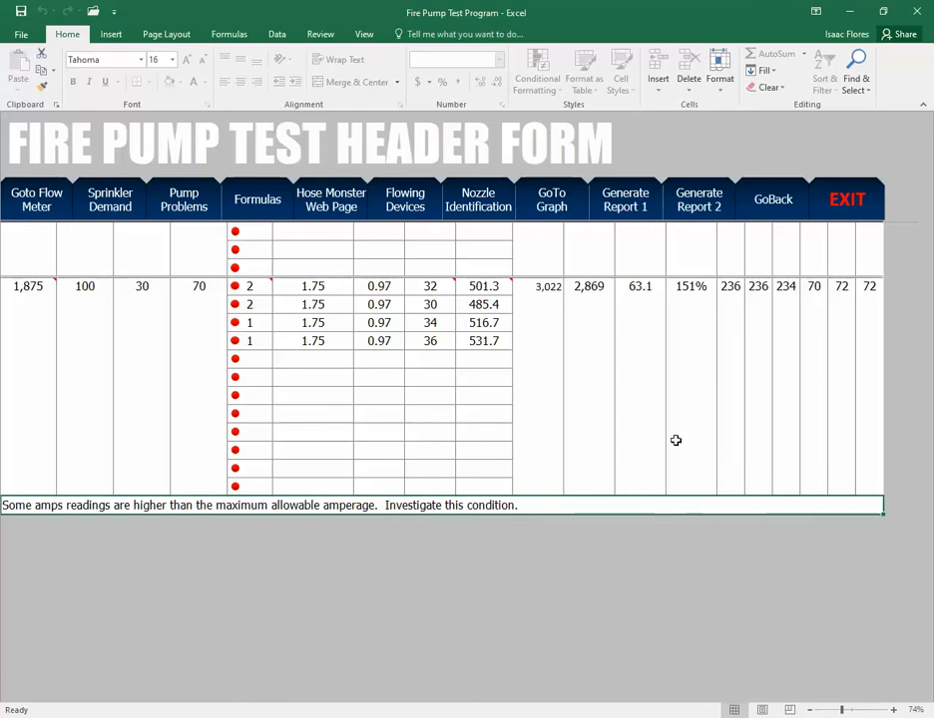
scroll(774, 424, "up", 5)
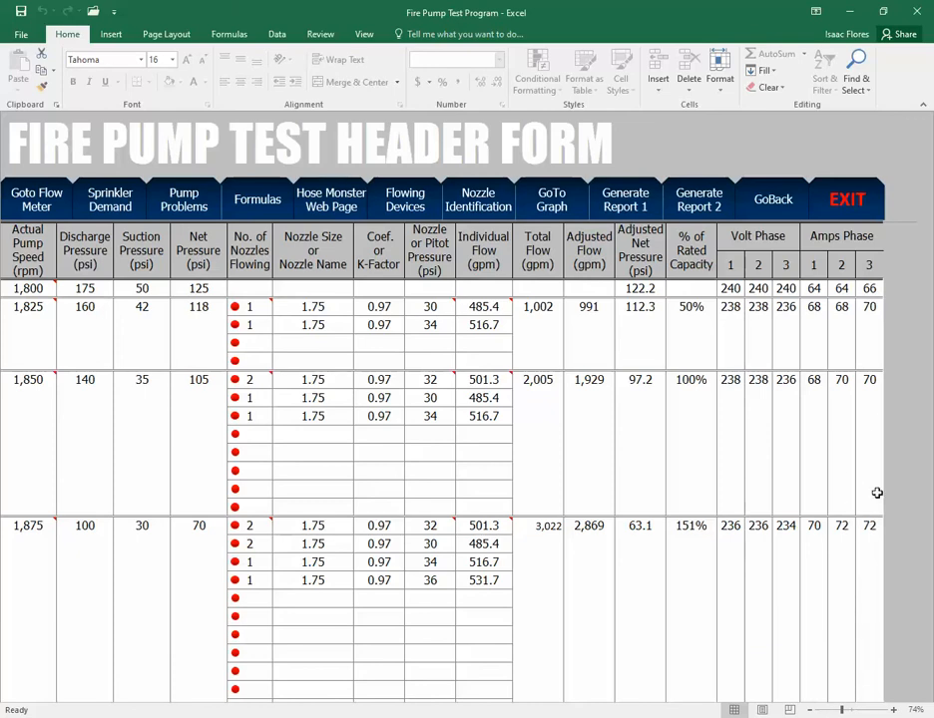
left_click(773, 205)
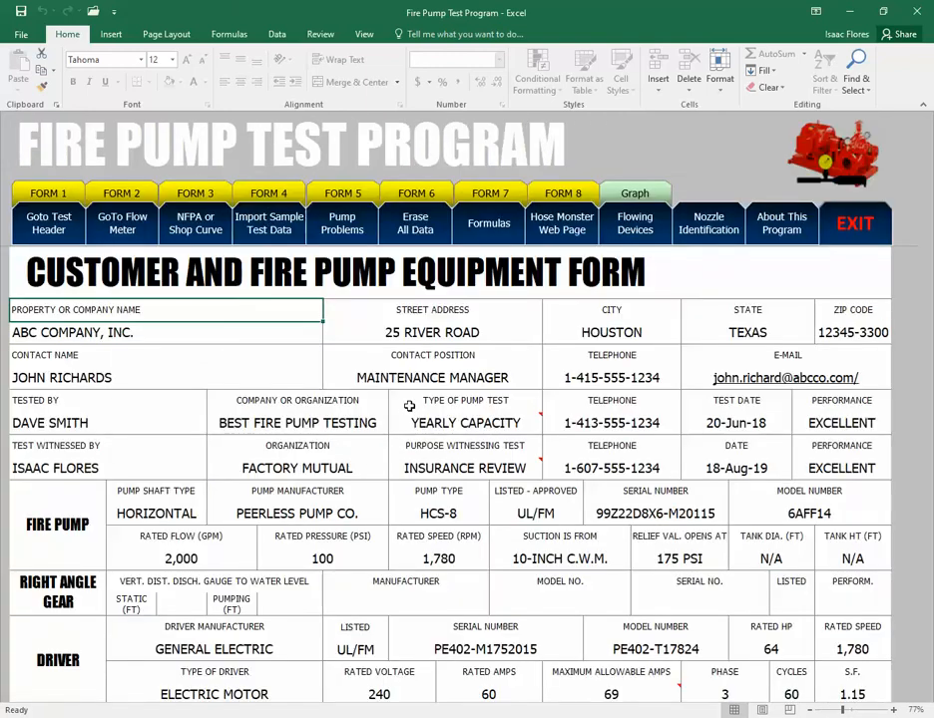
scroll(282, 305, "down", 2)
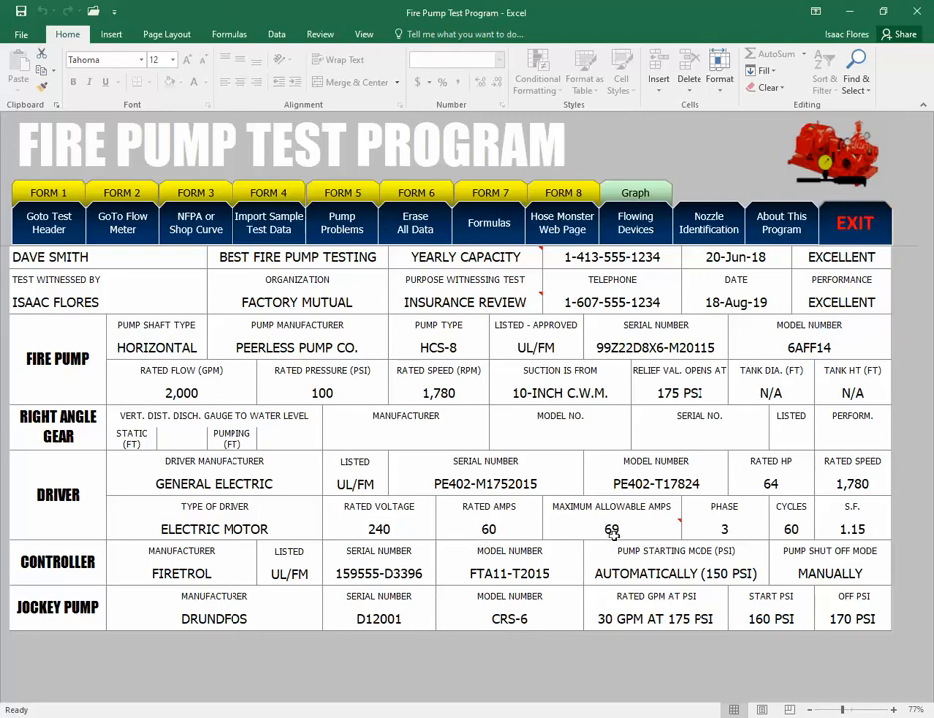
mouse_move(625, 531)
left_click(57, 220)
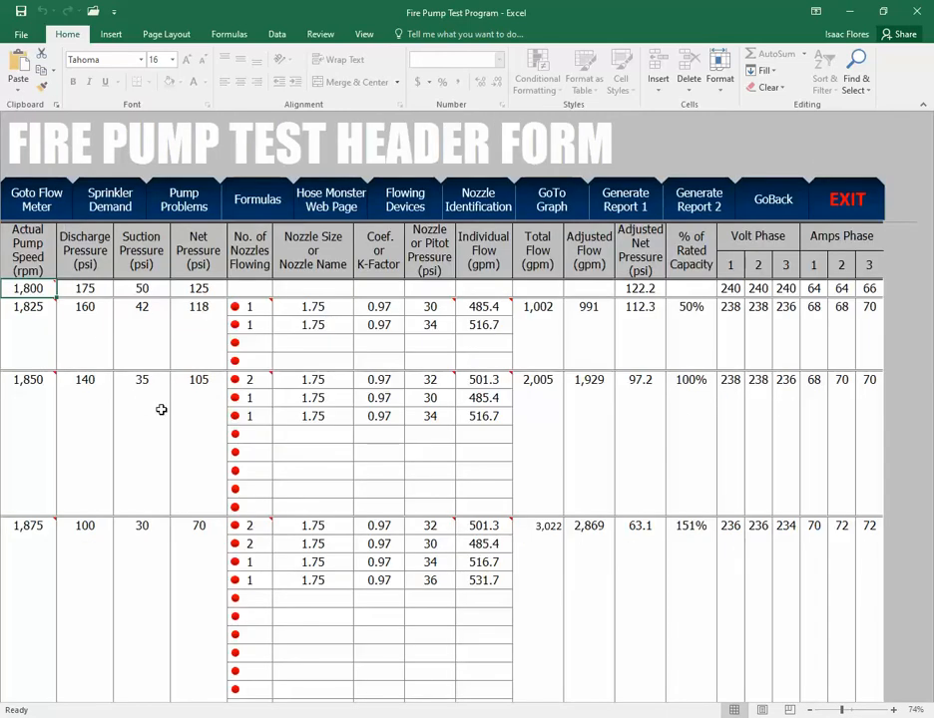
scroll(555, 425, "down", 2)
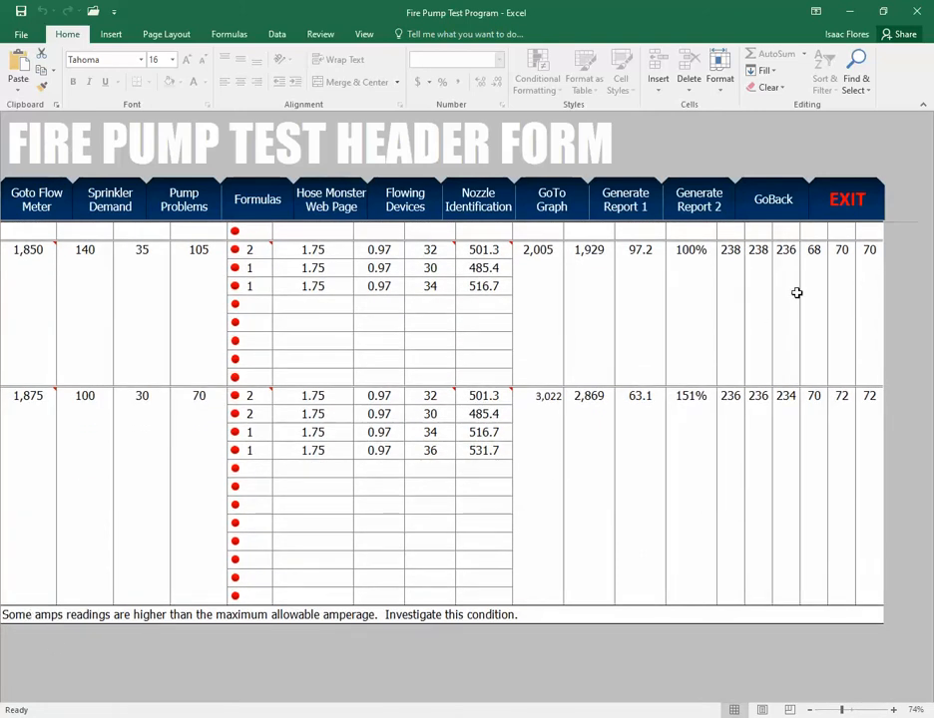
scroll(795, 293, "up", 2)
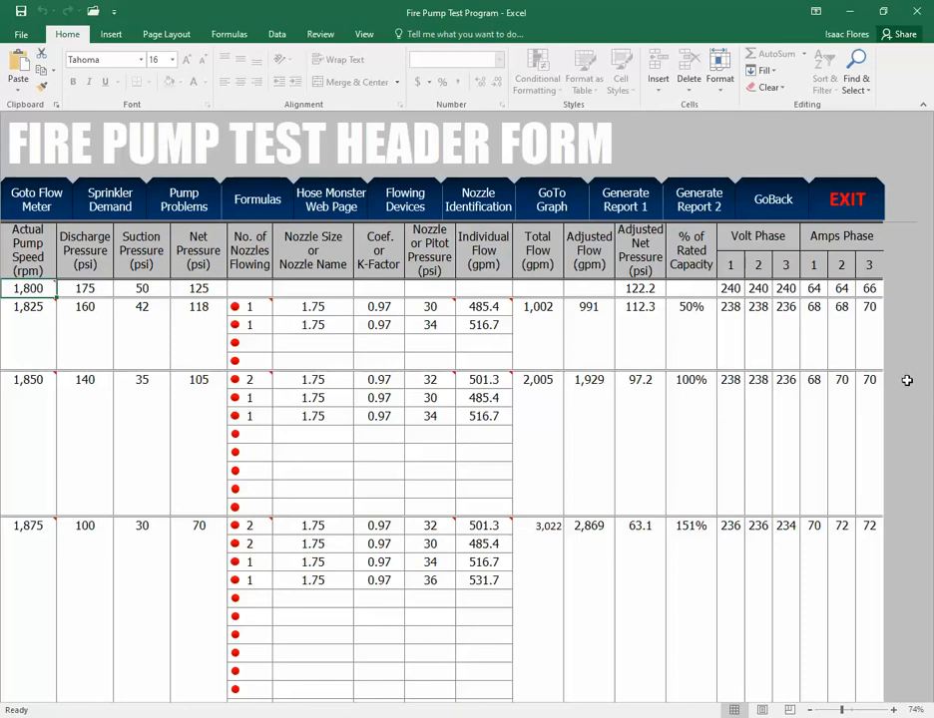
key("Delete")
left_click(868, 306)
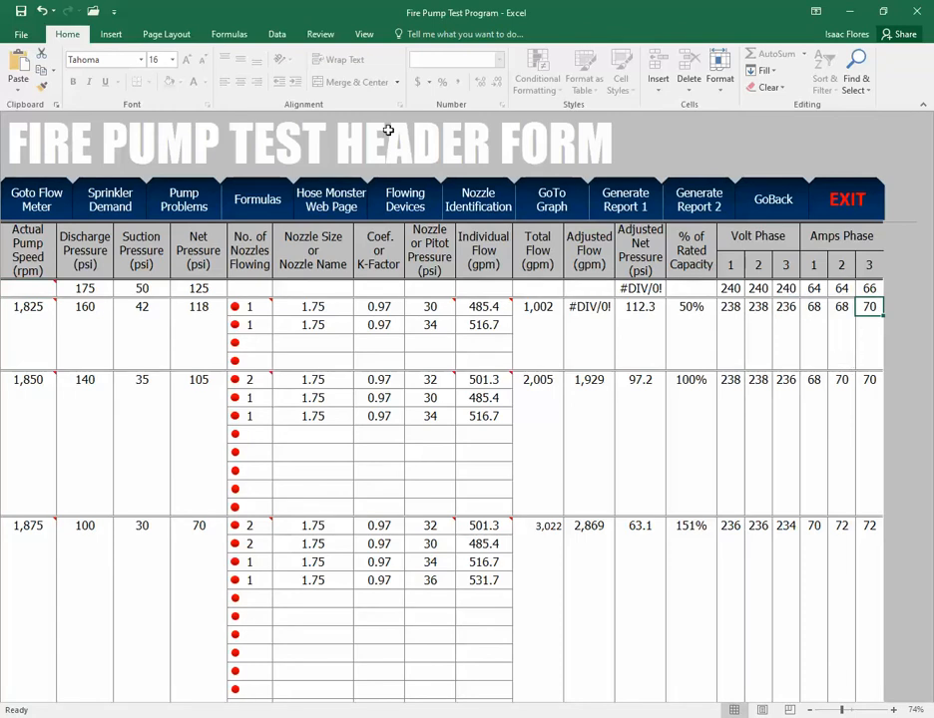
left_click(43, 11)
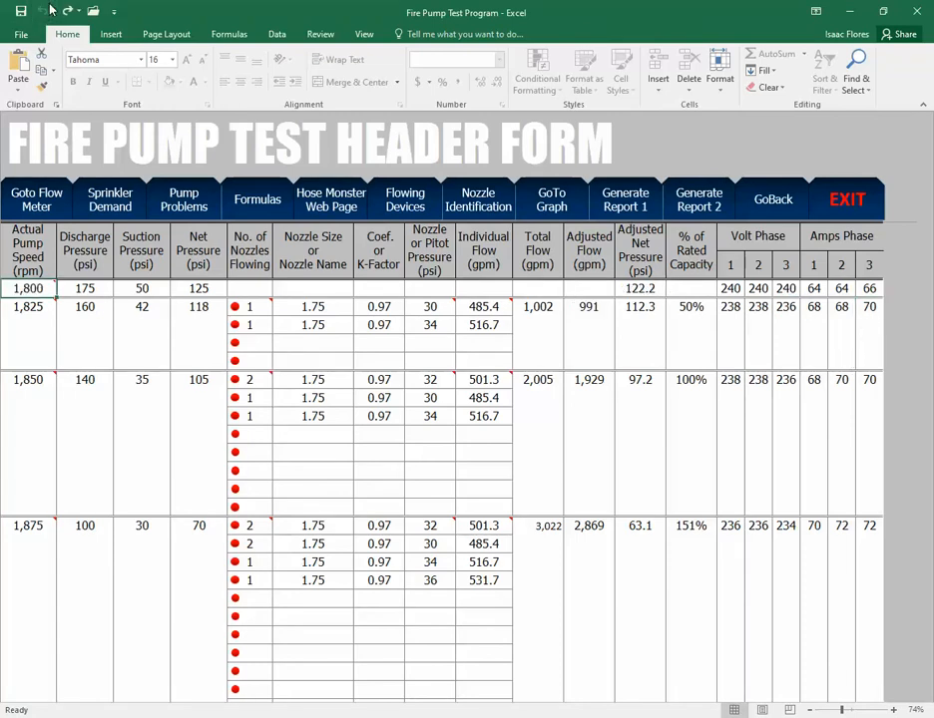
Clear the phase 3 amps at the 1,825 rpm point and the phase 2 and 3 amps at the 1,850 rpm point
left_click(870, 306)
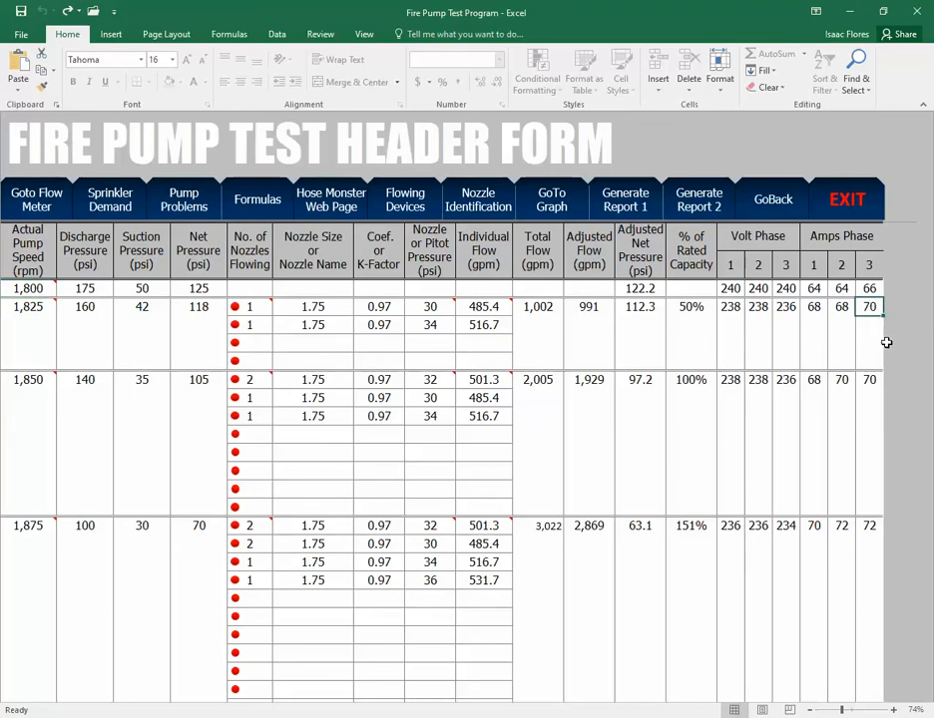
key("Delete")
left_click(872, 382)
key("Delete")
left_click(842, 379)
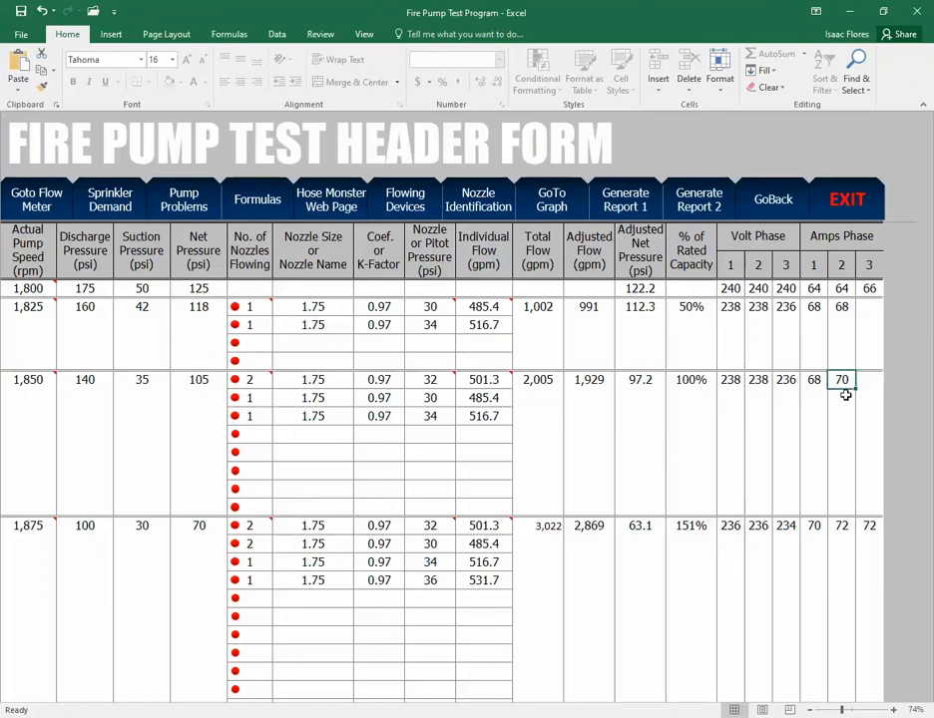
key("Delete")
Clear the amps of all three phases at the 1,875 rpm test point
left_click(813, 527)
key("Delete")
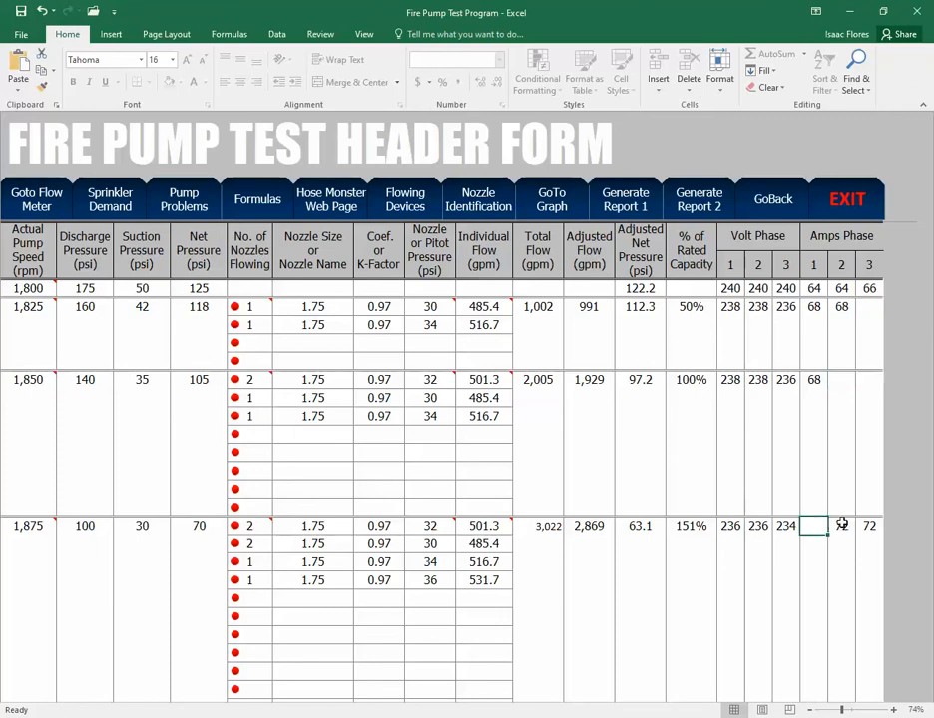
left_click(841, 528)
key("Delete")
left_click(873, 525)
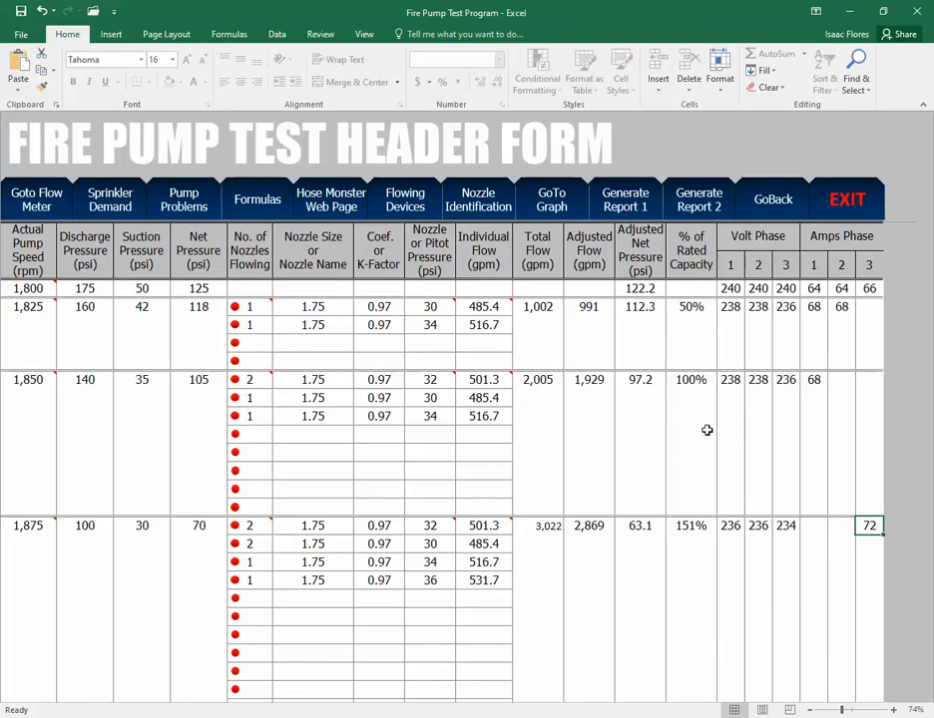
scroll(706, 429, "down", 2)
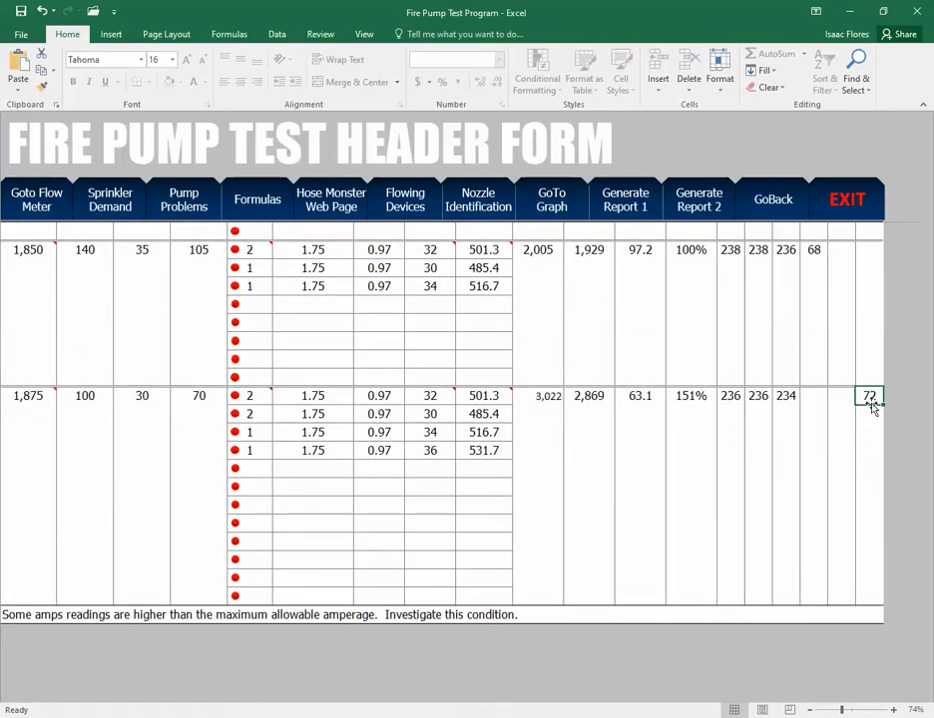
key("Delete")
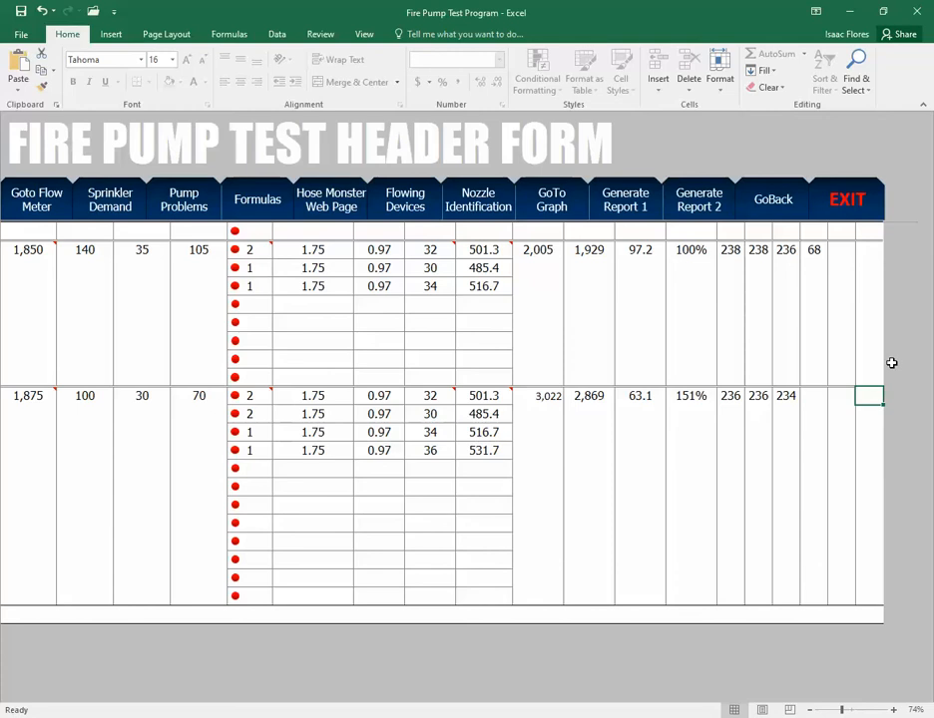
Enter 70 amps for phase 3 at the 1,850 rpm test point and check the note below the test data
scroll(889, 361, "up", 2)
left_click(868, 380)
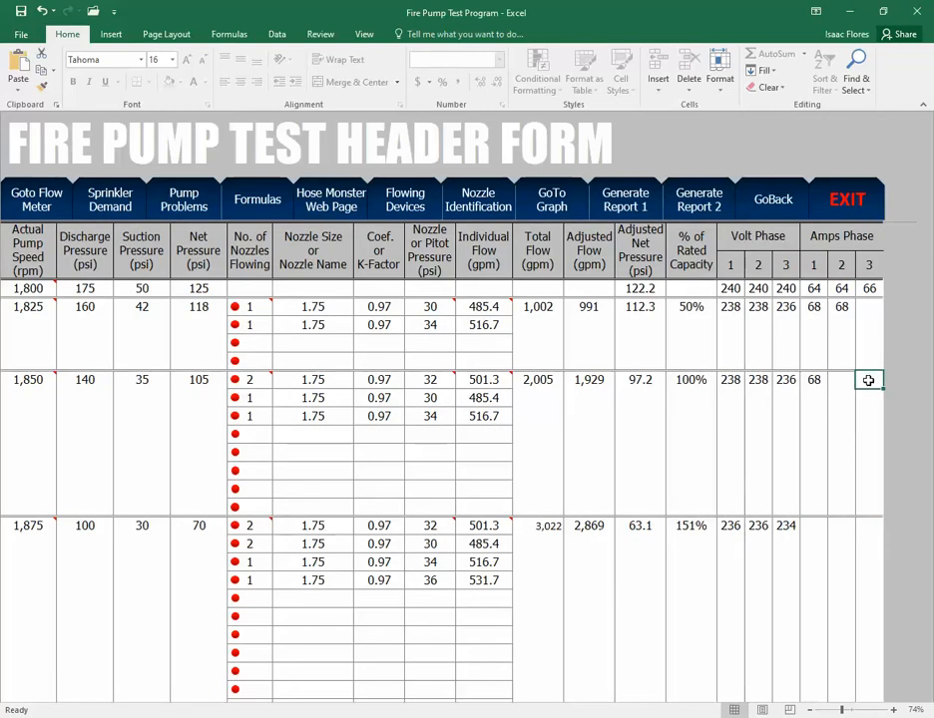
type("6")
type("0")
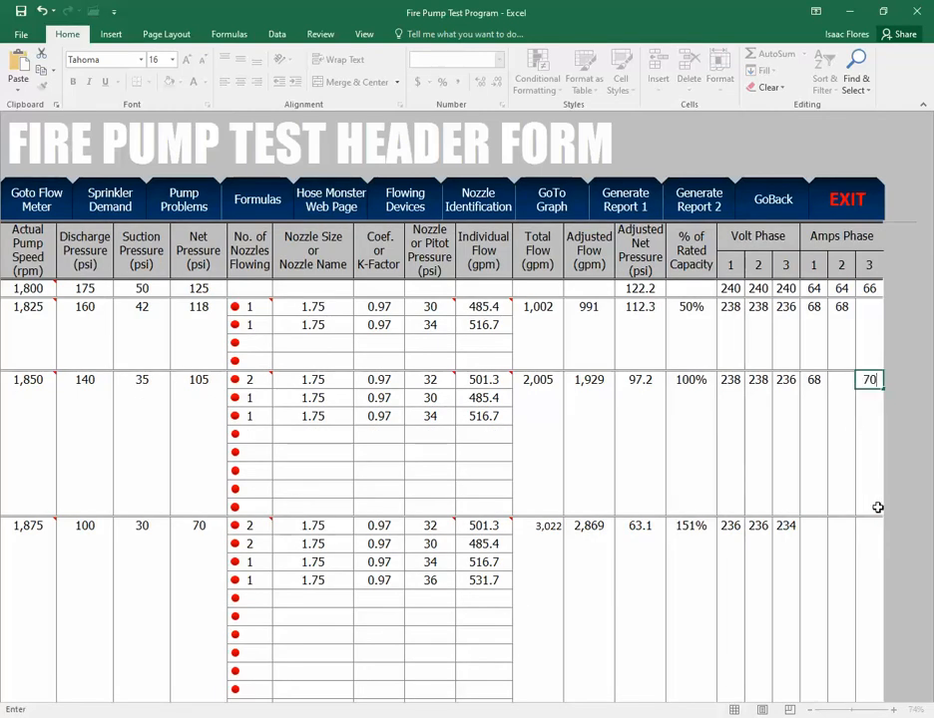
left_click(865, 526)
scroll(865, 526, "down", 4)
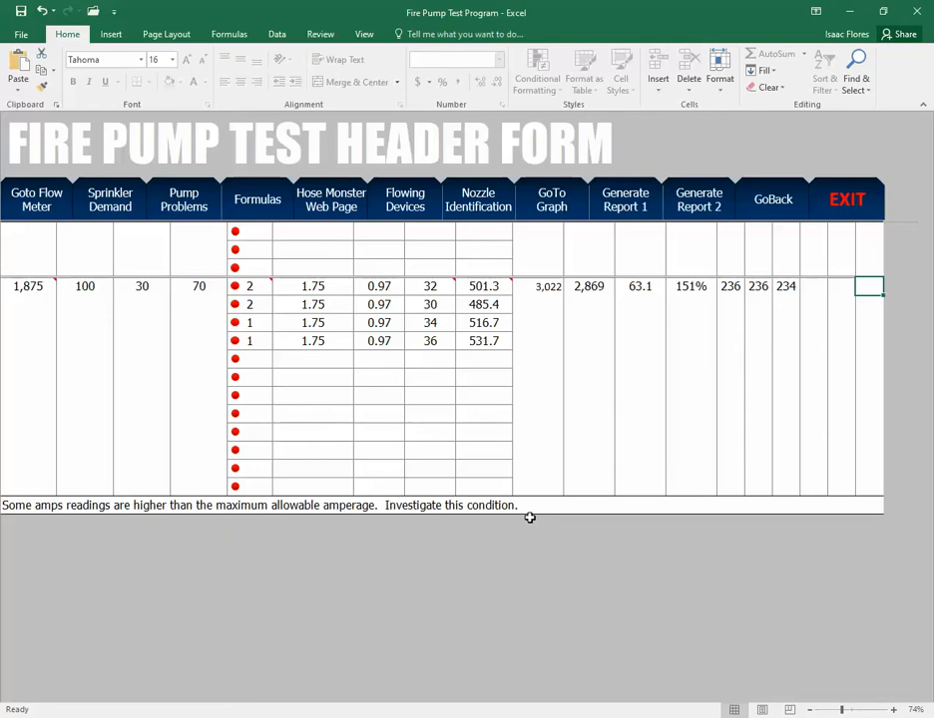
scroll(585, 477, "up", 5)
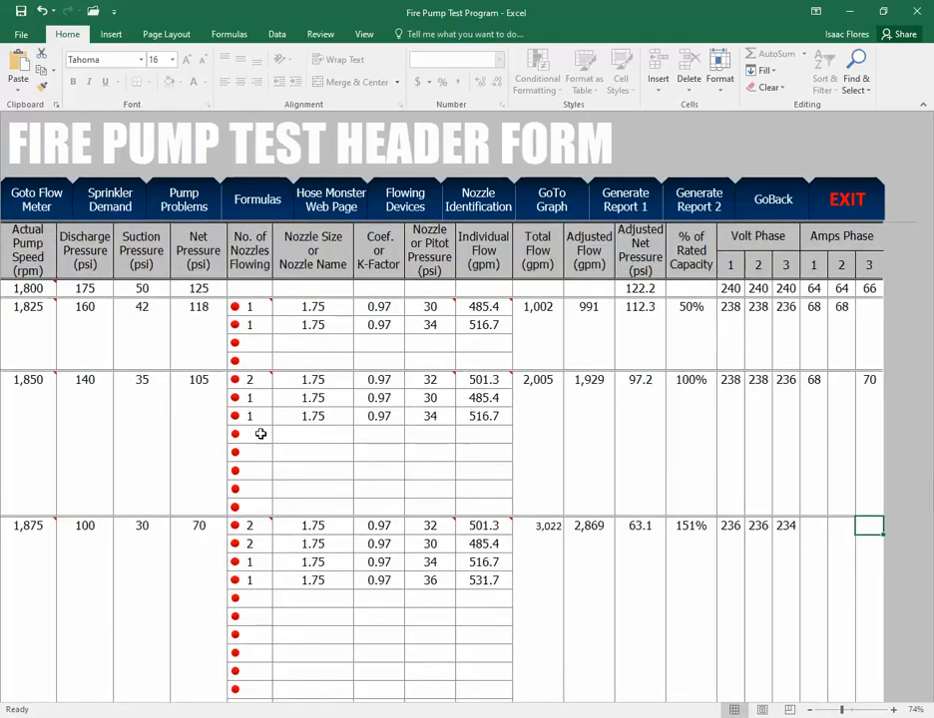
Step through the entry cells of the 1,800, 1,825 and 1,850 rpm test points to examine which fields accept data
left_click(17, 290)
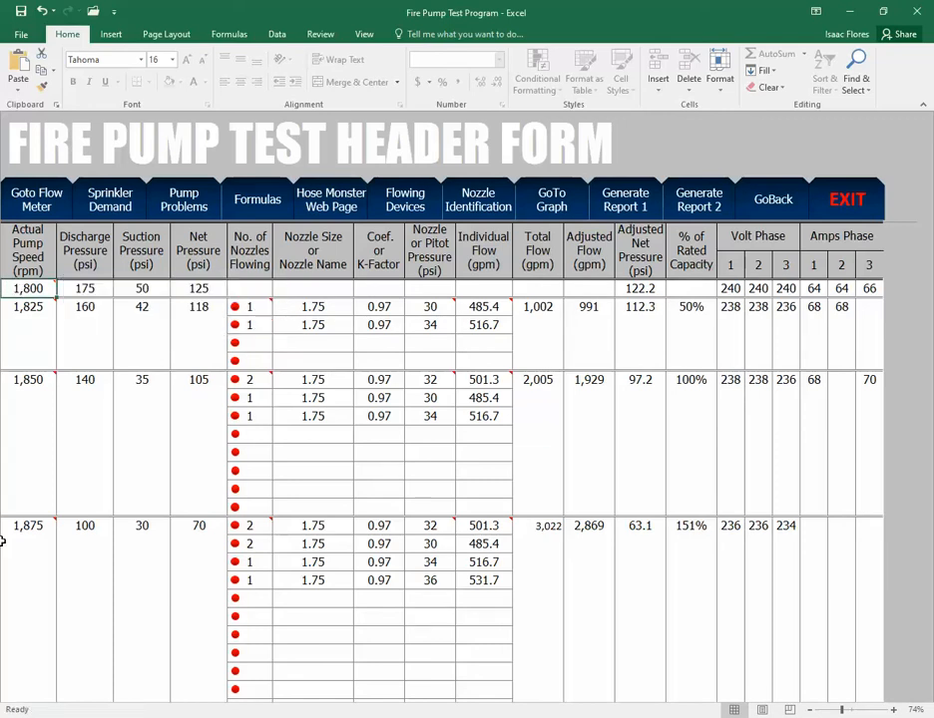
key("Tab")
key("Tab")
key("Tab")
key("Tab")
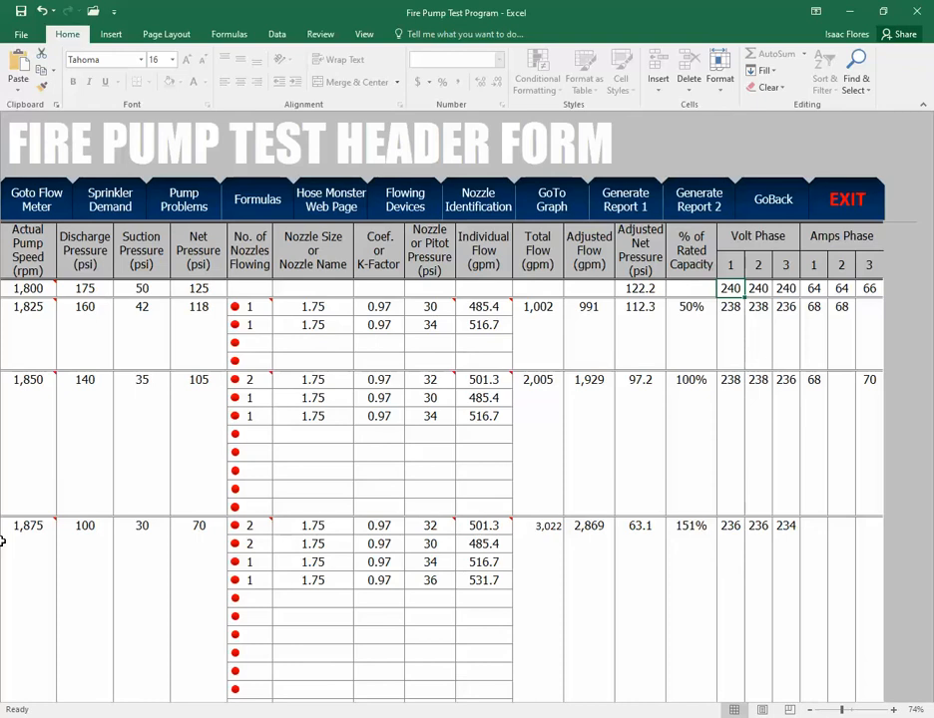
key("Tab")
key("Tab")
key("Tab")
key("Tab")
key("Tab")
key("Return")
key("Tab")
key("Tab")
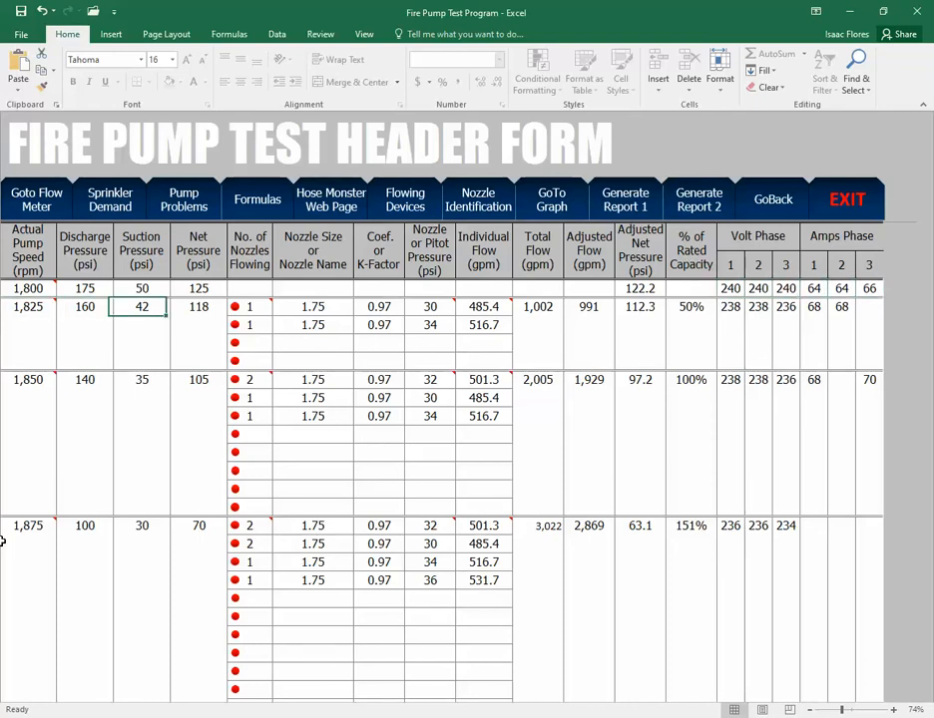
key("Tab")
key("Tab")
key("Tab")
key("Tab")
key("Tab")
key("Tab")
key("Tab")
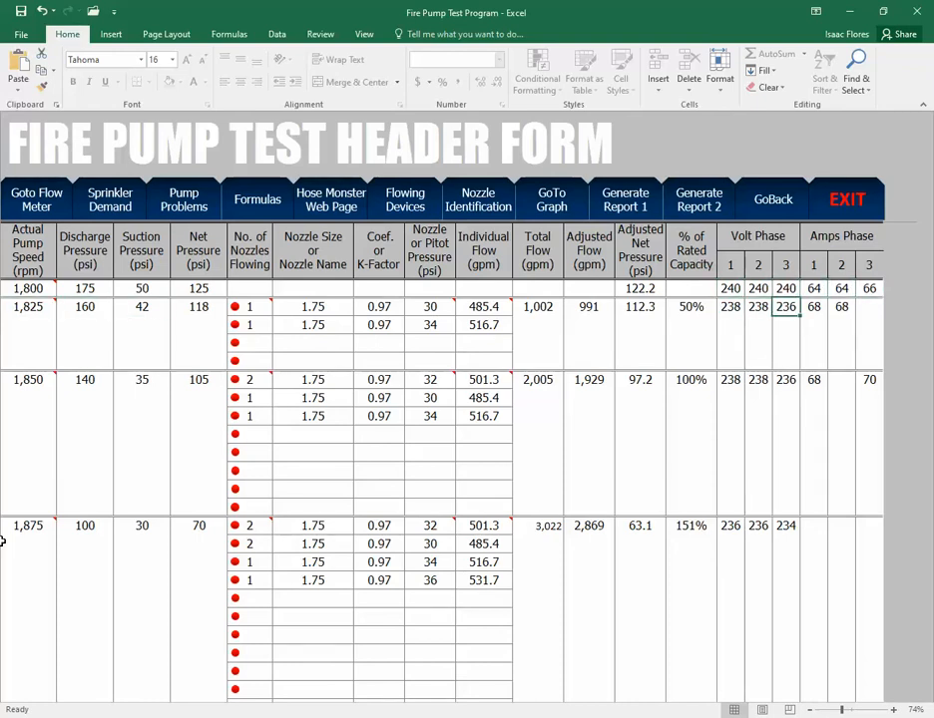
key("Return")
key("Tab")
key("Tab")
key("Tab")
key("Tab")
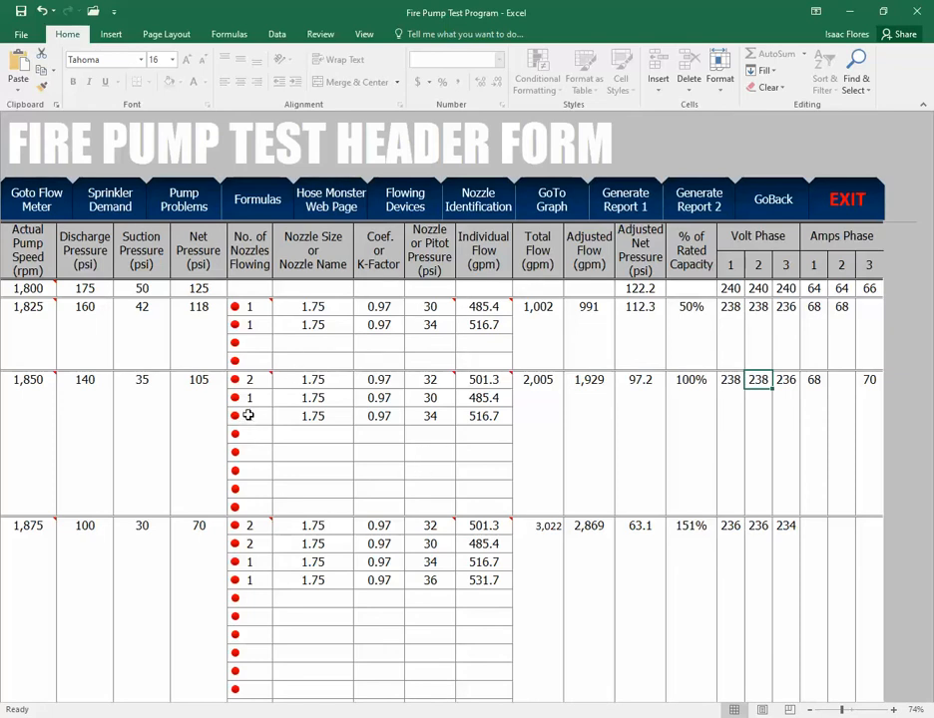
Select the nozzle data of the flowing test points and try to edit the number of nozzles in the 1,800 rpm row
left_click_drag(484, 577, 252, 304)
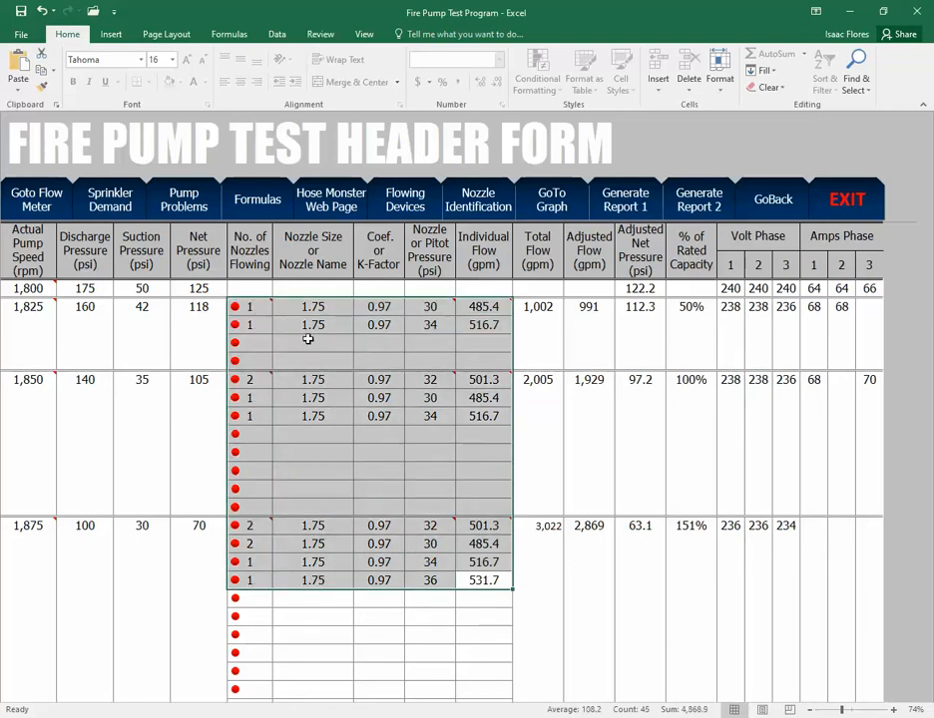
left_click(258, 306)
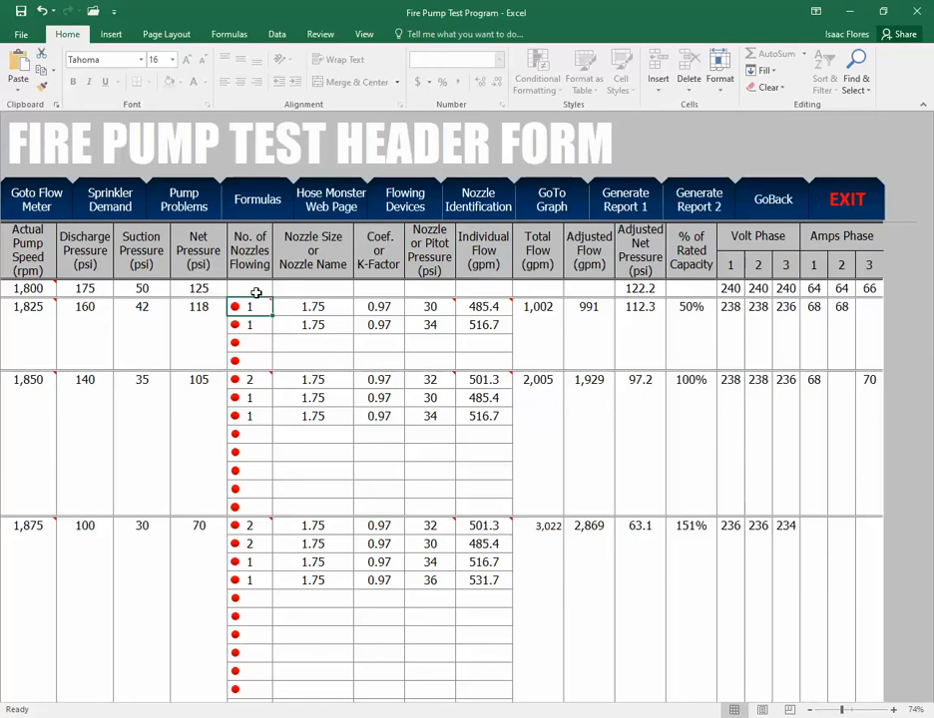
double_click(256, 293)
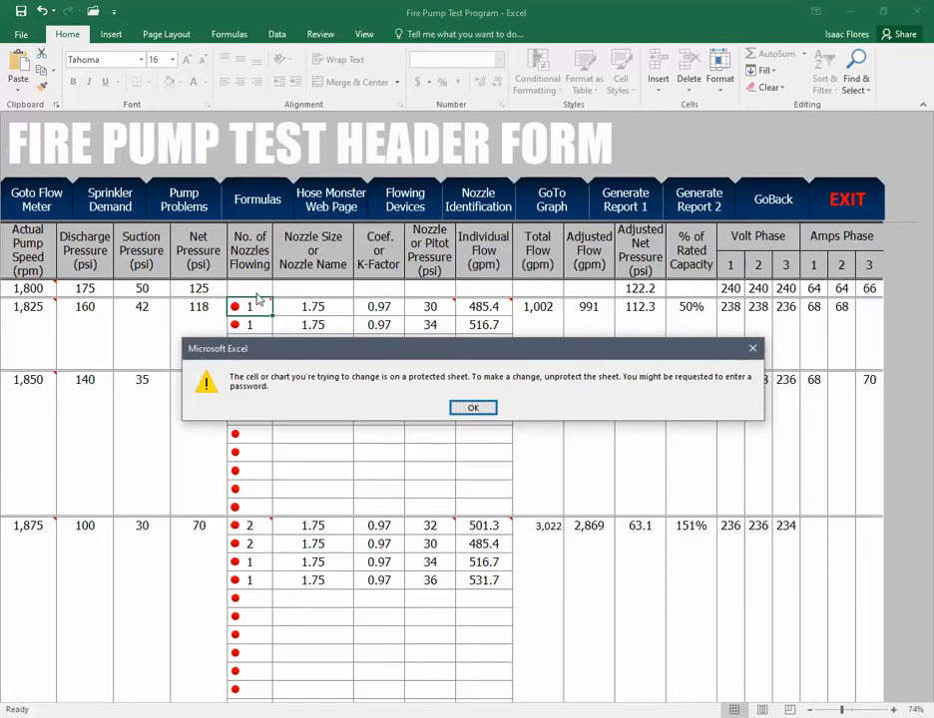
left_click(472, 408)
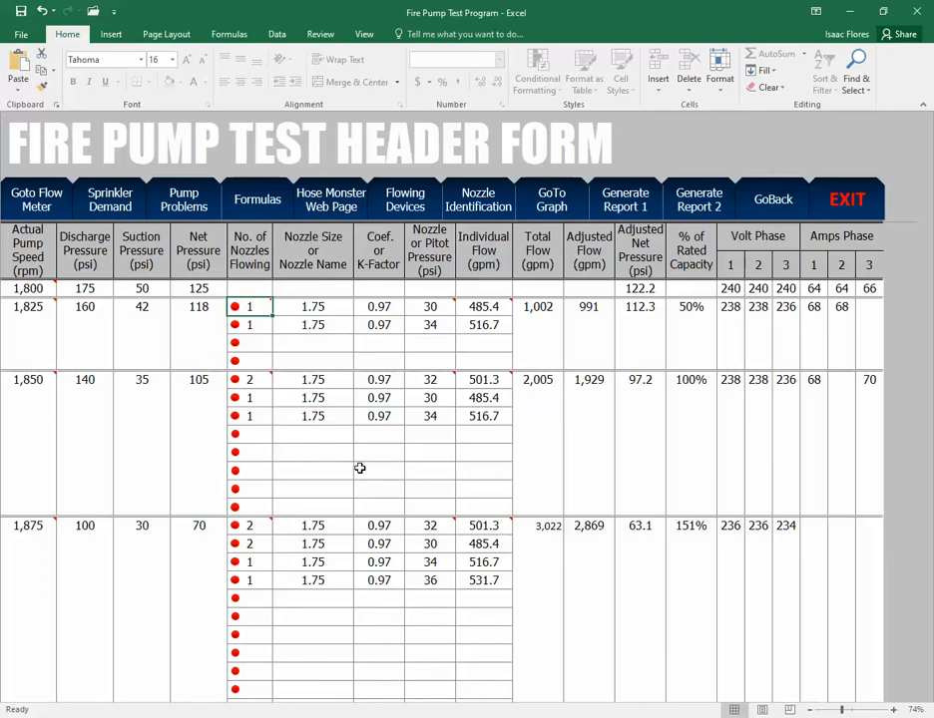
Open device selection for the fourth nozzle row at 1,850 rpm and review the play pipe, fire hydrant and pitotless nozzle options
left_click(235, 438)
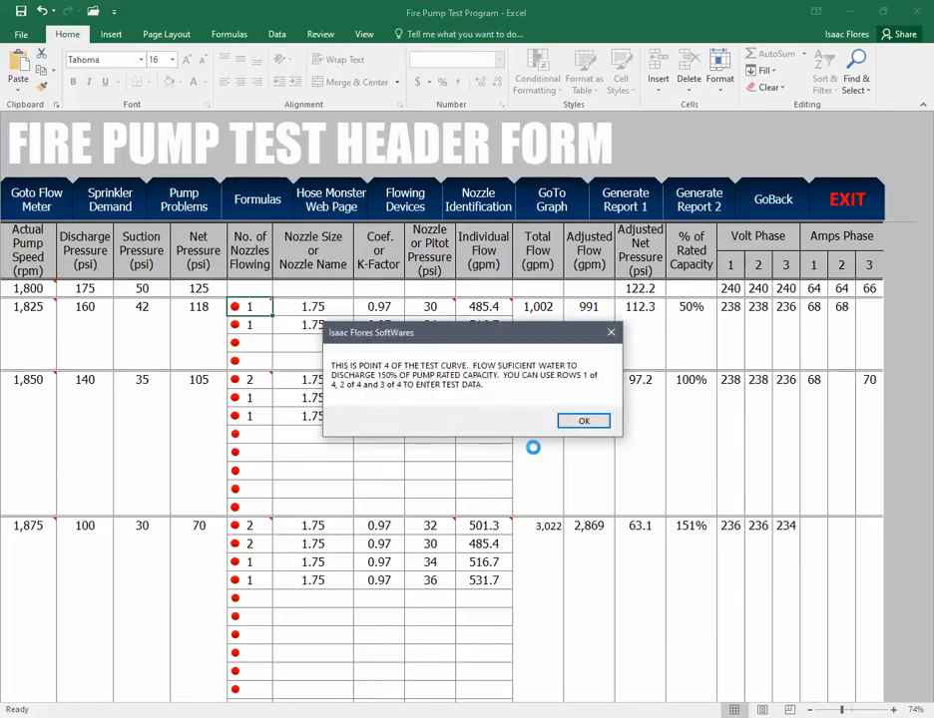
left_click(584, 422)
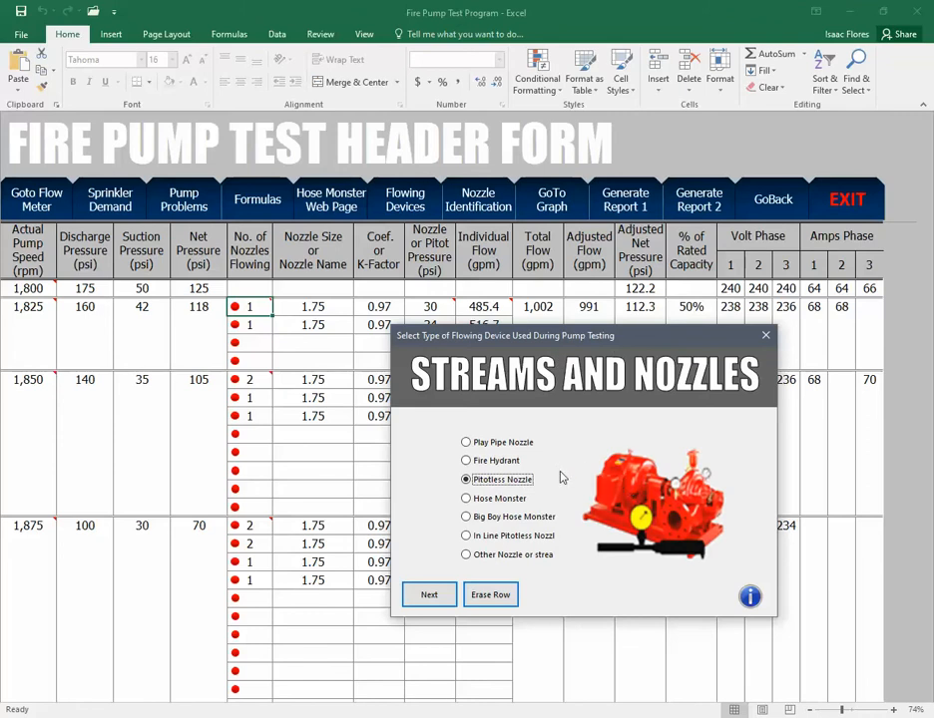
left_click(502, 445)
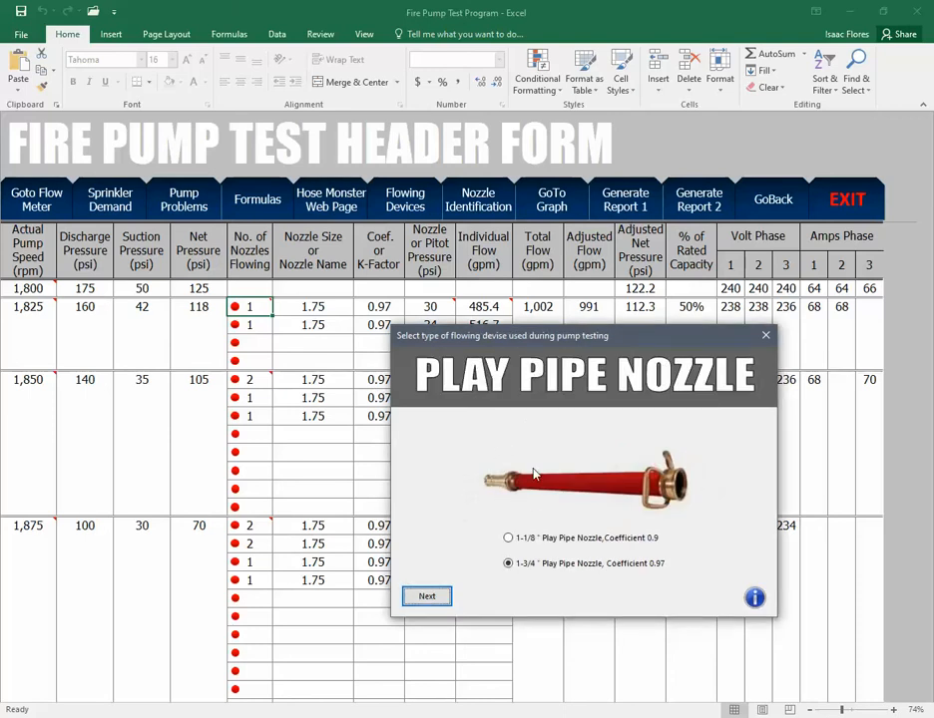
left_click(427, 597)
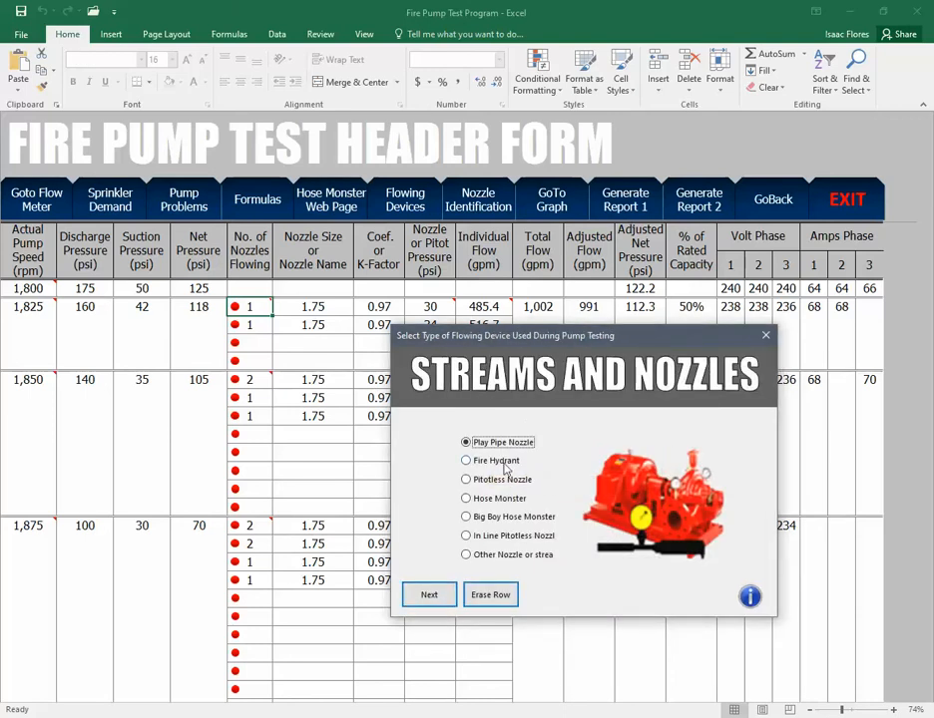
left_click(484, 464)
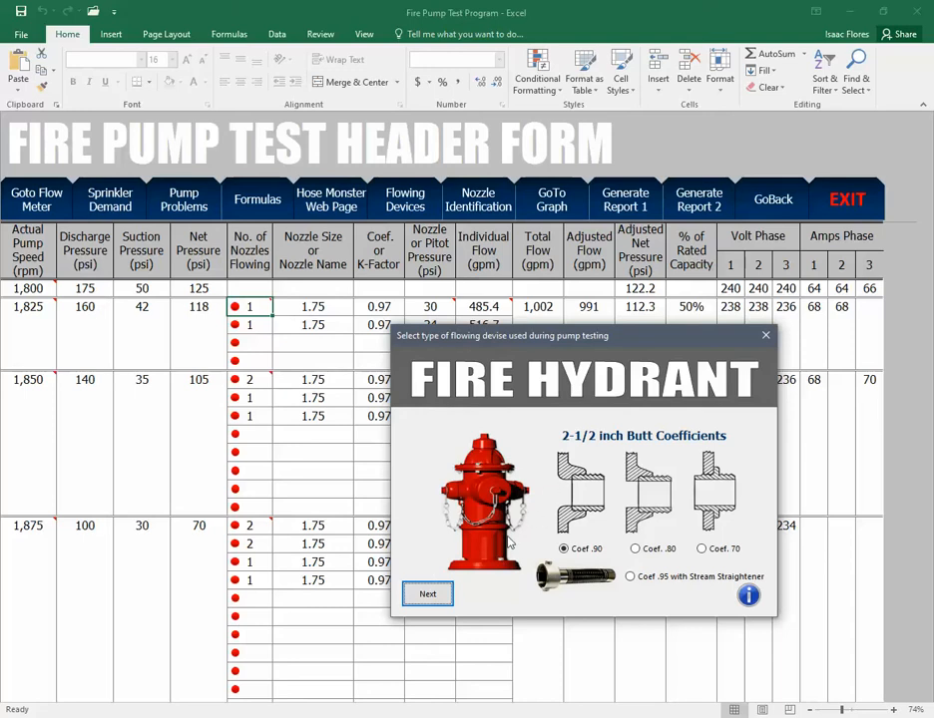
left_click(427, 596)
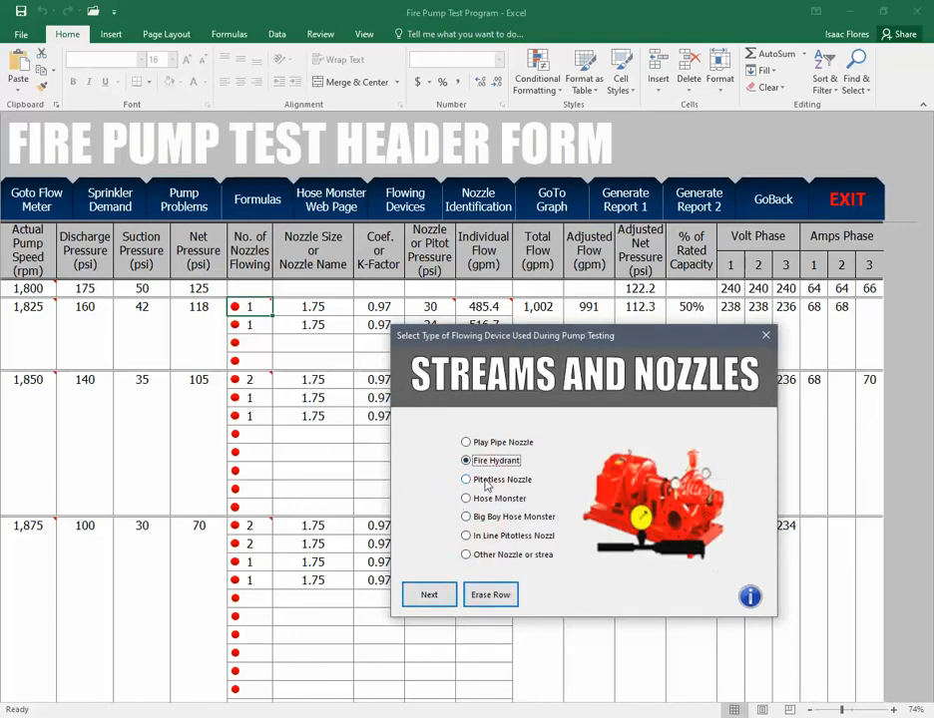
left_click(483, 482)
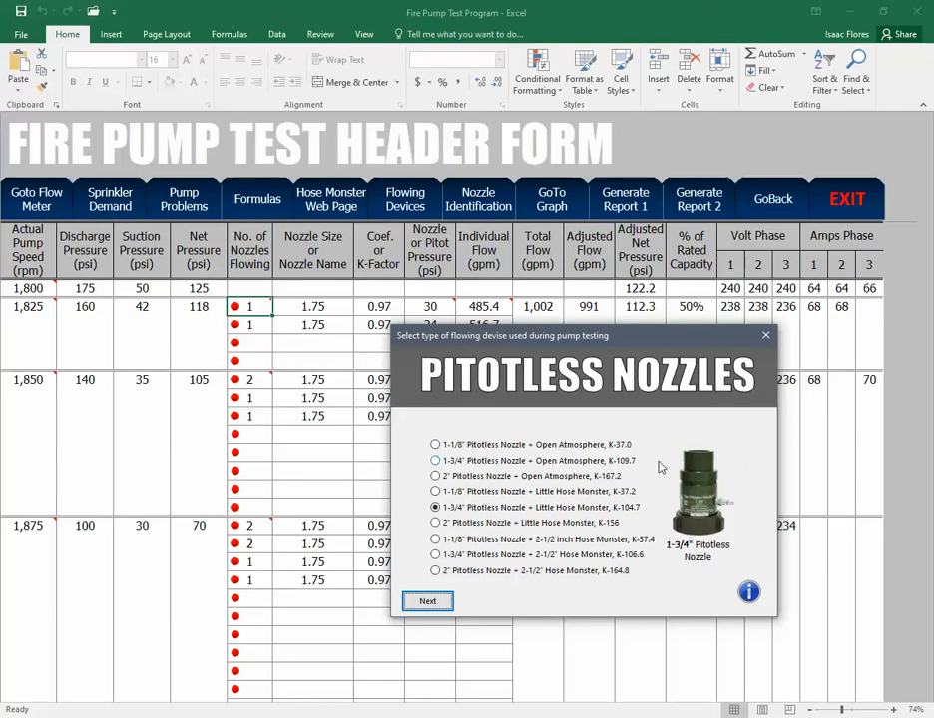
left_click(429, 602)
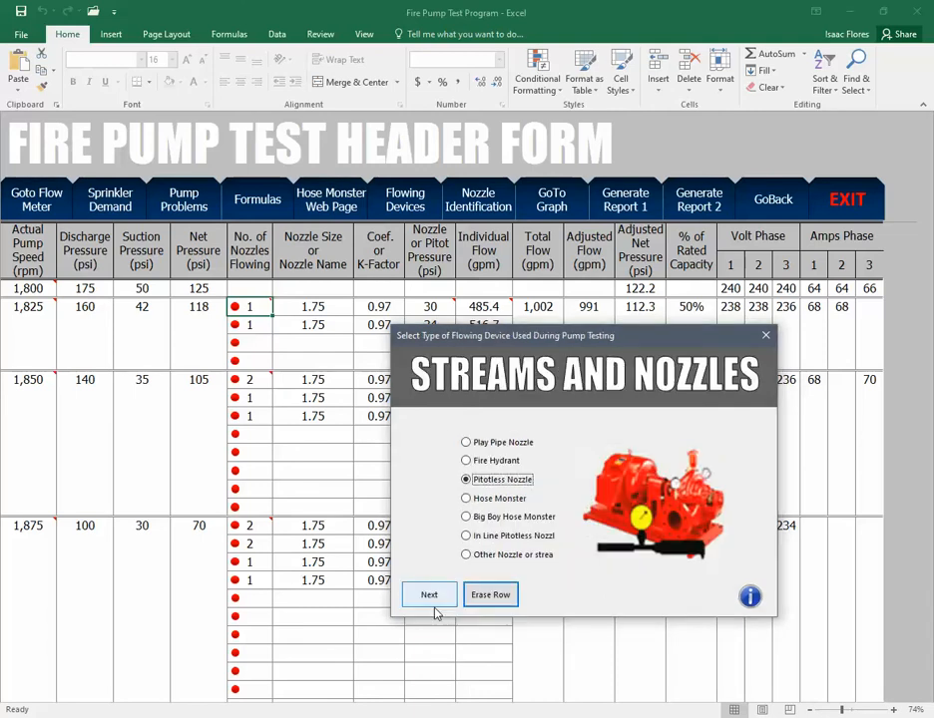
Review the options for the Hose Monster, Big Boy Hose Monster, in-line pitotless nozzle and other flowing devices
left_click(491, 500)
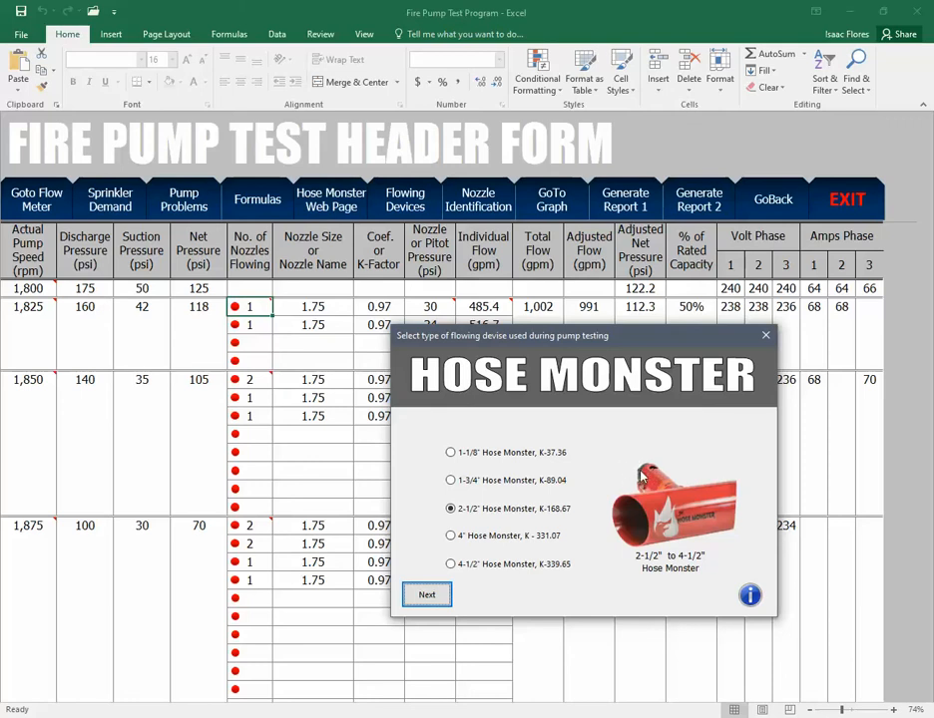
left_click(428, 596)
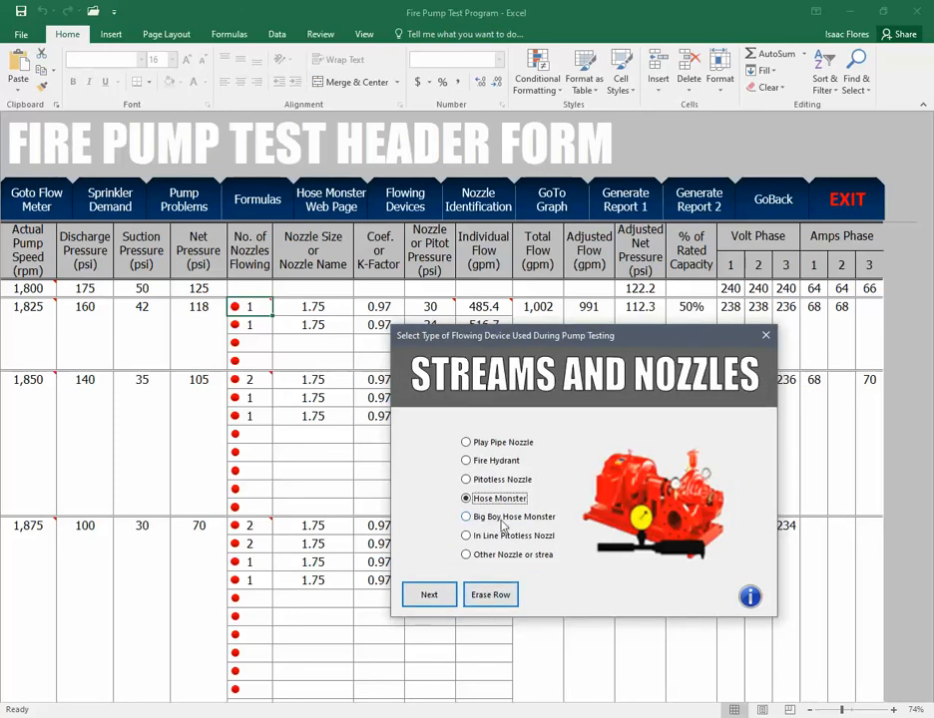
left_click(502, 520)
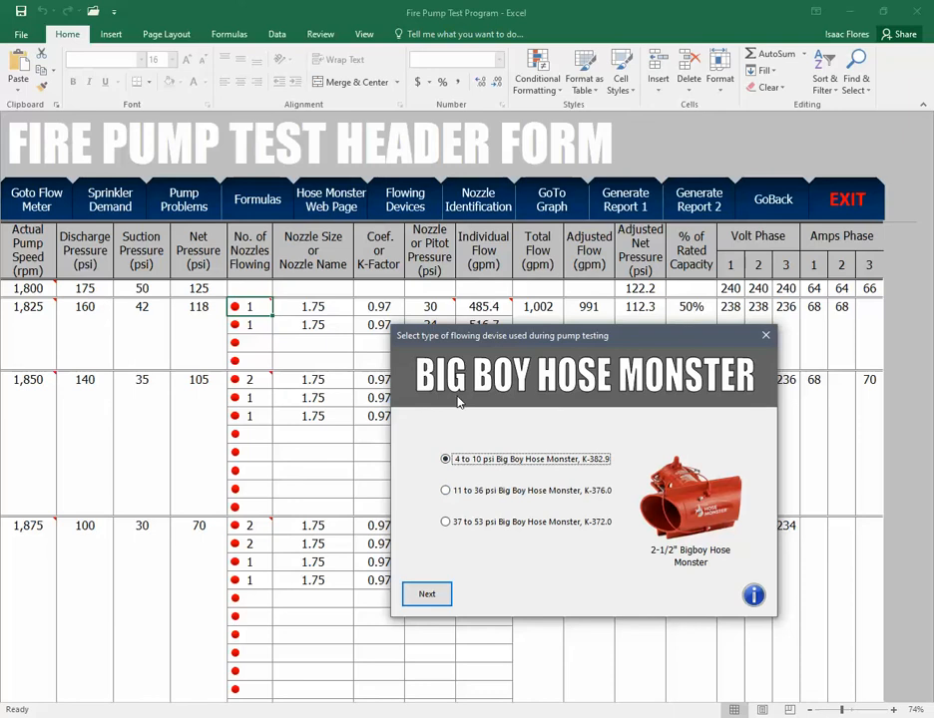
left_click(427, 595)
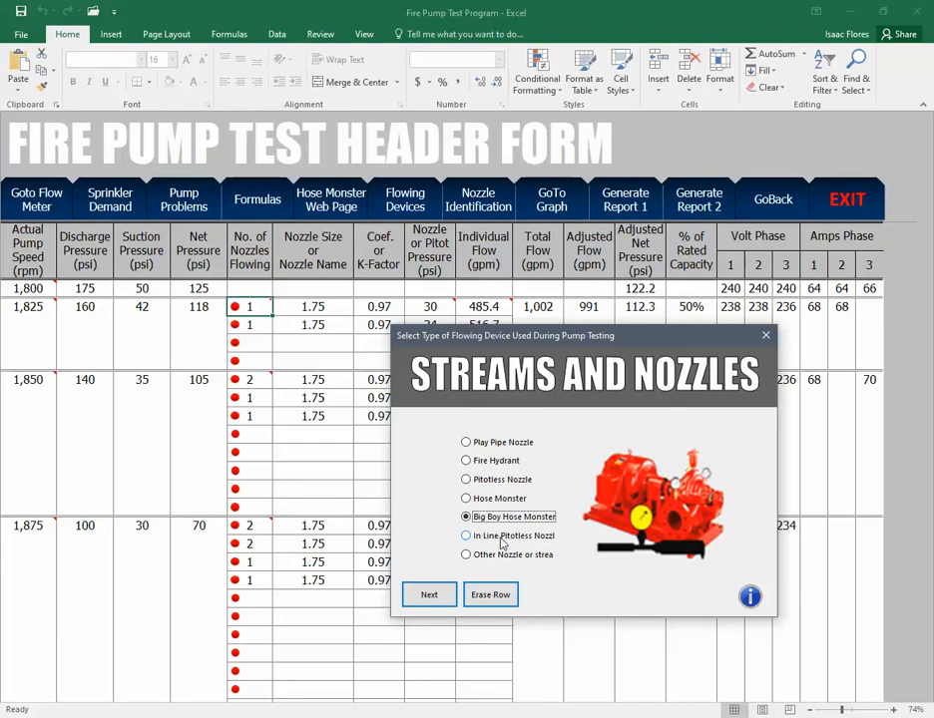
left_click(499, 540)
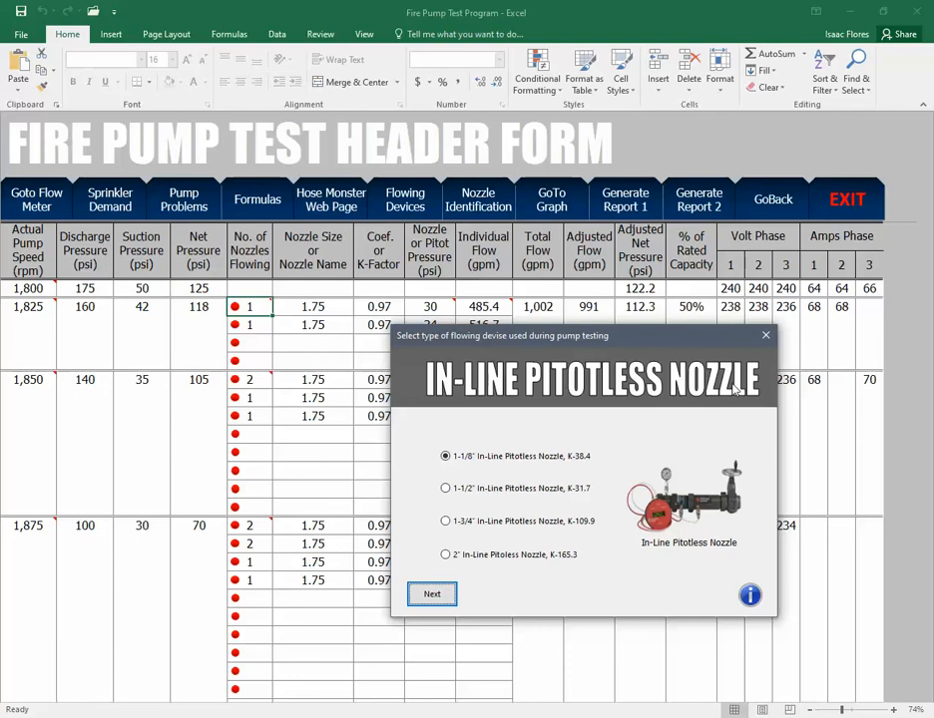
left_click(431, 596)
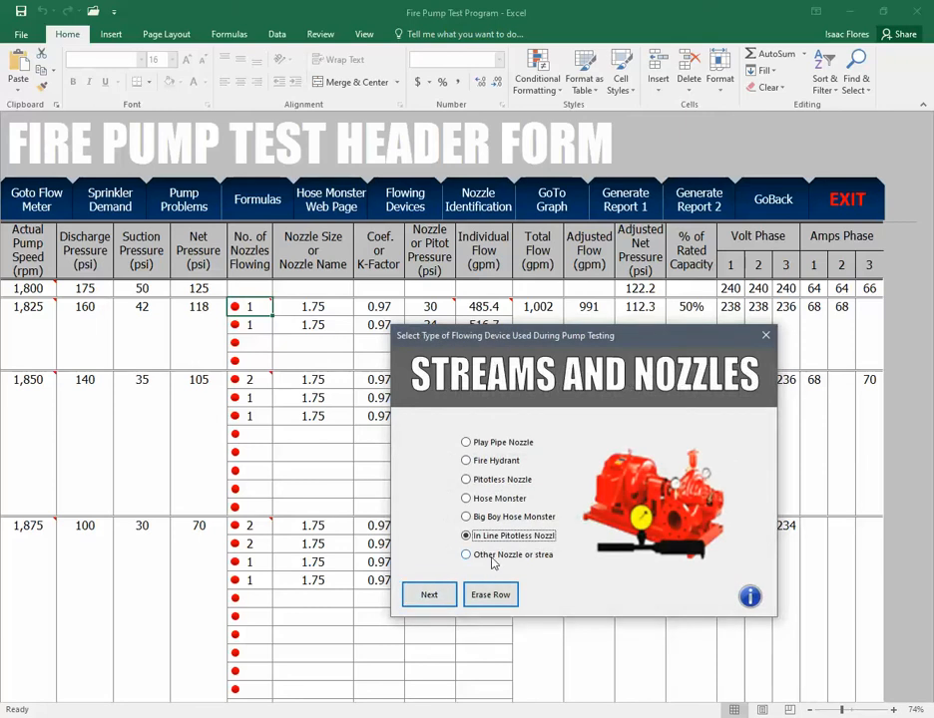
left_click(490, 558)
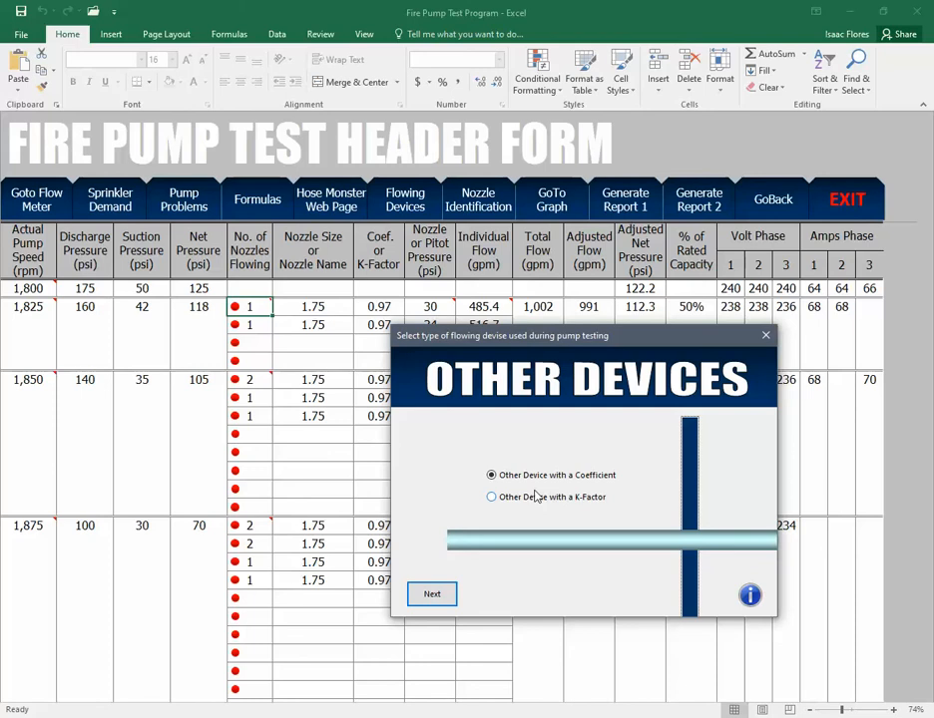
left_click(441, 595)
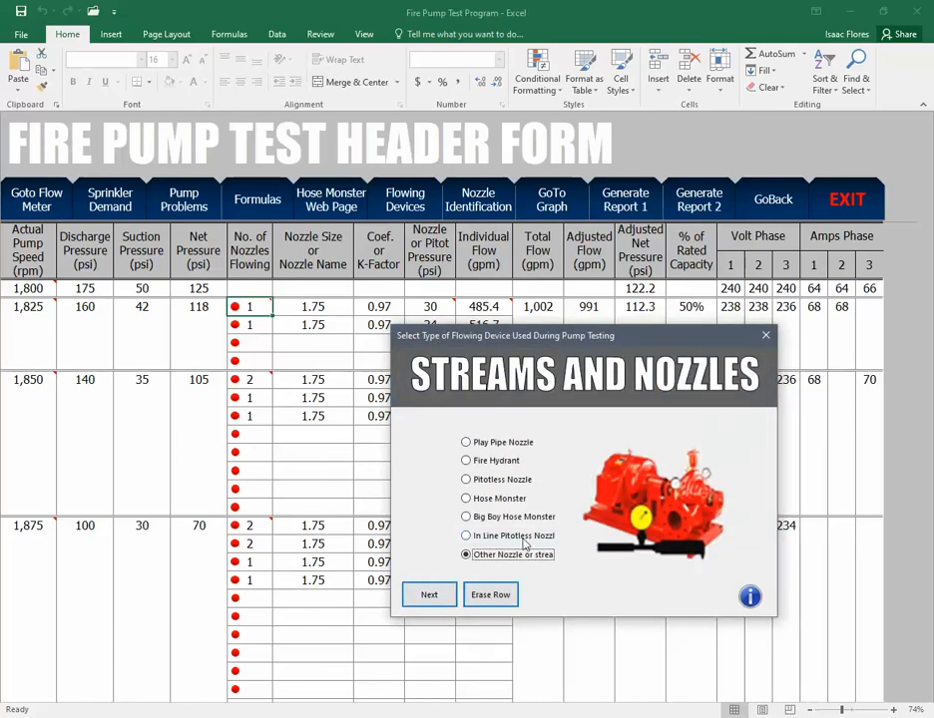
Add two 2" Pitotless Nozzle + Little Hose Monster (K-156) devices at 22 psi gauge pressure to the fourth row of the 1,850 rpm point
left_click(506, 481)
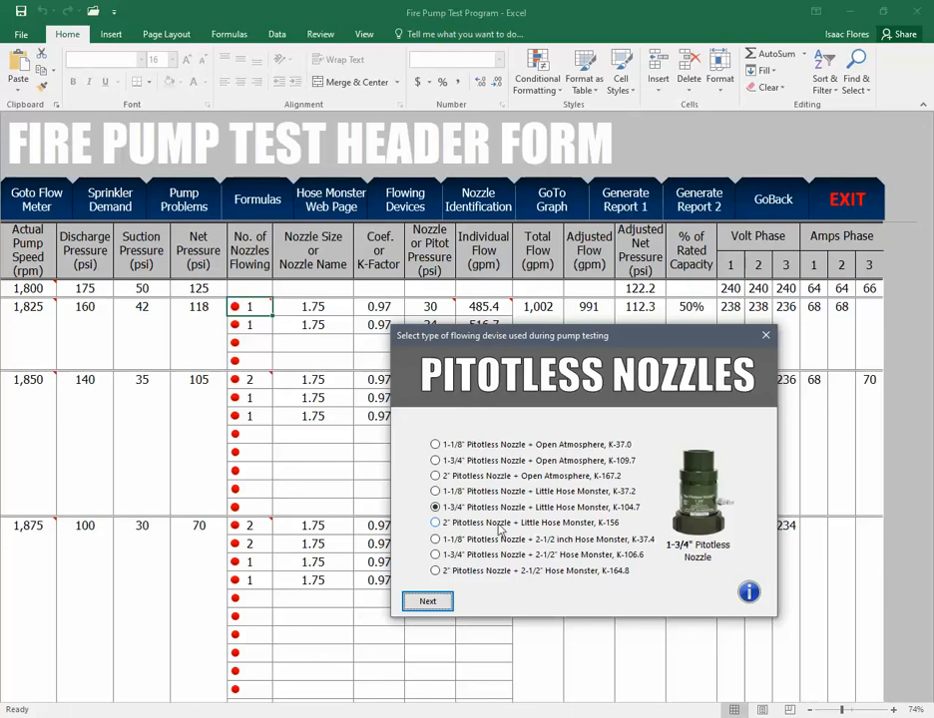
left_click(434, 524)
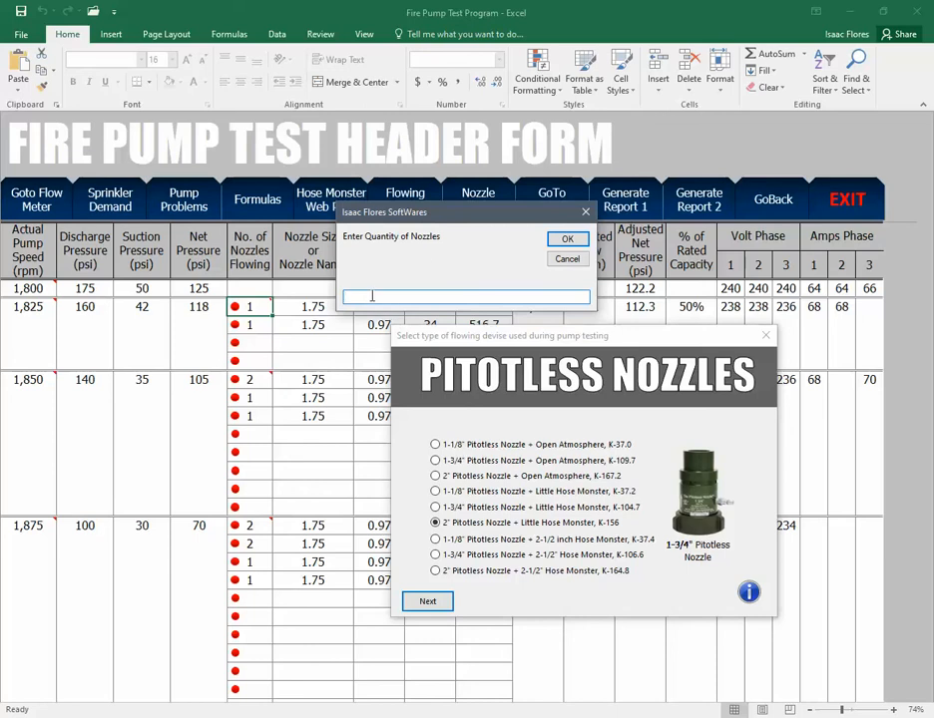
type("1")
left_click(566, 240)
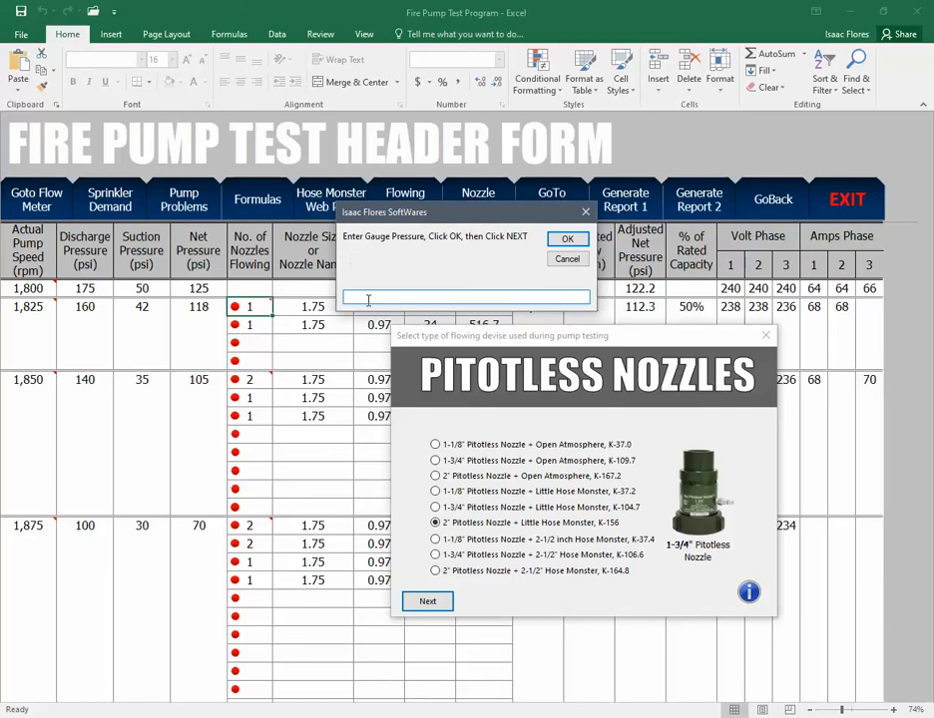
type("22")
left_click(566, 240)
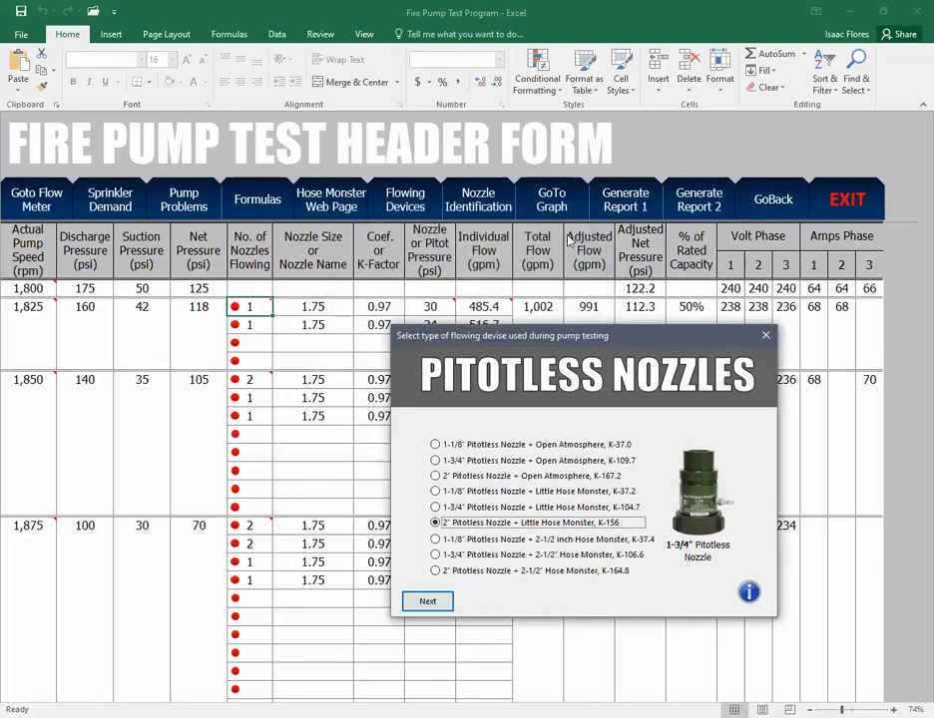
left_click(429, 602)
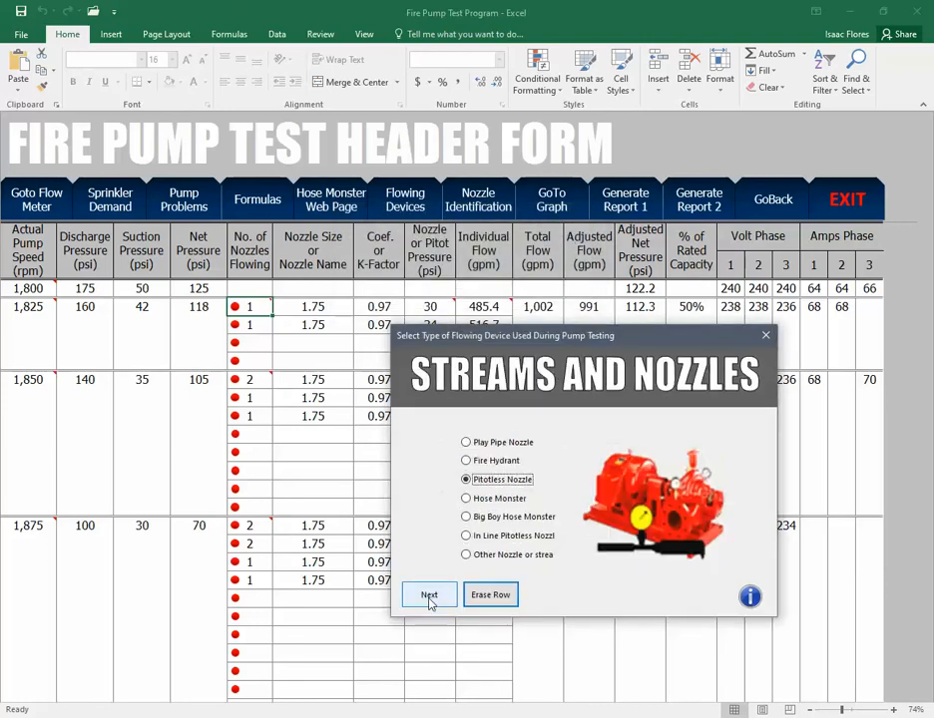
left_click(429, 594)
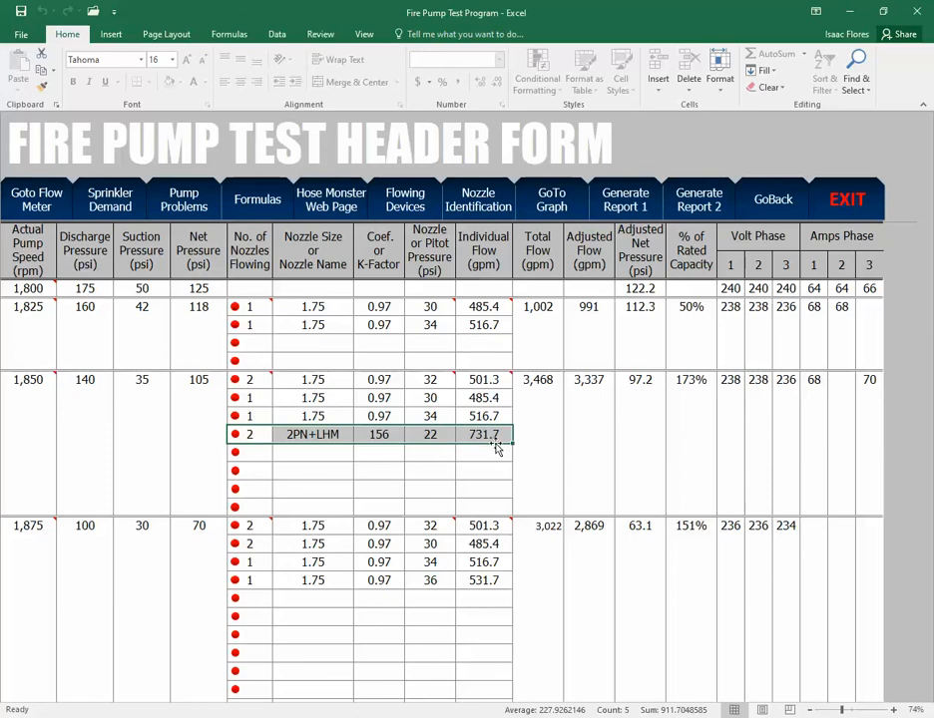
Add two 2-1/2 inch fire hydrant butts with coefficient .90 and 24 psi pitot pressure to the fifth nozzle row of the 1,850 rpm point
left_click(236, 452)
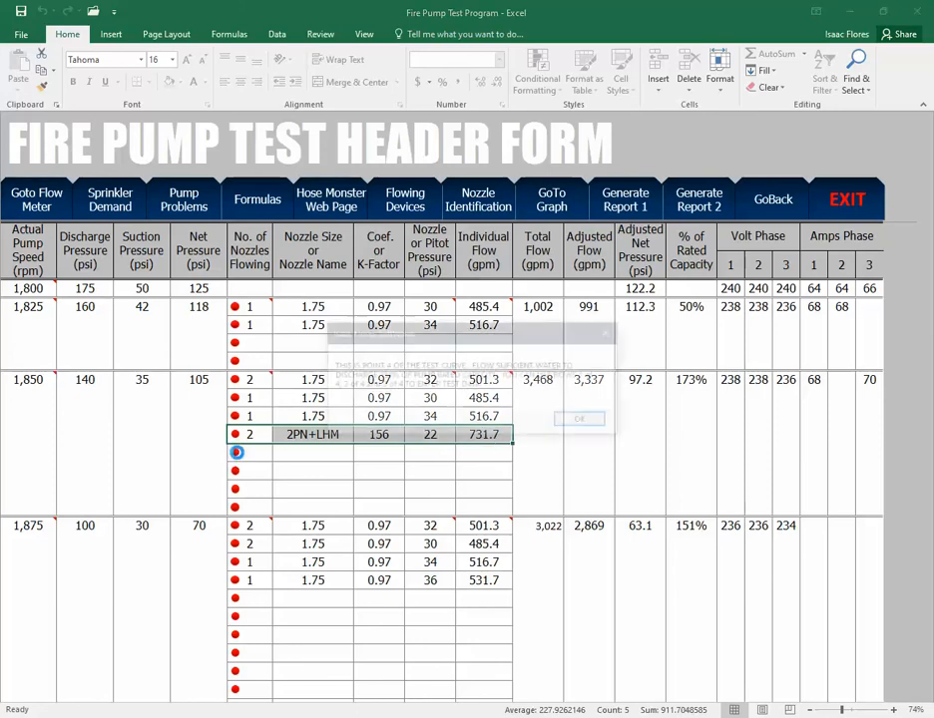
left_click(585, 422)
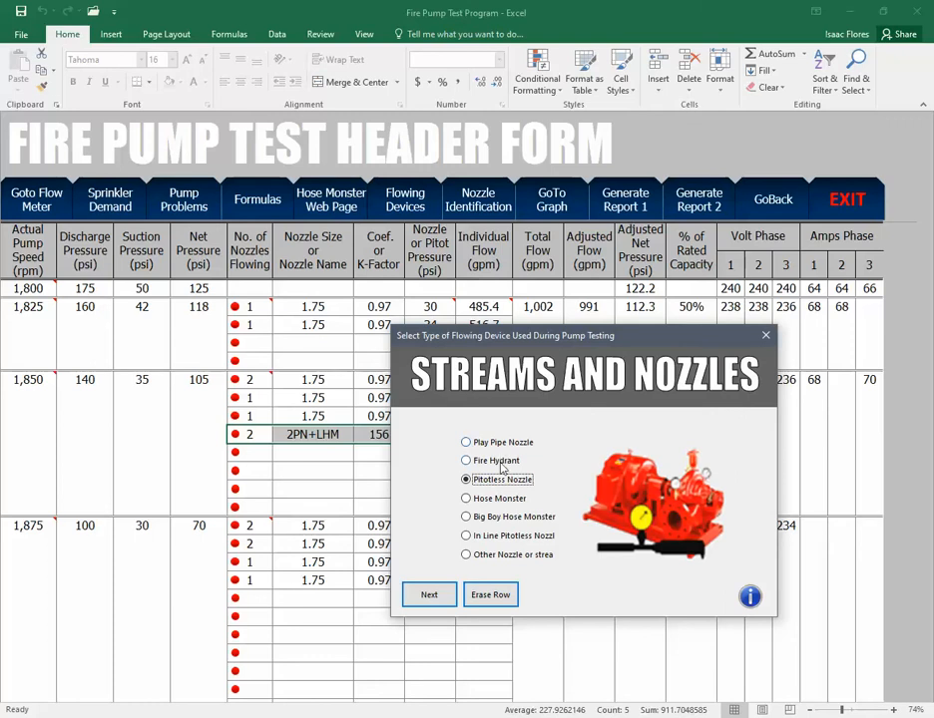
left_click(498, 460)
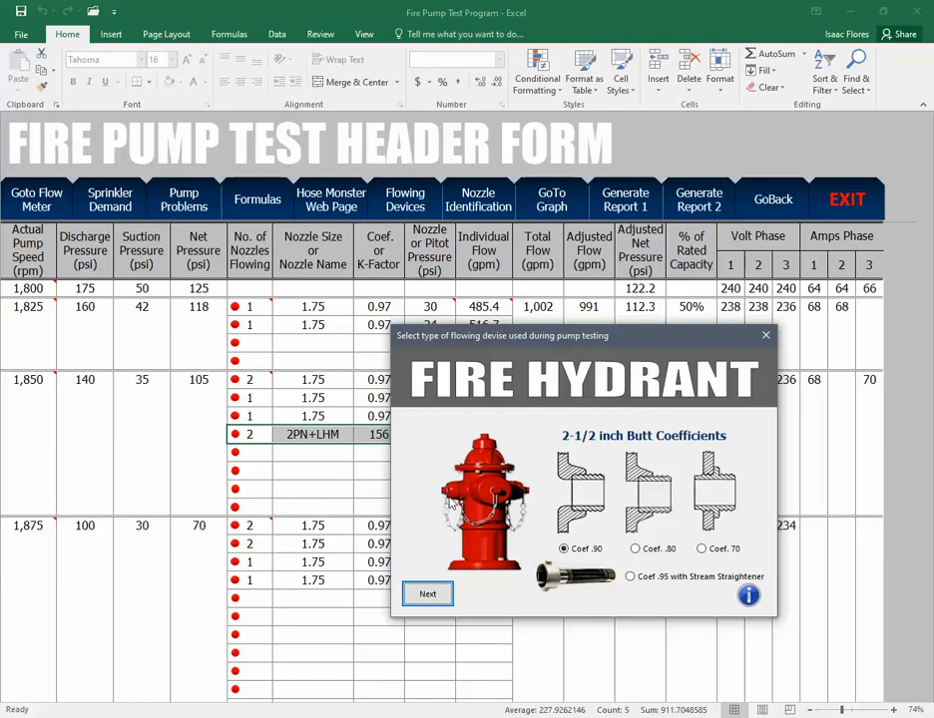
left_click(564, 549)
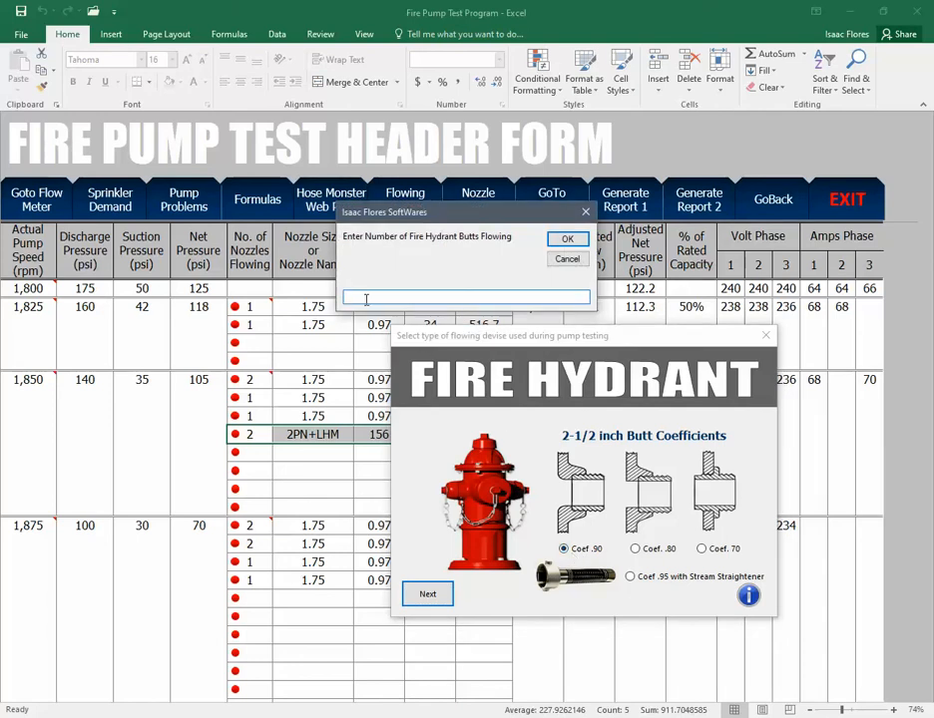
type("2")
left_click(559, 245)
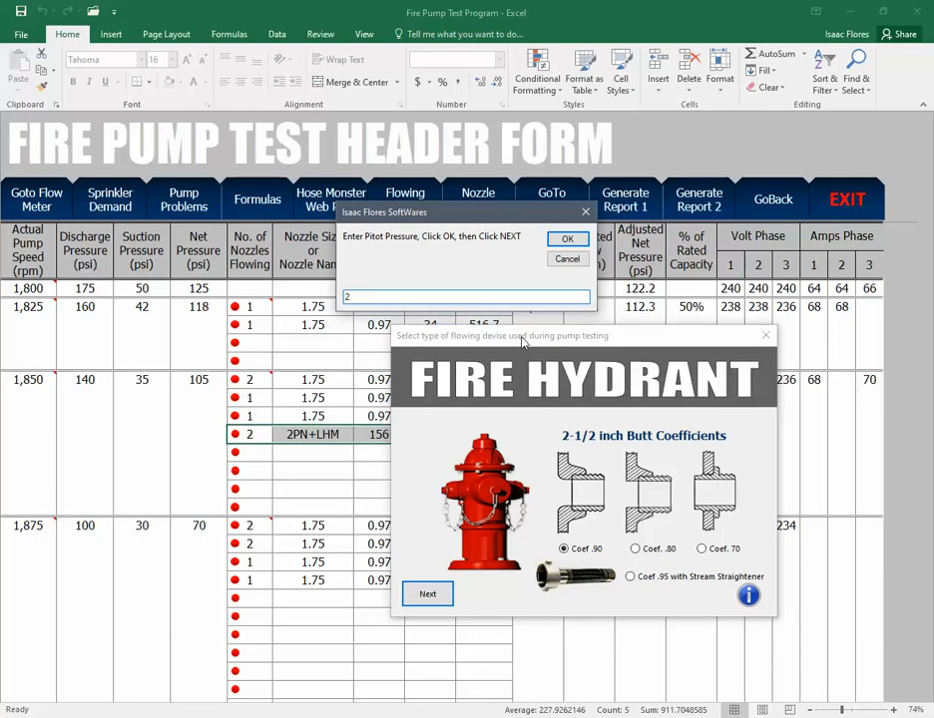
type("0")
left_click(567, 239)
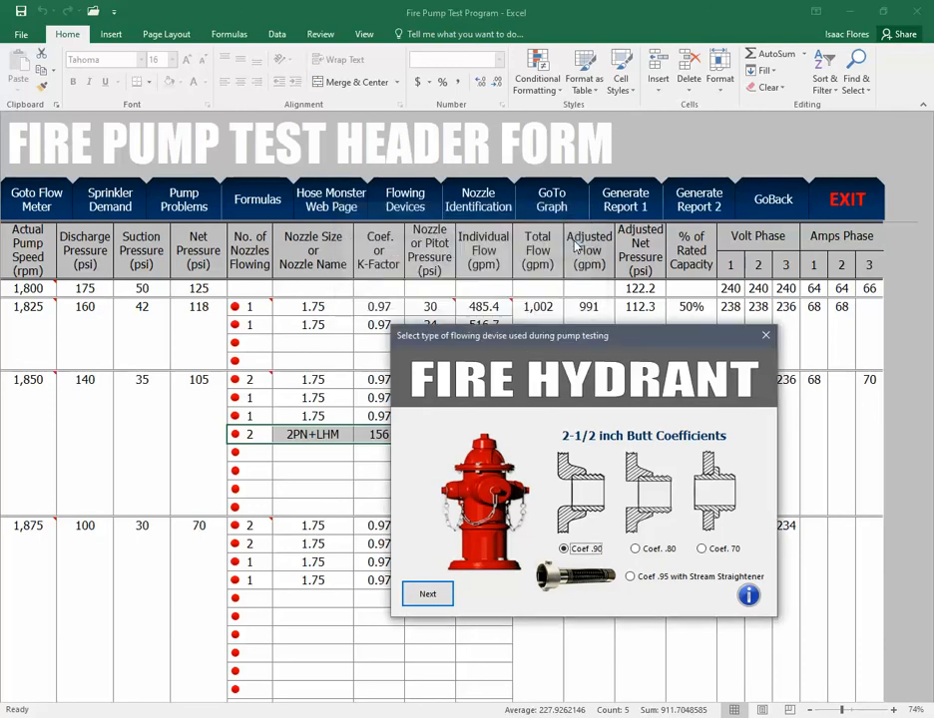
left_click(428, 597)
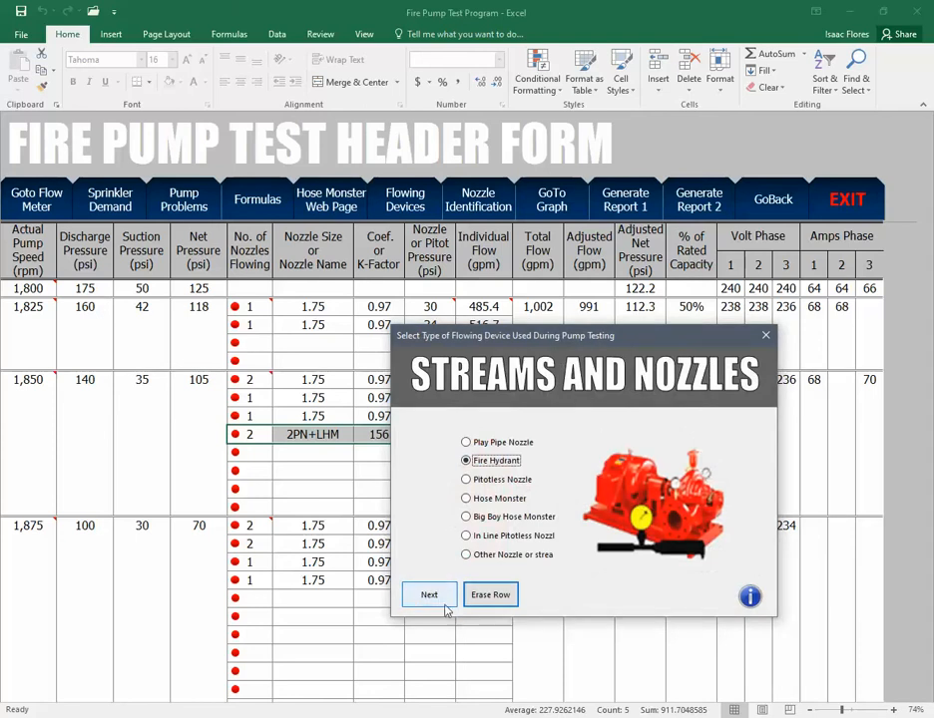
left_click(429, 595)
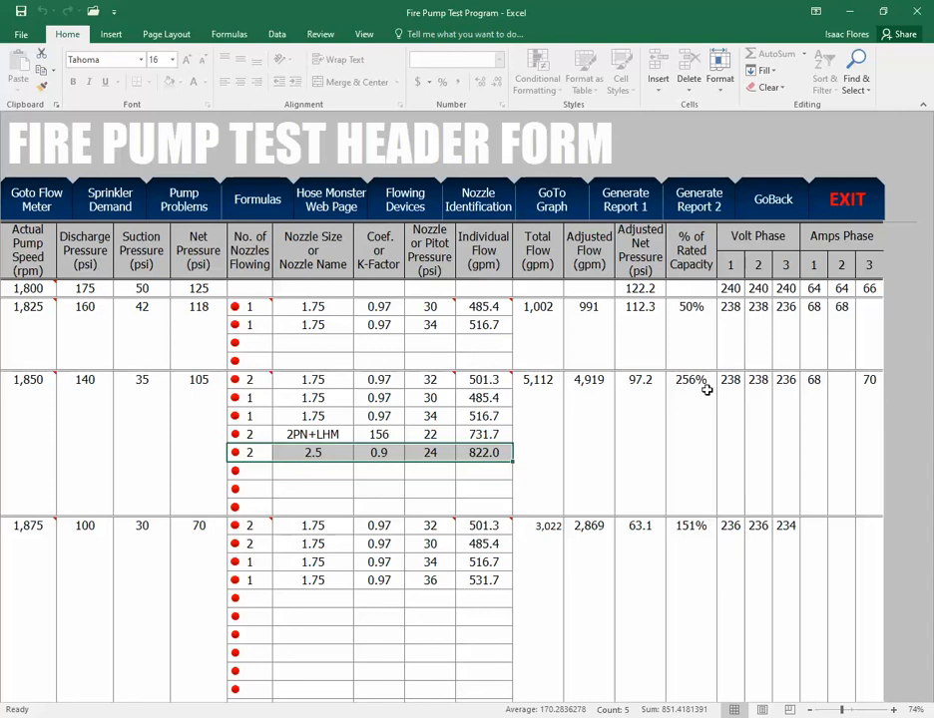
View the performance graph, inspect the last two discharge line points, and return to the test header form to review the flow data
left_click(554, 211)
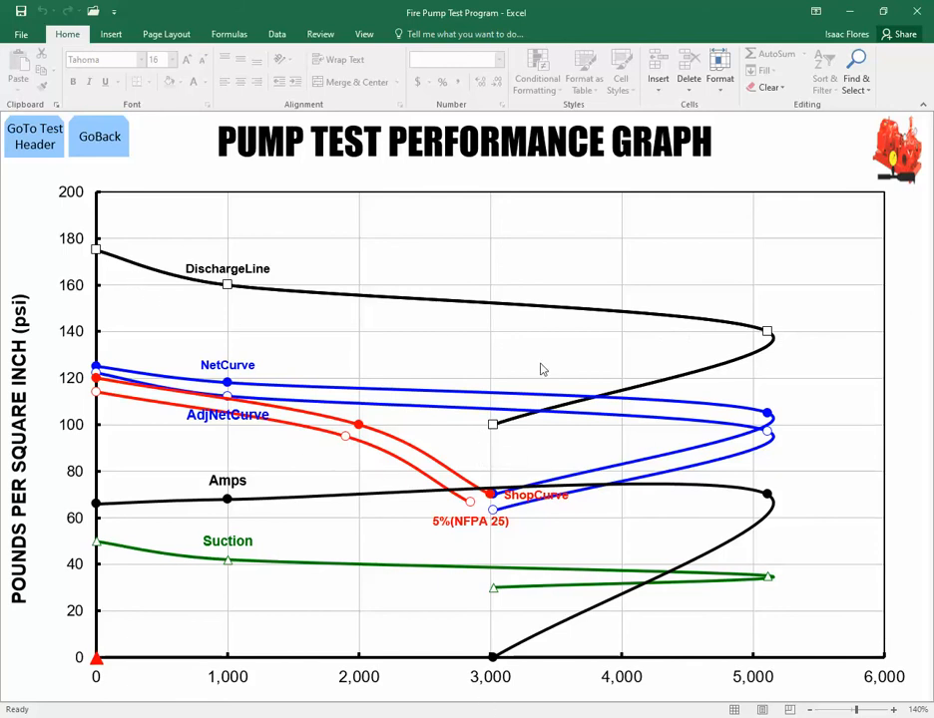
mouse_move(770, 338)
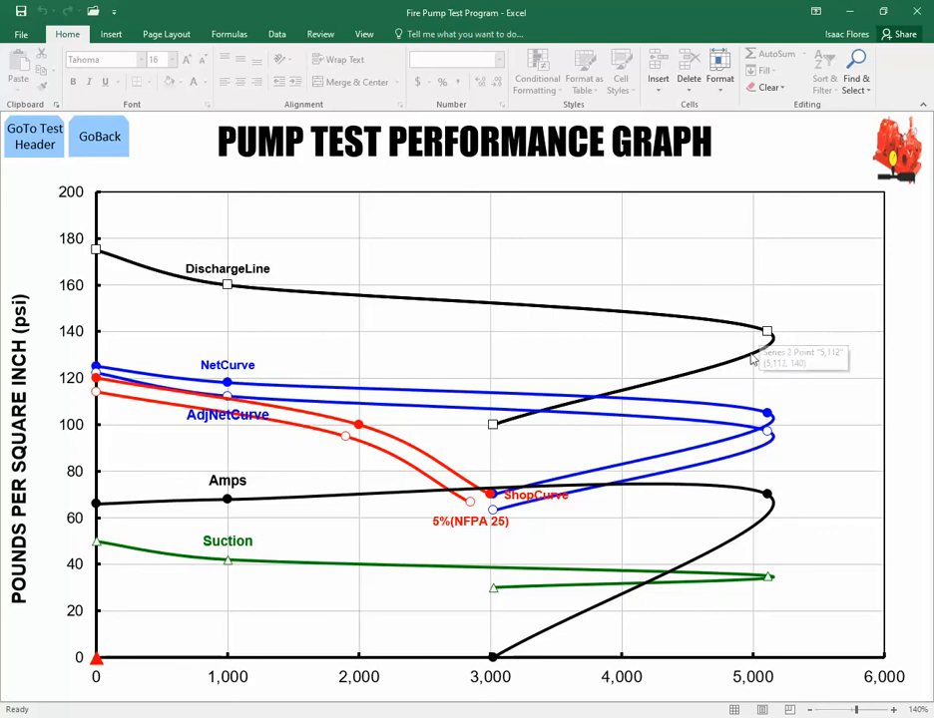
mouse_move(495, 429)
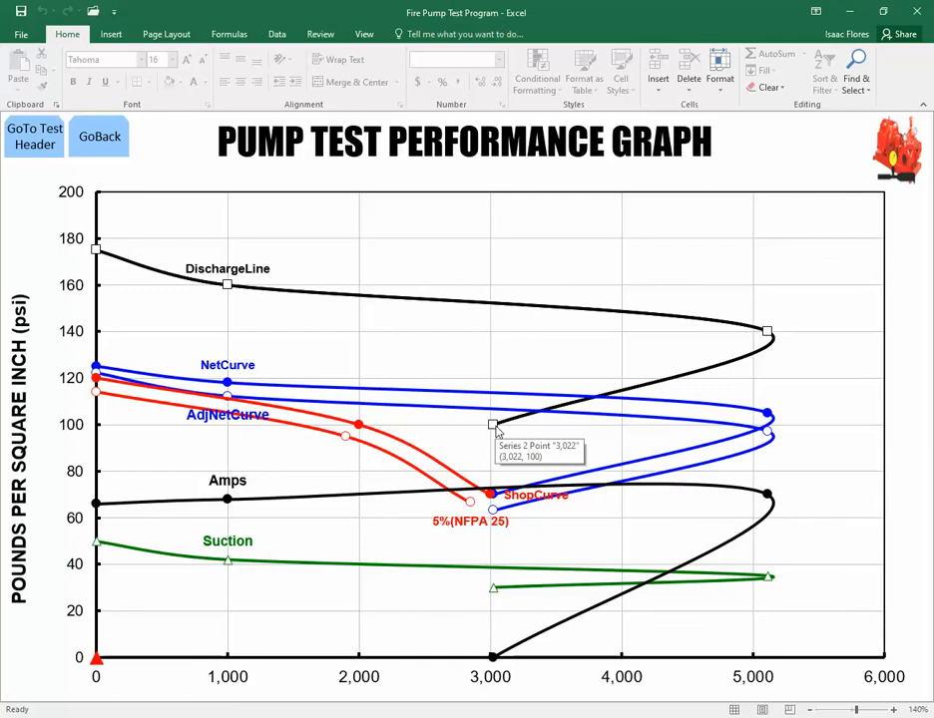
left_click(111, 145)
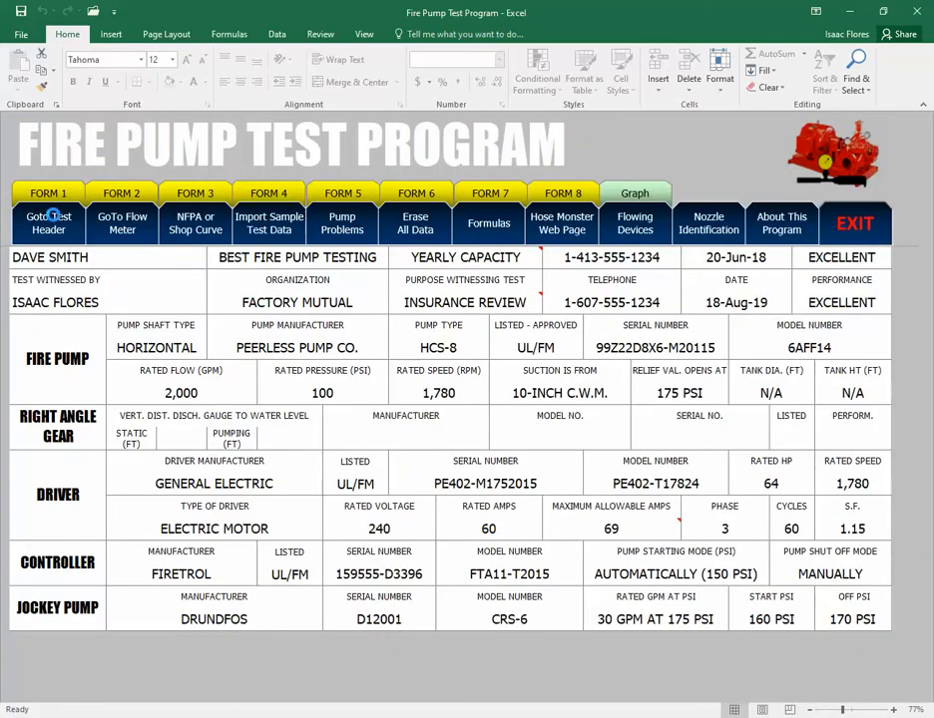
left_click(54, 217)
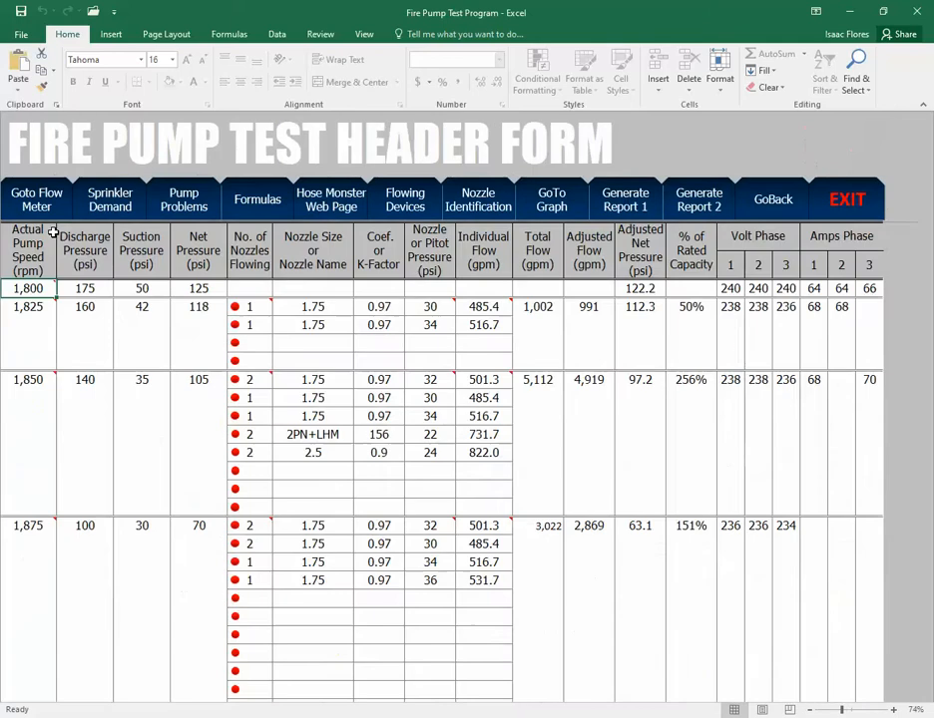
scroll(633, 387, "down", 2)
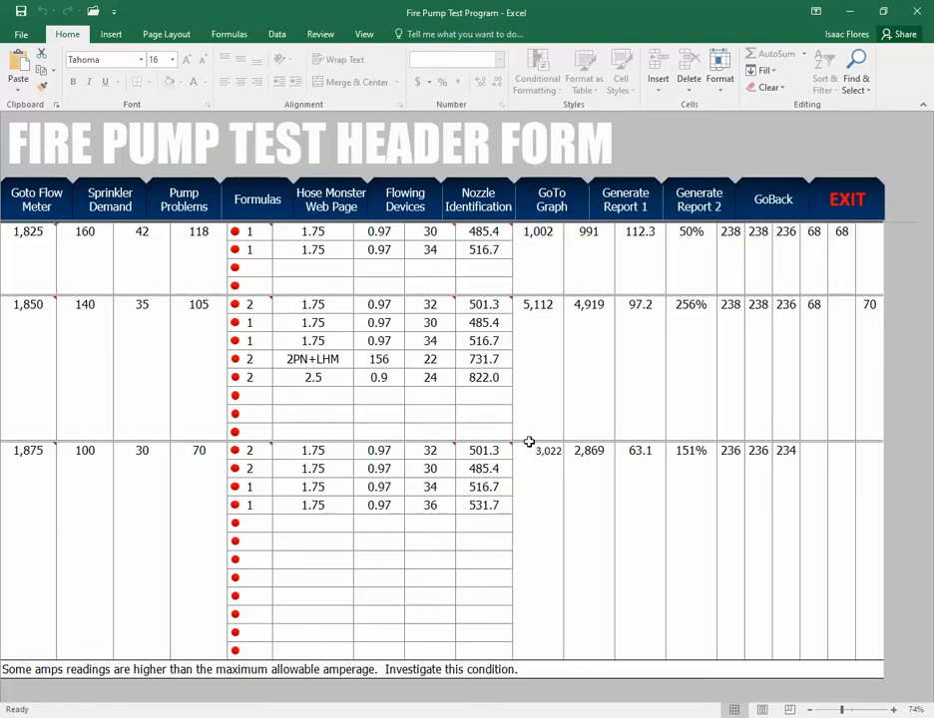
scroll(369, 345, "up", 1)
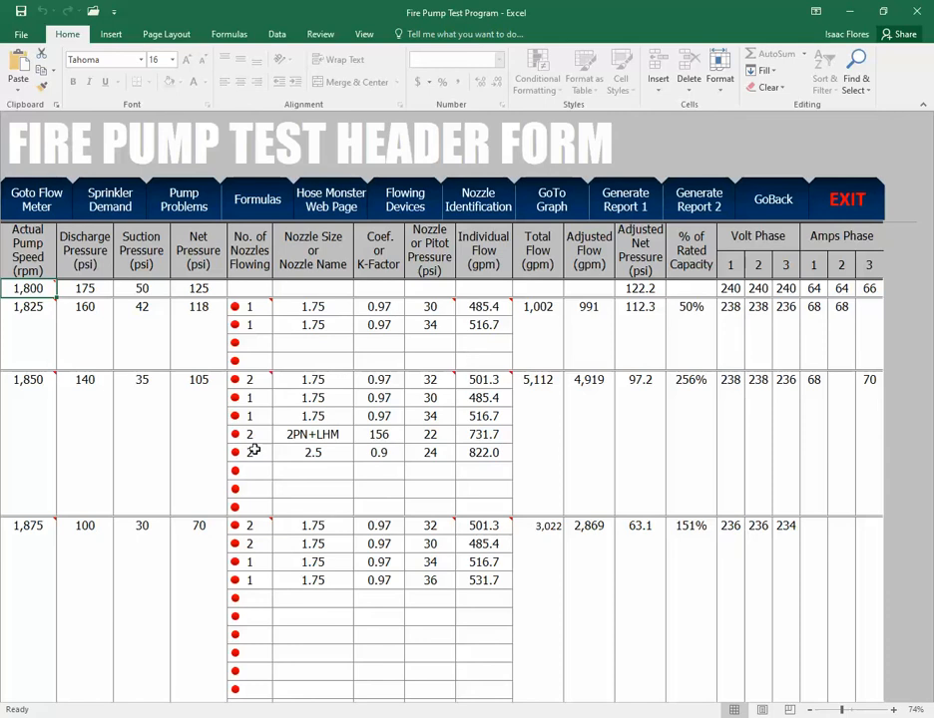
Try to delete the contents of the 2PN+LHM nozzle row of the 1,850 rpm point directly in the sheet
left_click(303, 436)
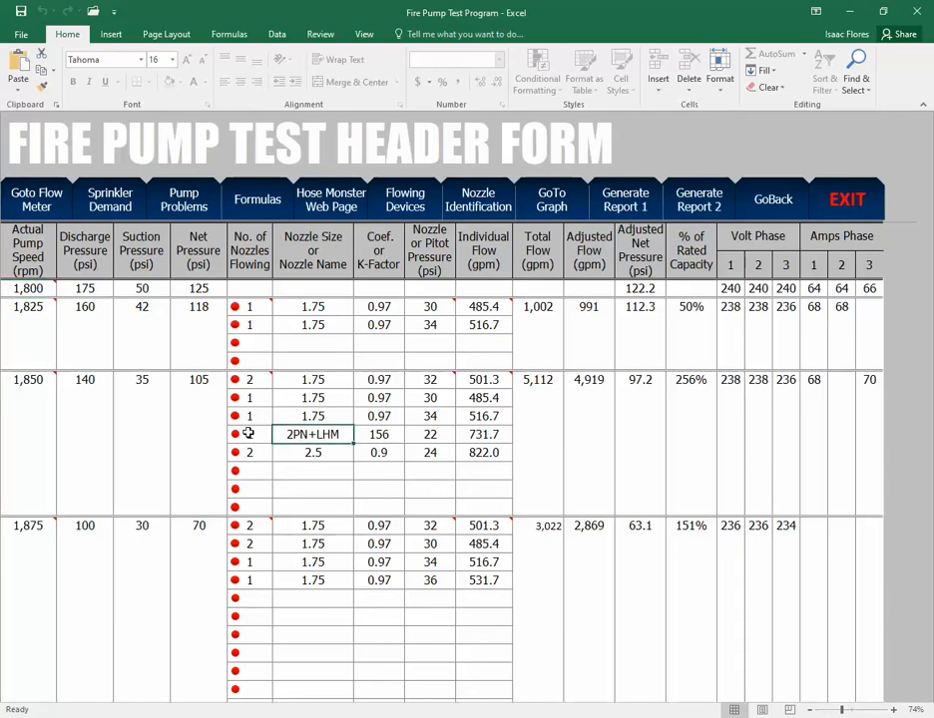
left_click_drag(269, 436, 478, 436)
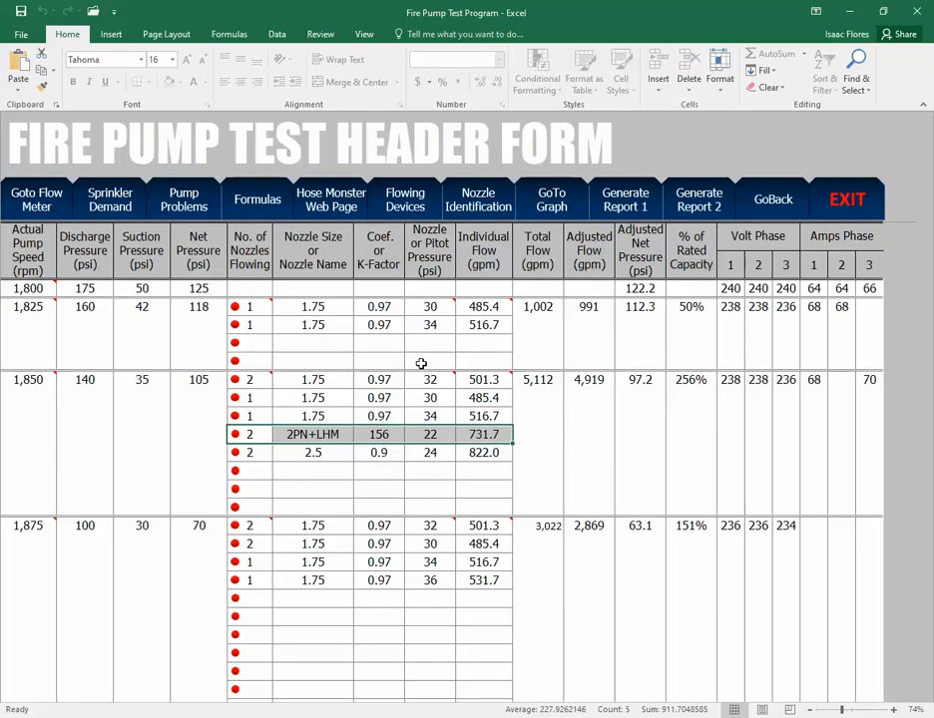
key("Delete")
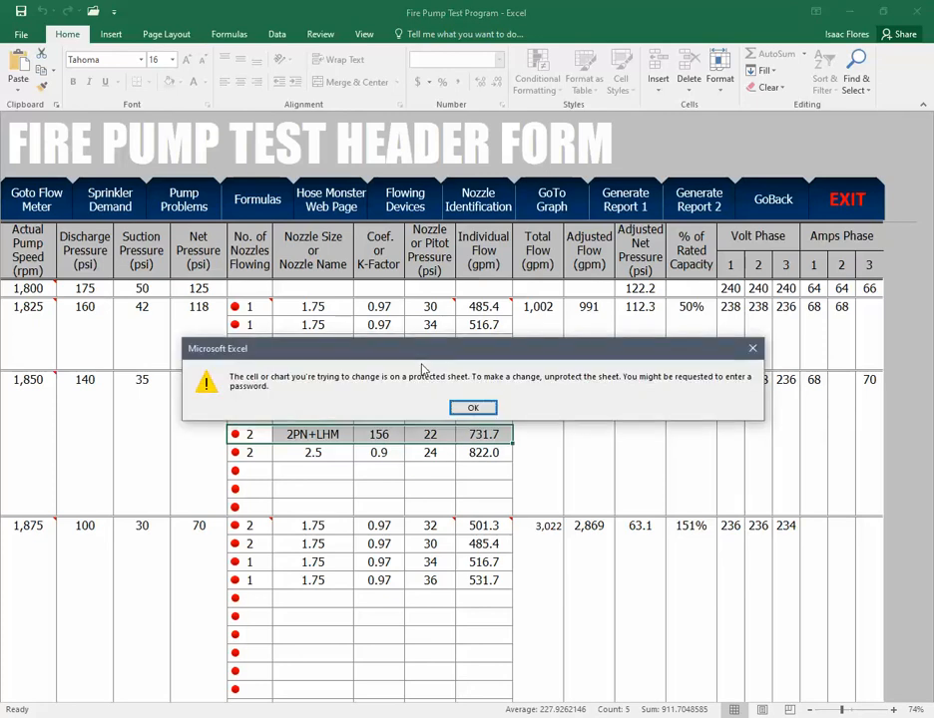
left_click(473, 407)
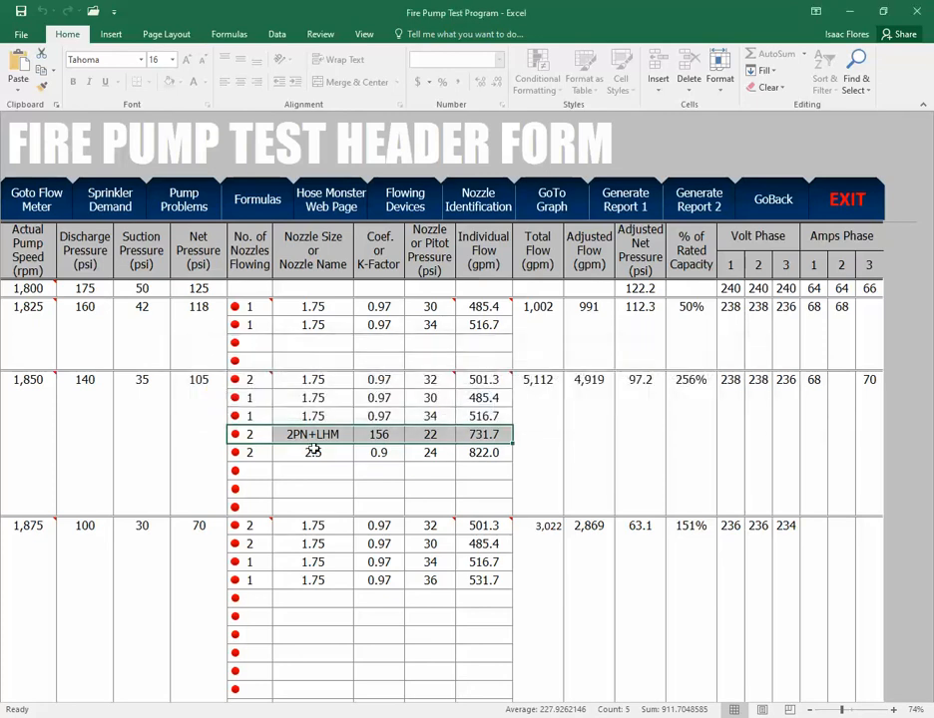
Erase the 2PN+LHM nozzle row of the 1,850 rpm point through its device selection form
left_click(235, 435)
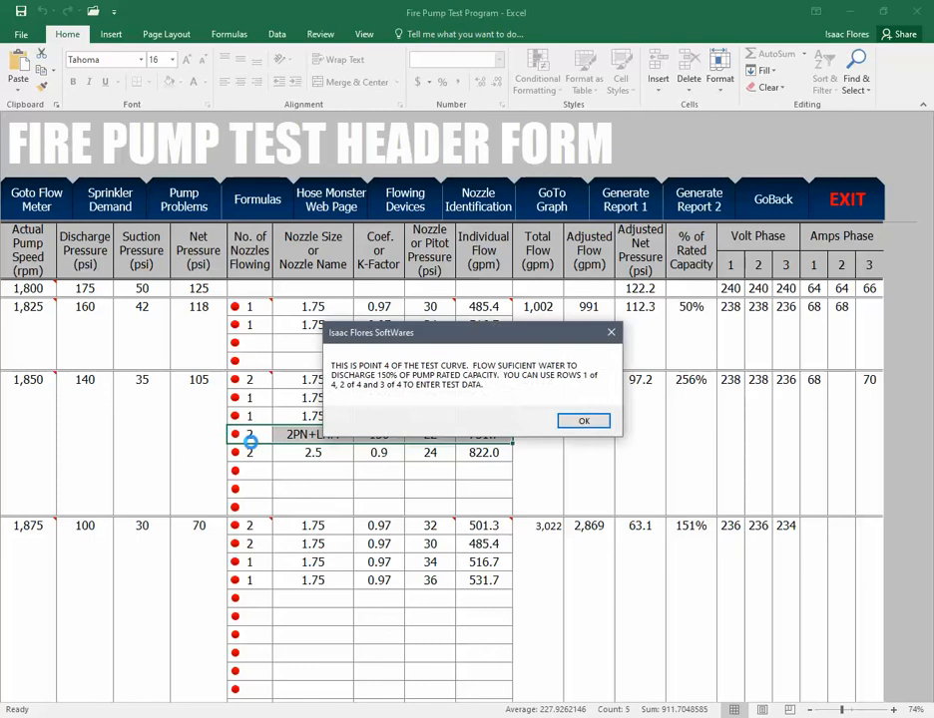
left_click(587, 425)
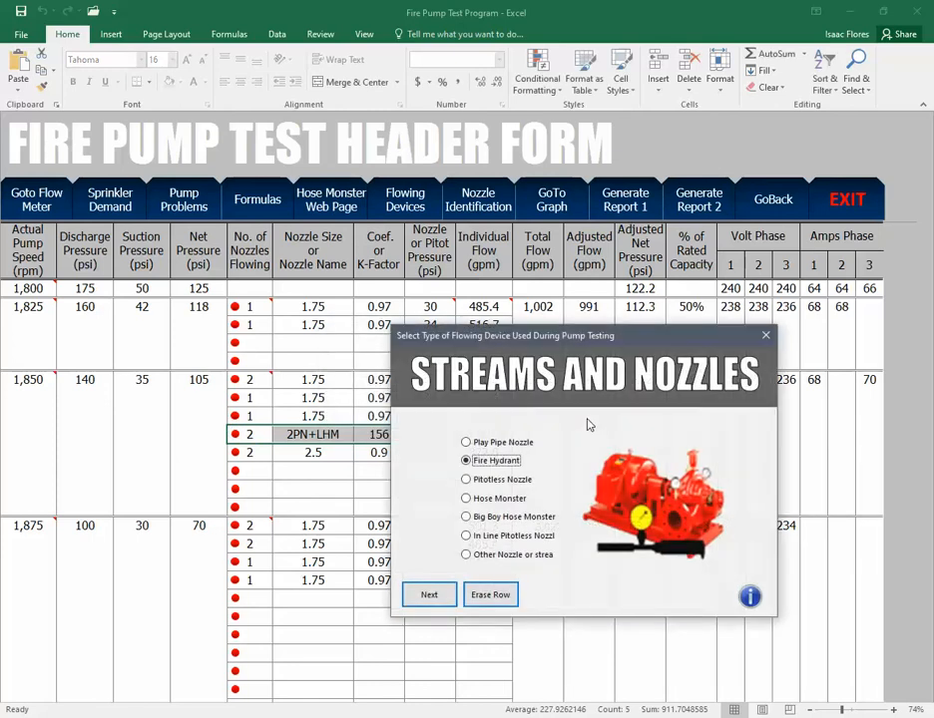
left_click(490, 597)
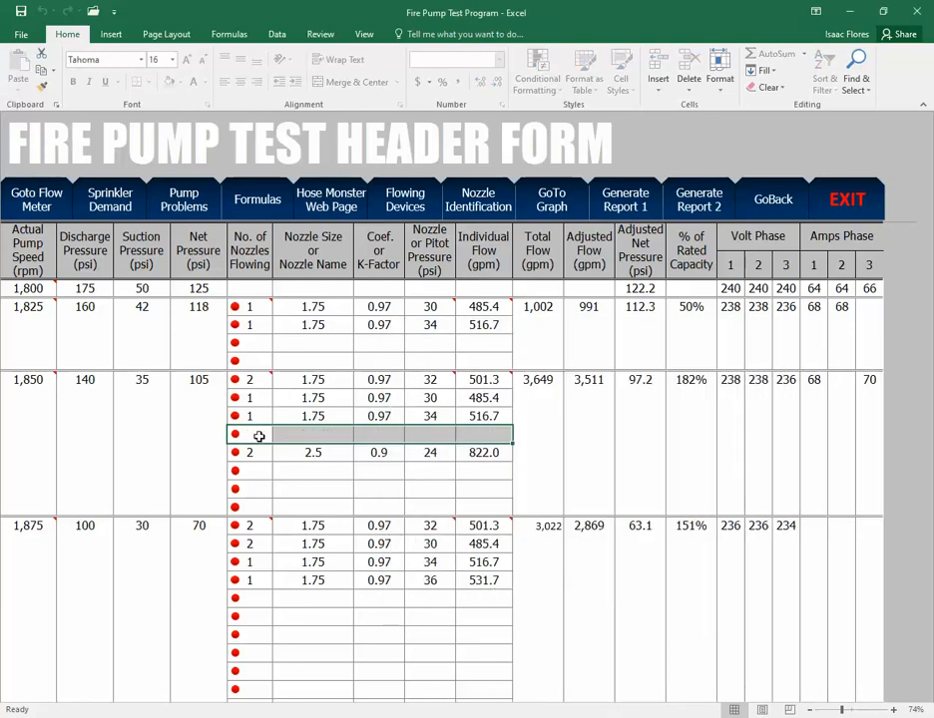
Open the other nozzle options for the fifth nozzle row at 1,850 rpm and clear that row's fire hydrant data
left_click(260, 453)
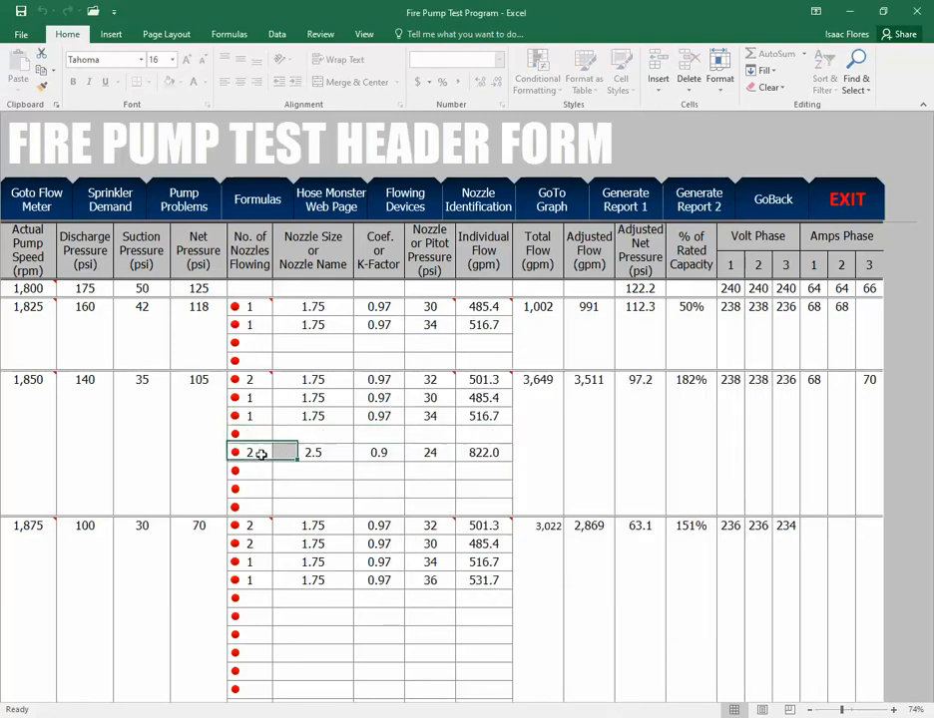
left_click(236, 454)
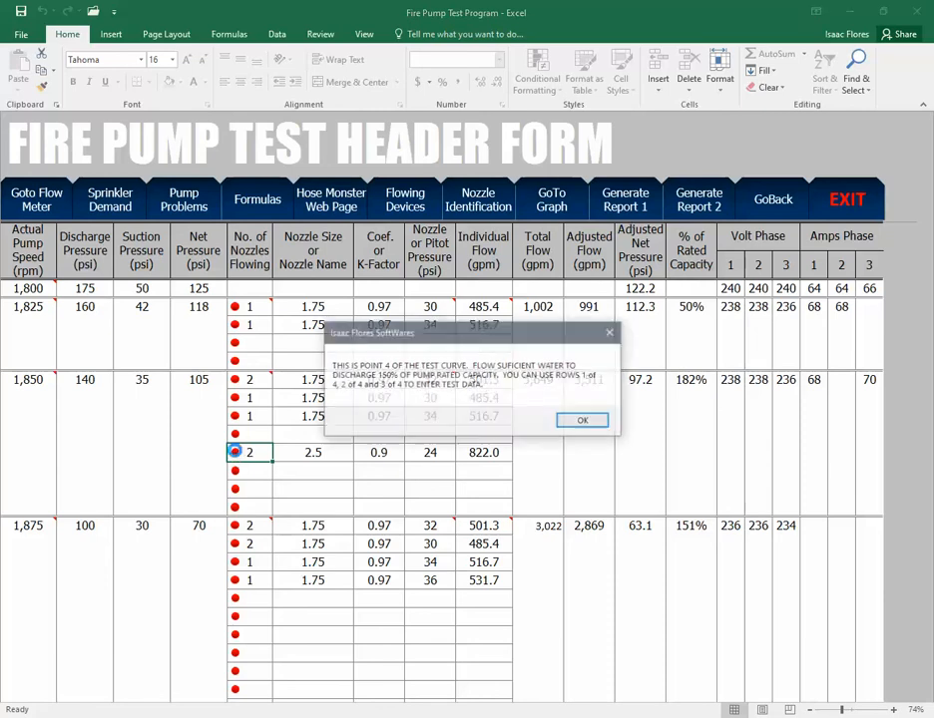
left_click(583, 422)
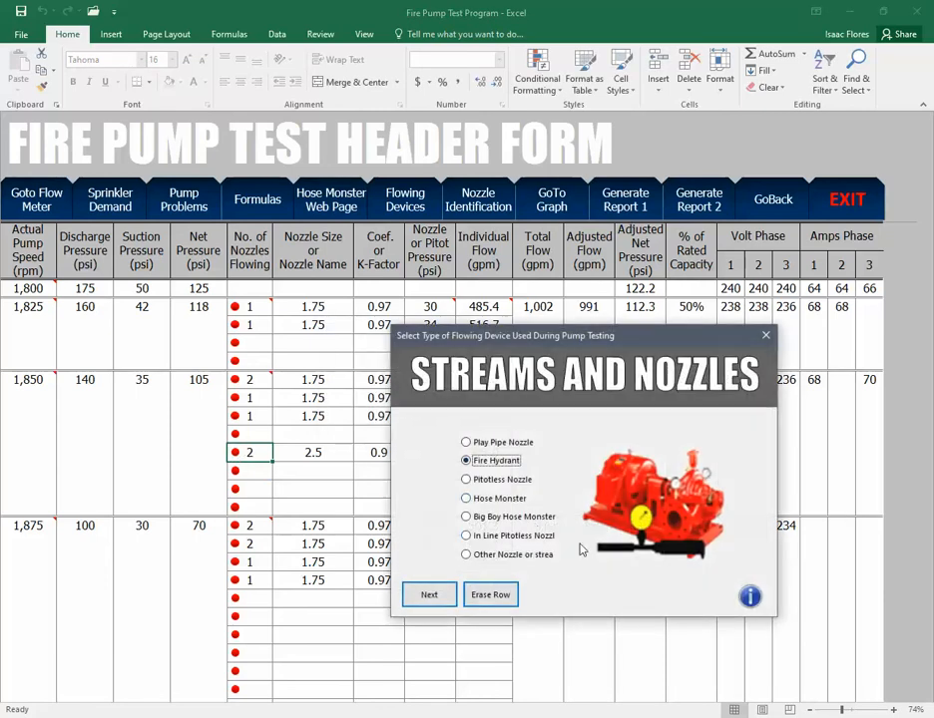
left_click(504, 556)
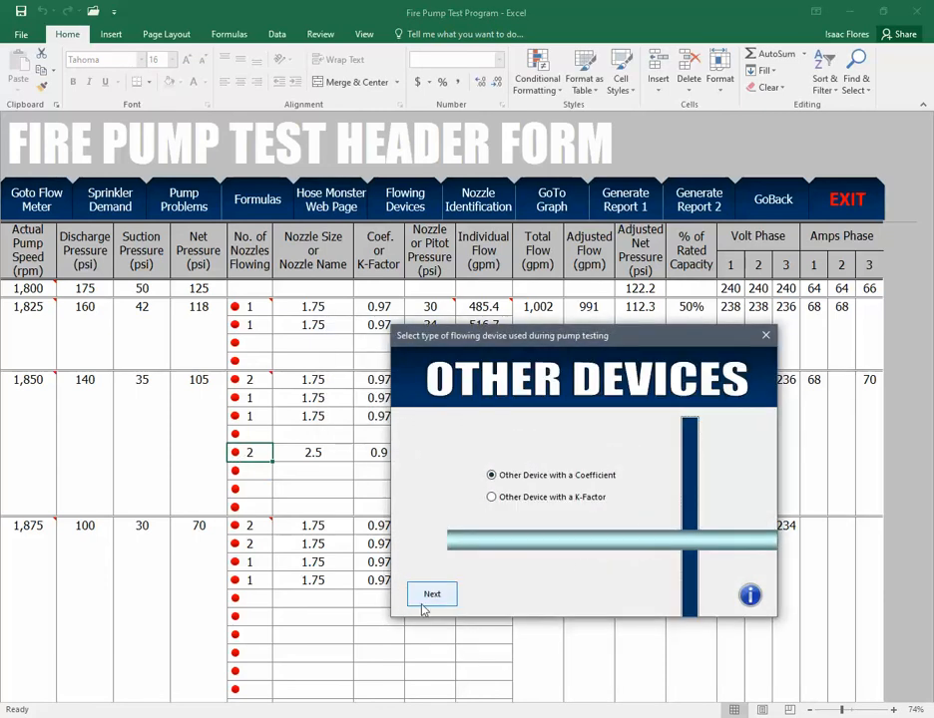
left_click(434, 597)
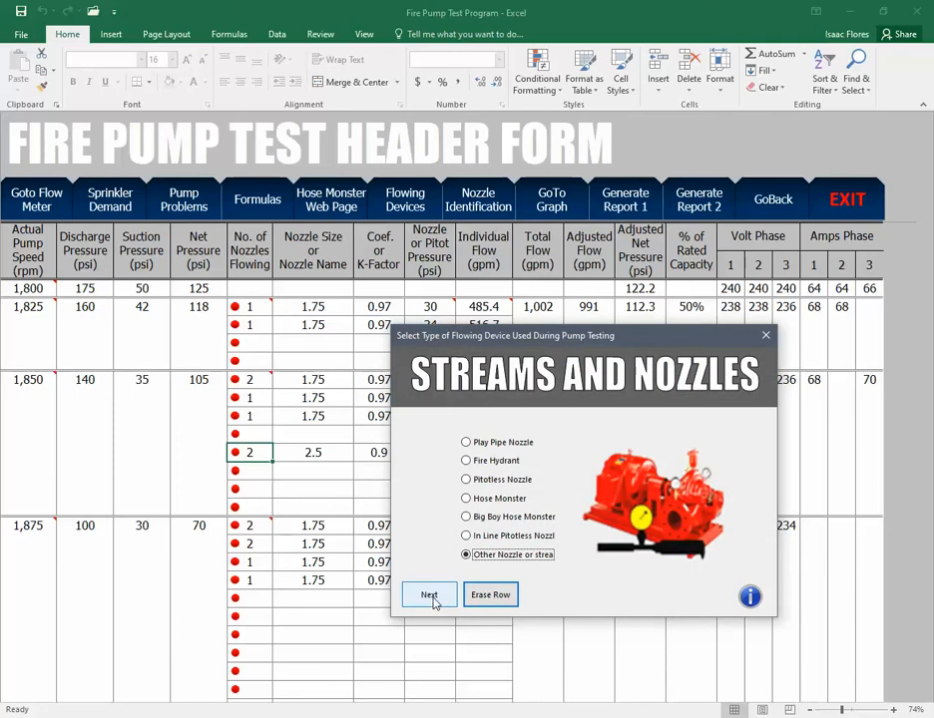
left_click(428, 598)
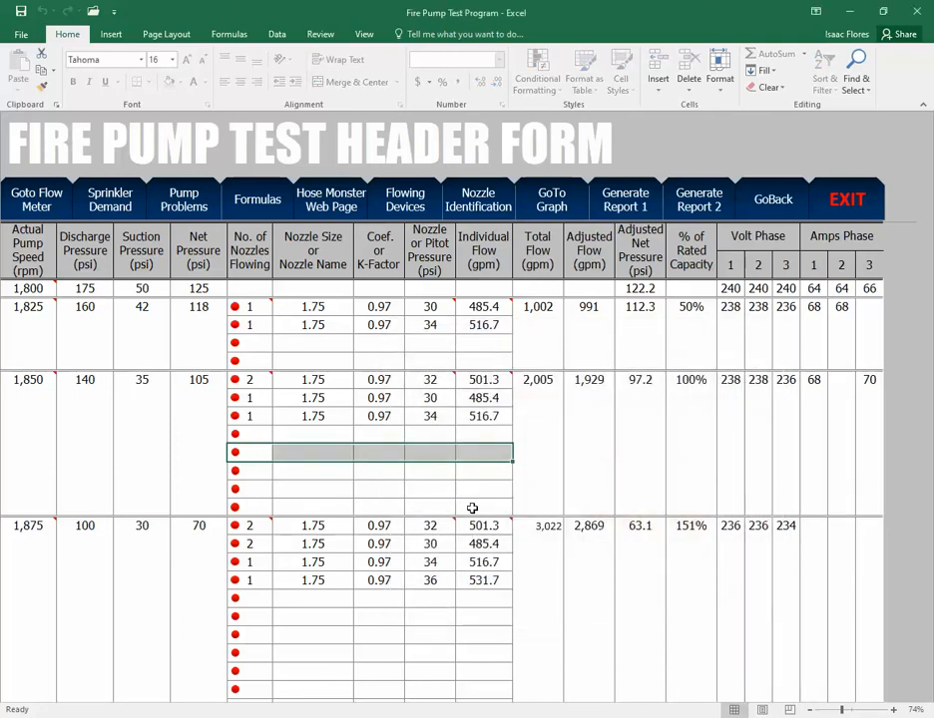
Check the performance graph, and import the sample test data for the 2,000 gpm at 100 psi Electric Fire Pump
left_click(553, 202)
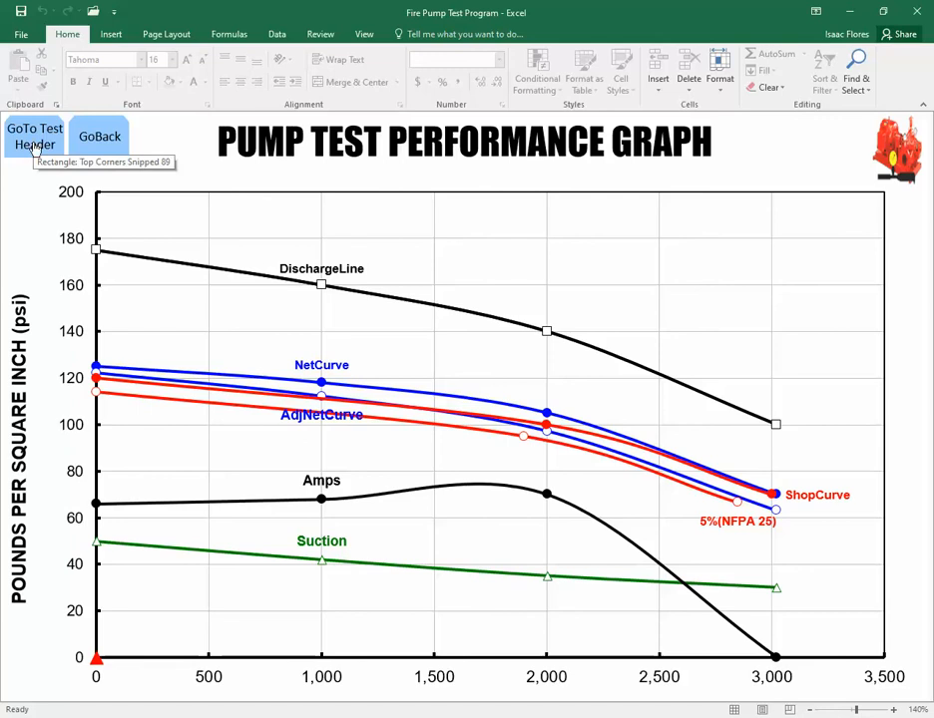
left_click(95, 136)
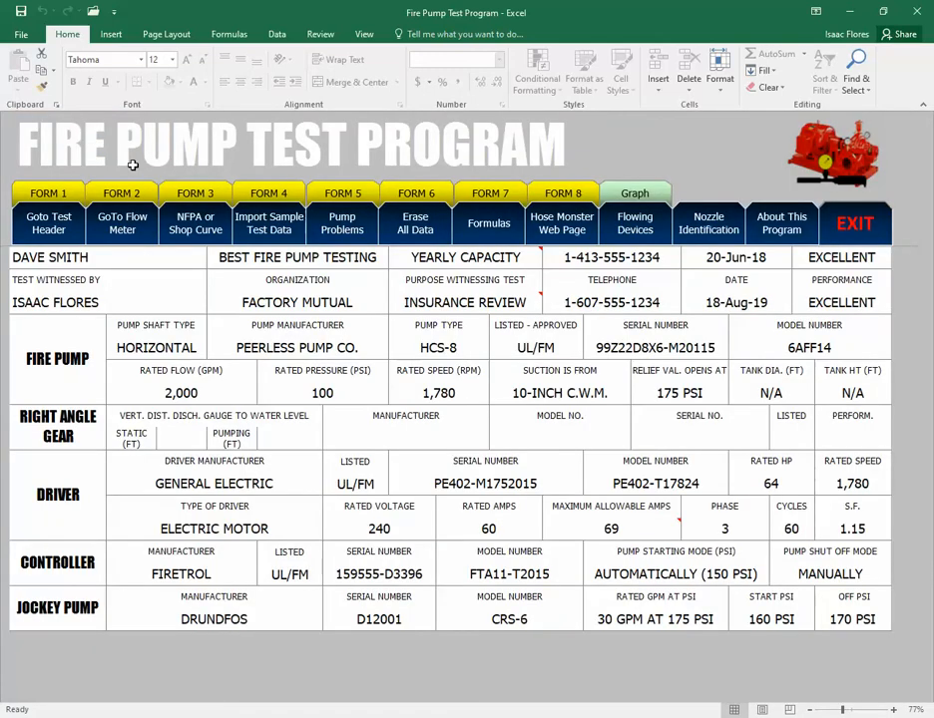
left_click(261, 221)
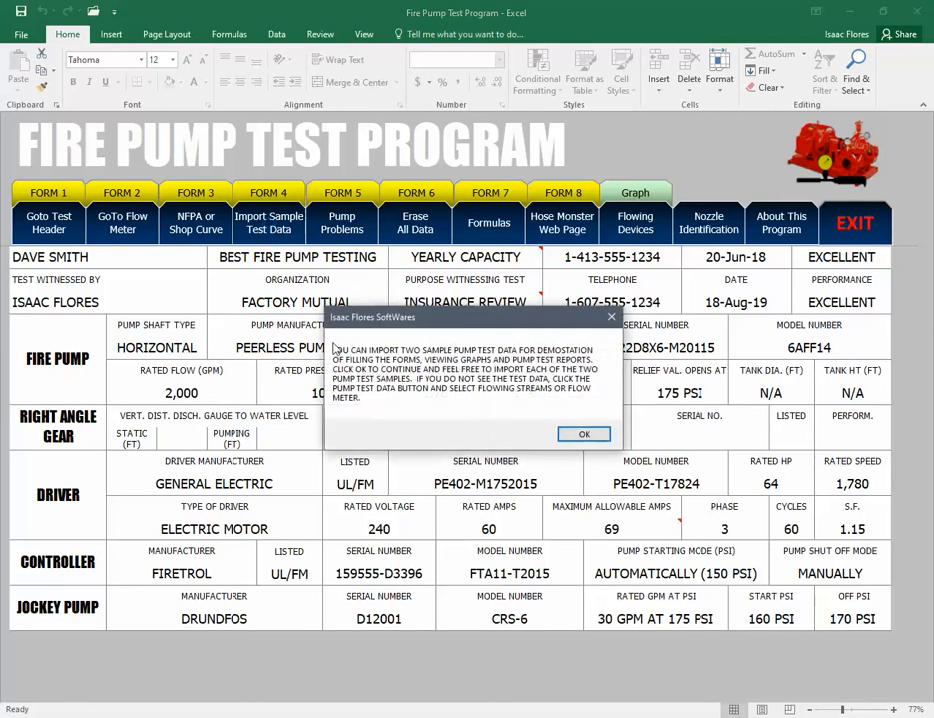
left_click(583, 436)
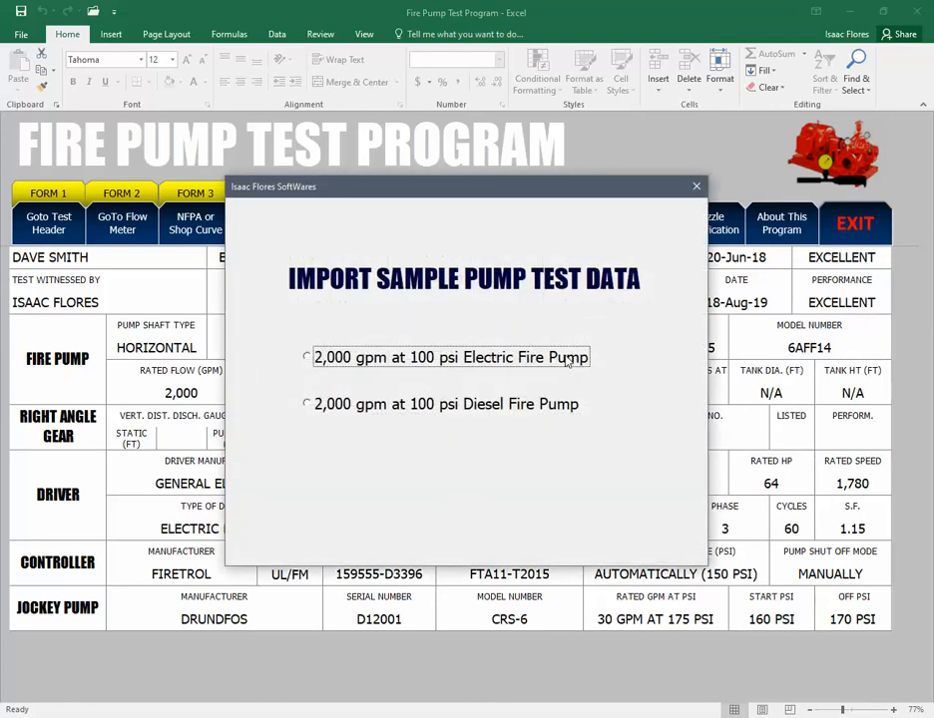
left_click(566, 359)
left_click(524, 421)
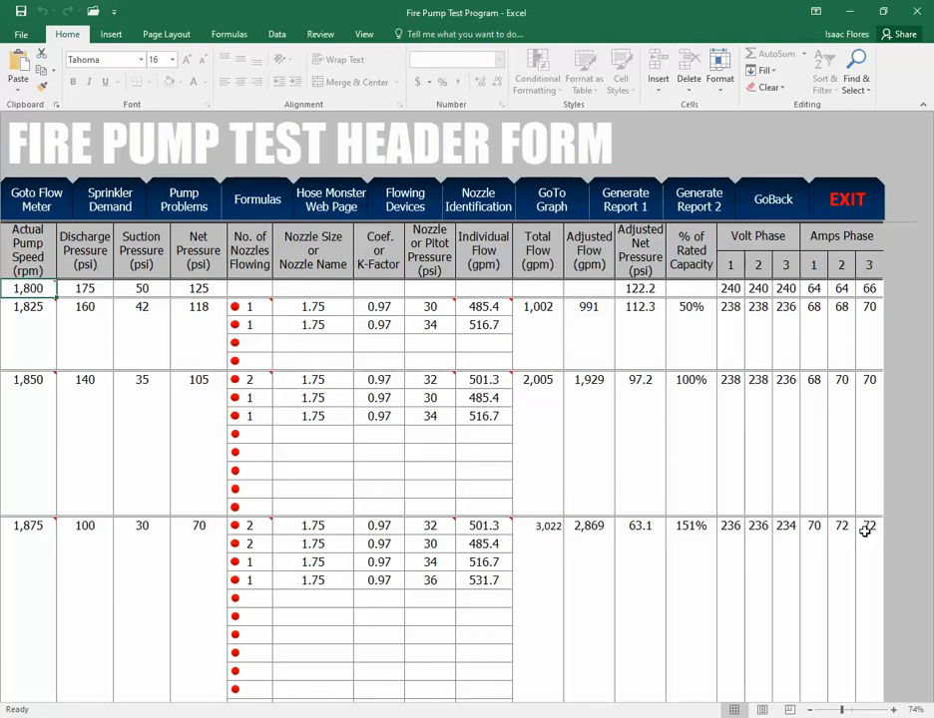
Open the performance graph of the imported sample data and compare the adjusted net curve with the 5% (NFPA 25) curve
left_click(552, 202)
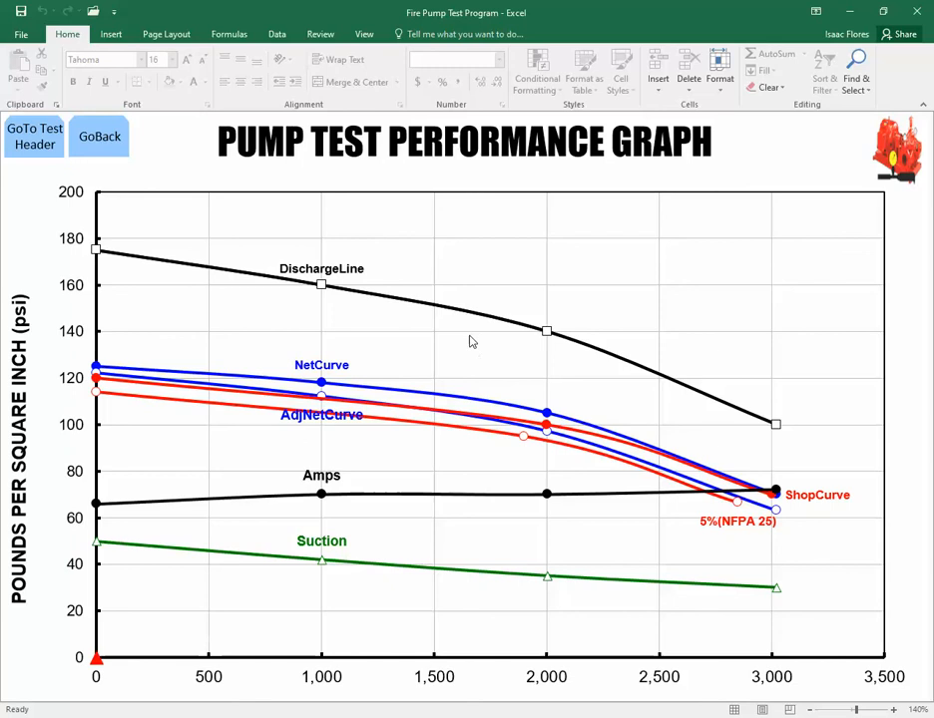
mouse_move(459, 400)
mouse_move(523, 440)
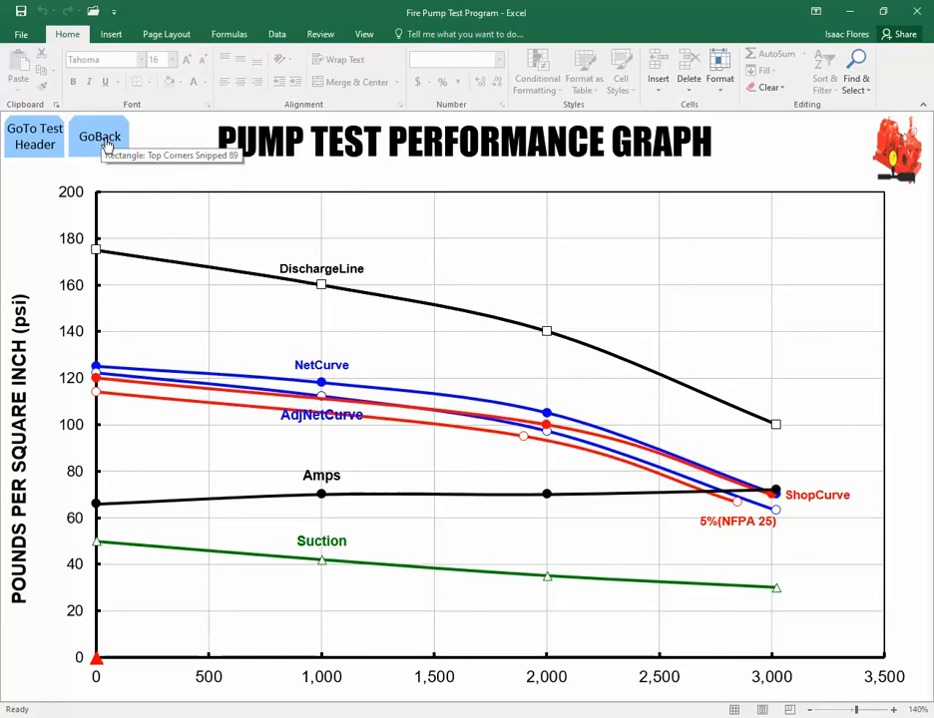
Return to the test header and open the sprinkler demand form, entering Sprinkler 1 as 1000 gpm at 145 psi
left_click(35, 140)
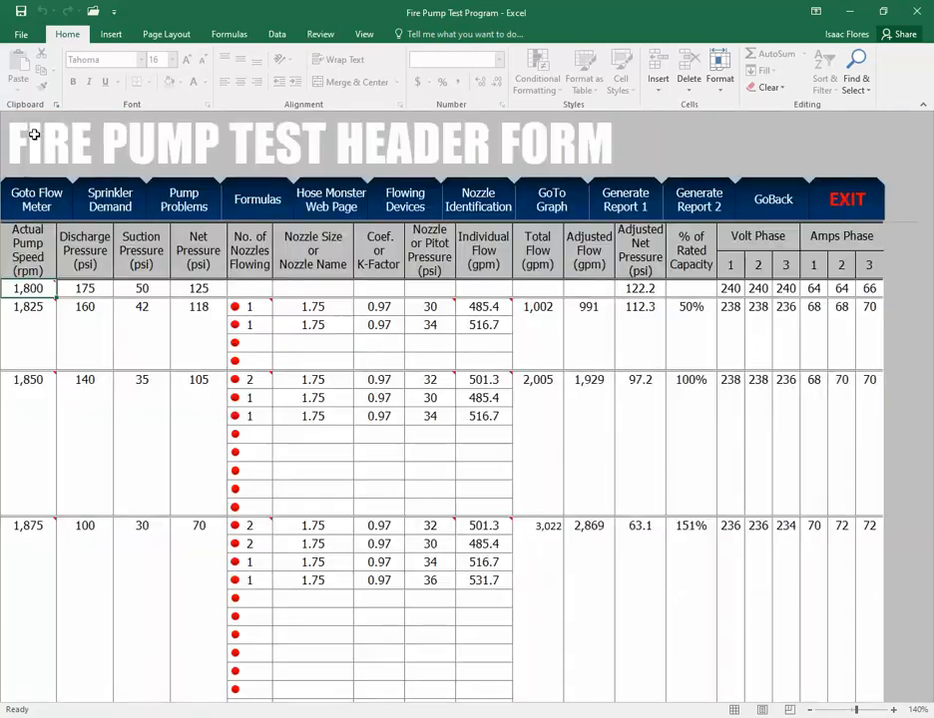
left_click(104, 202)
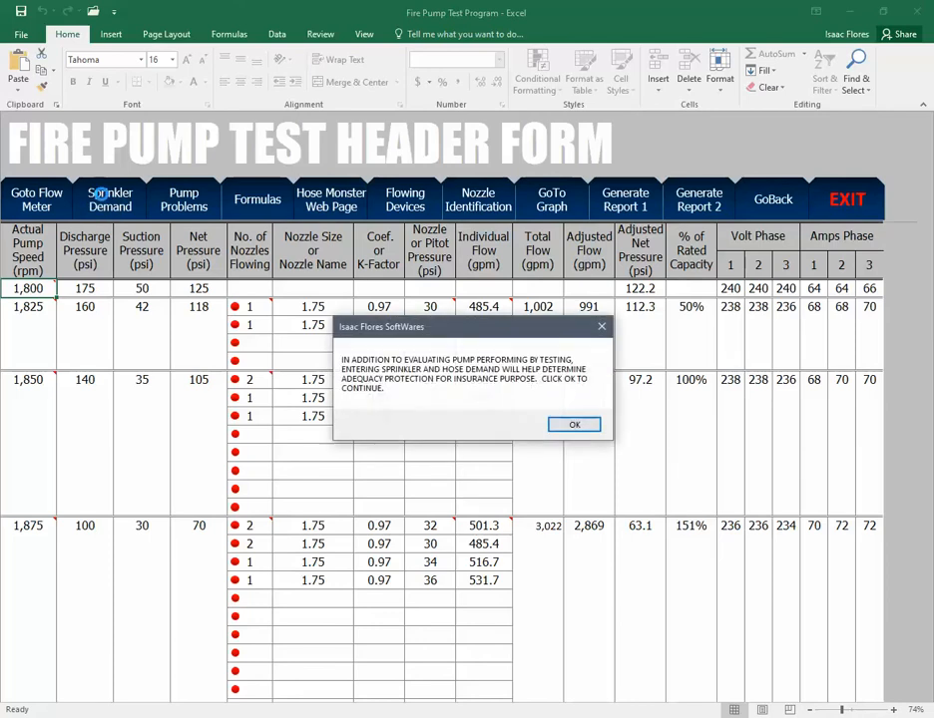
left_click(588, 434)
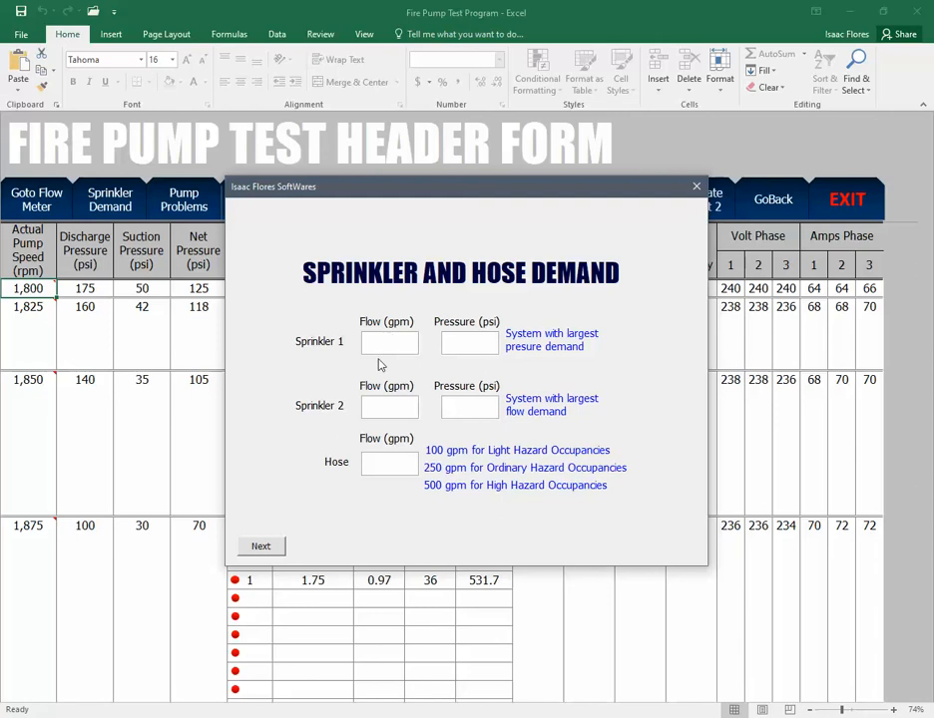
type("000")
left_click(478, 347)
type("1")
Enter Sprinkler 2 as 2500 gpm at 95 psi and the hose demand as 500 gpm, and submit the demand form
left_click(384, 409)
type("2")
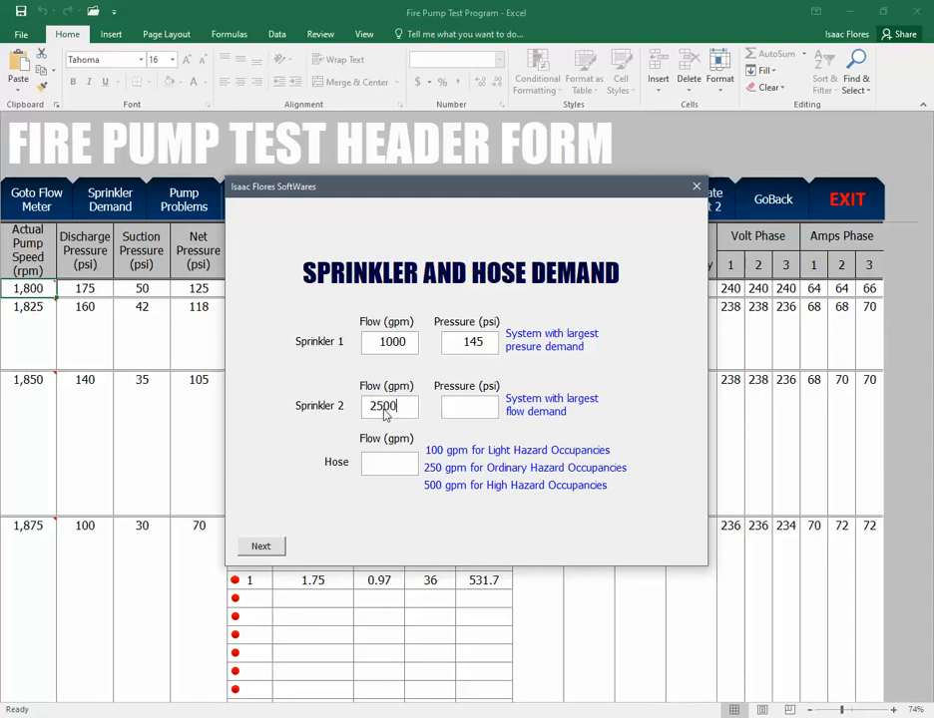
left_click(468, 407)
type("95")
left_click(377, 476)
type("500")
left_click(261, 548)
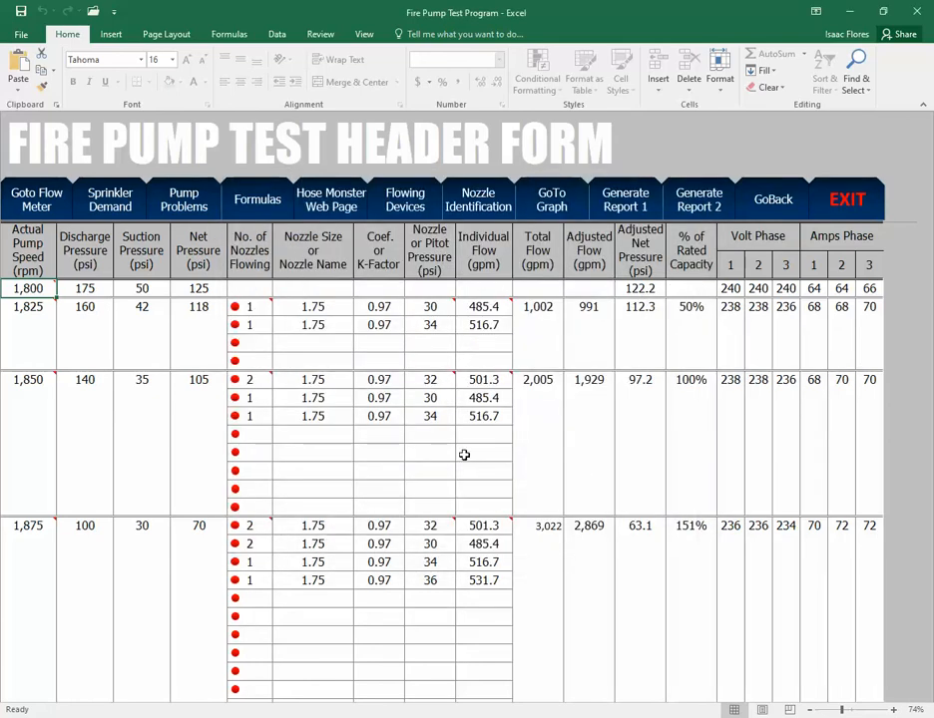
Open the performance graph and compare the AS1 and AS2 sprinkler demand points with the hose line
left_click(552, 202)
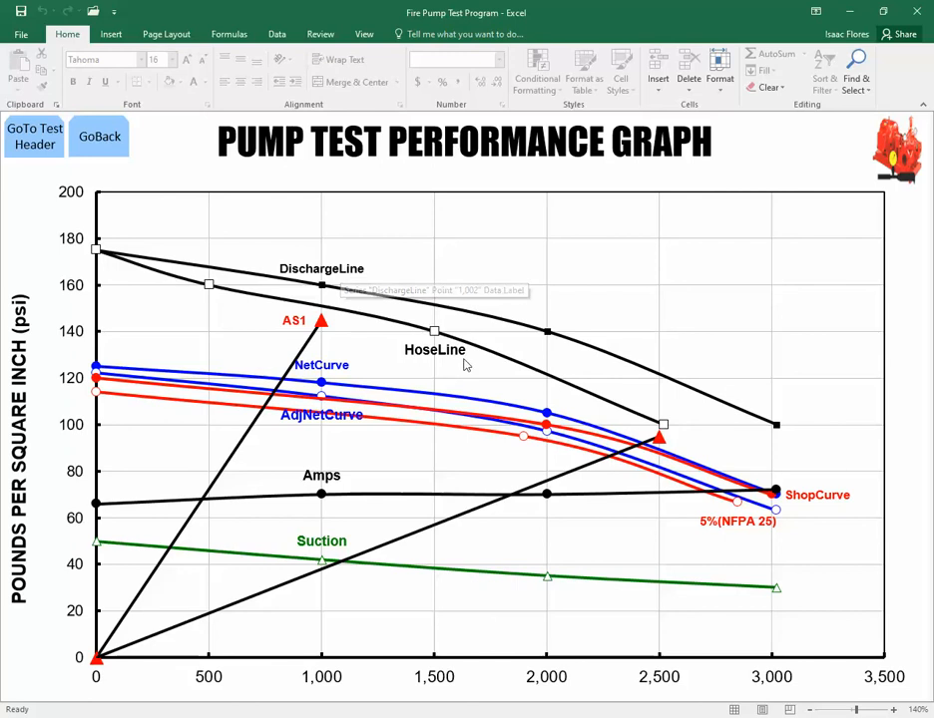
mouse_move(433, 342)
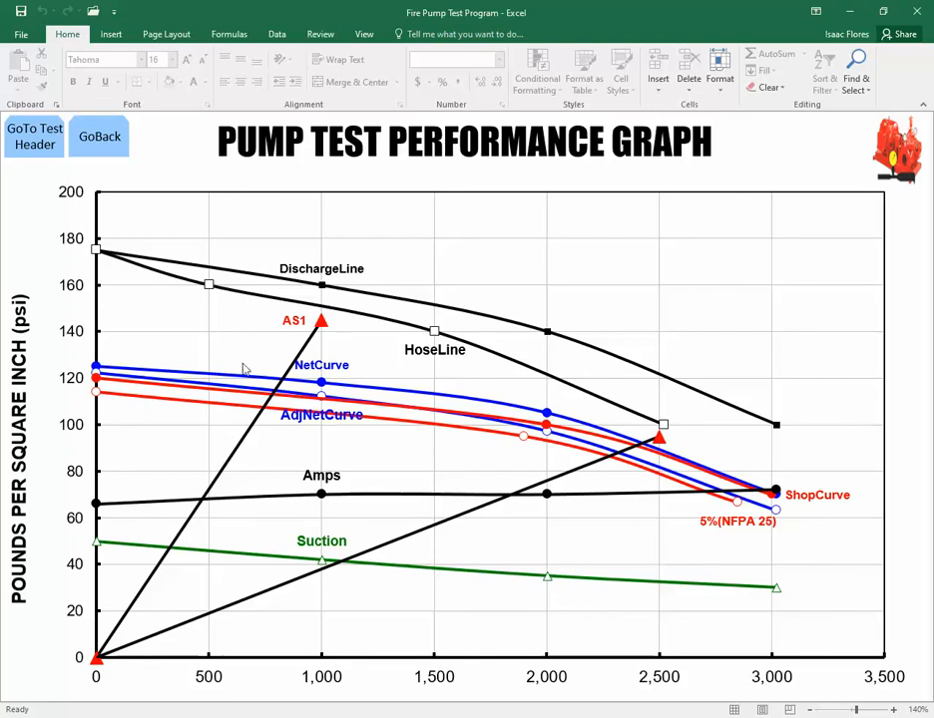
mouse_move(321, 322)
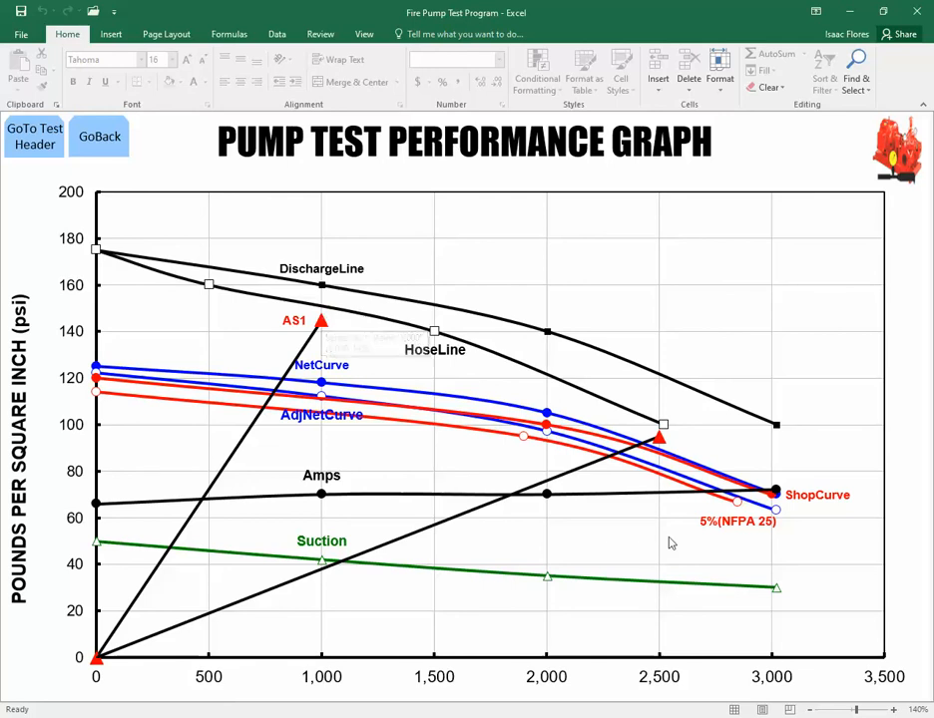
mouse_move(658, 436)
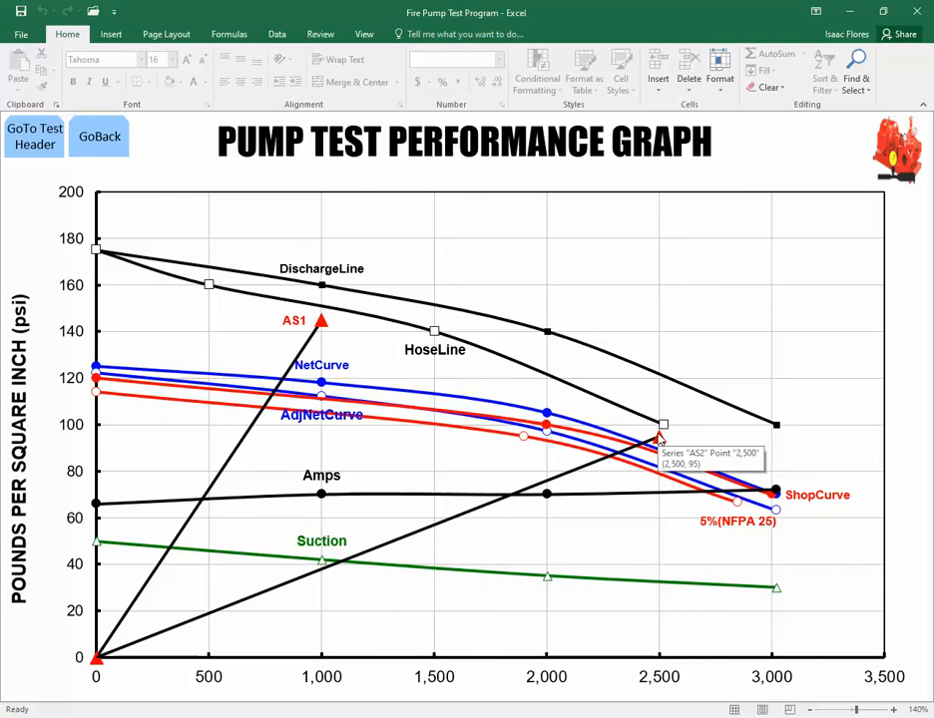
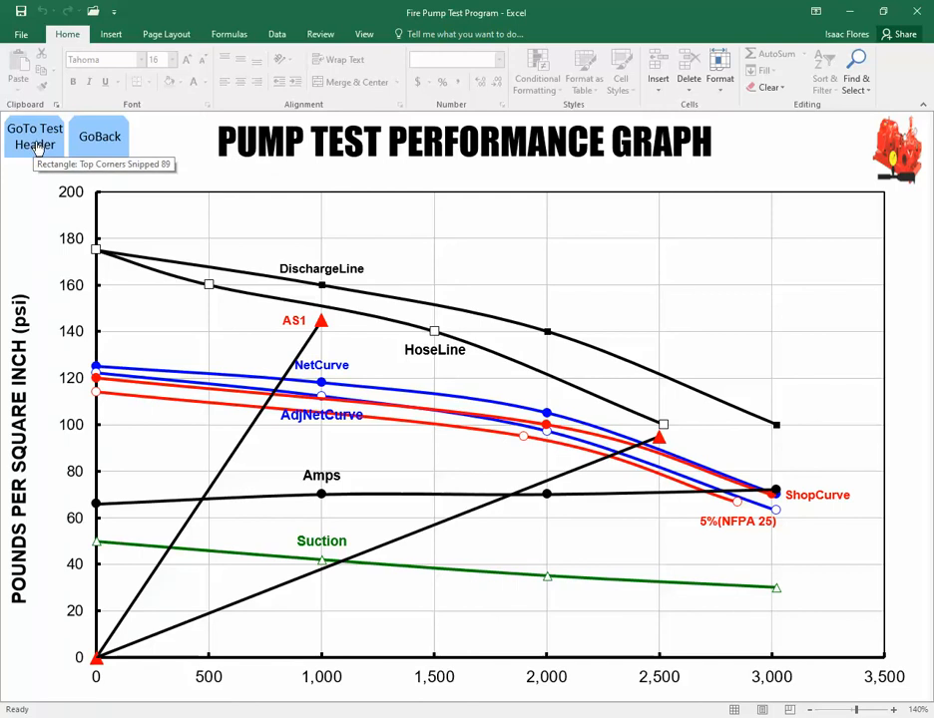
Return to the test header and generate Report 1, dismissing its introductory message
left_click(35, 144)
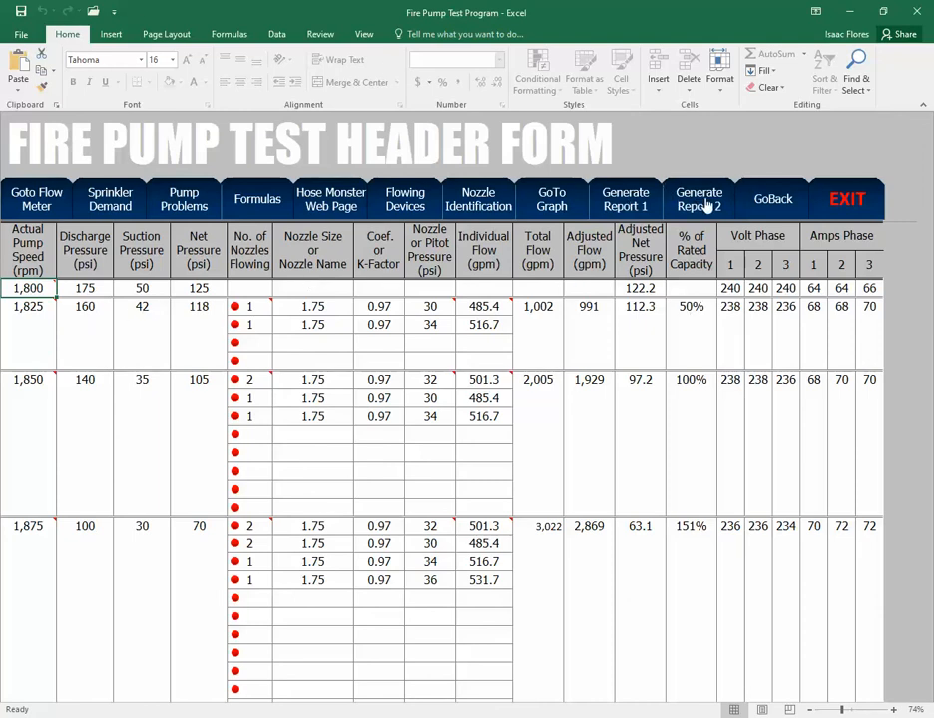
left_click(632, 209)
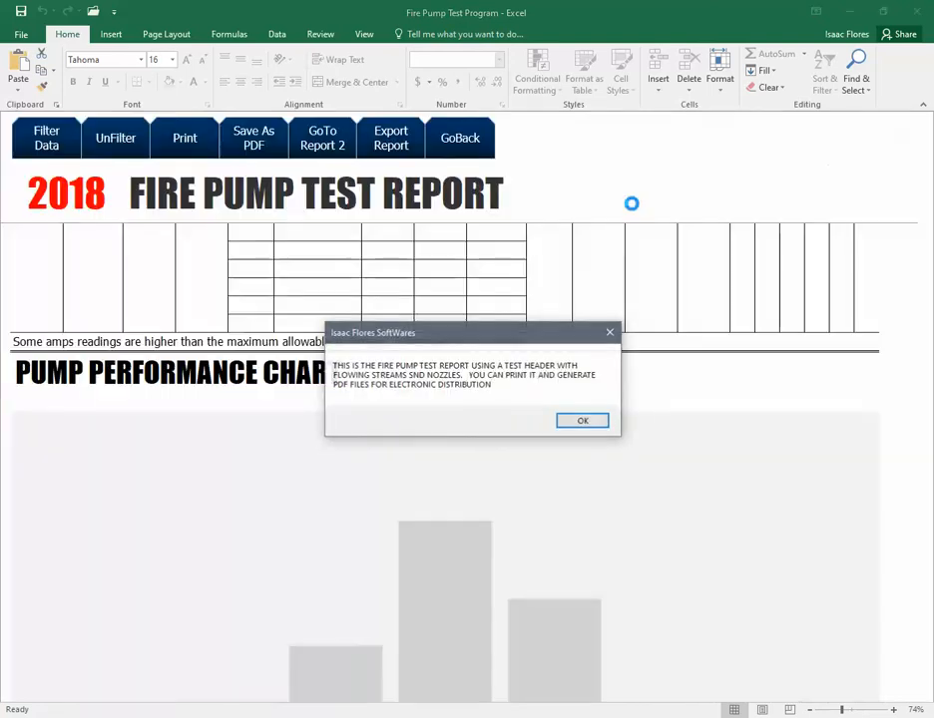
left_click(584, 420)
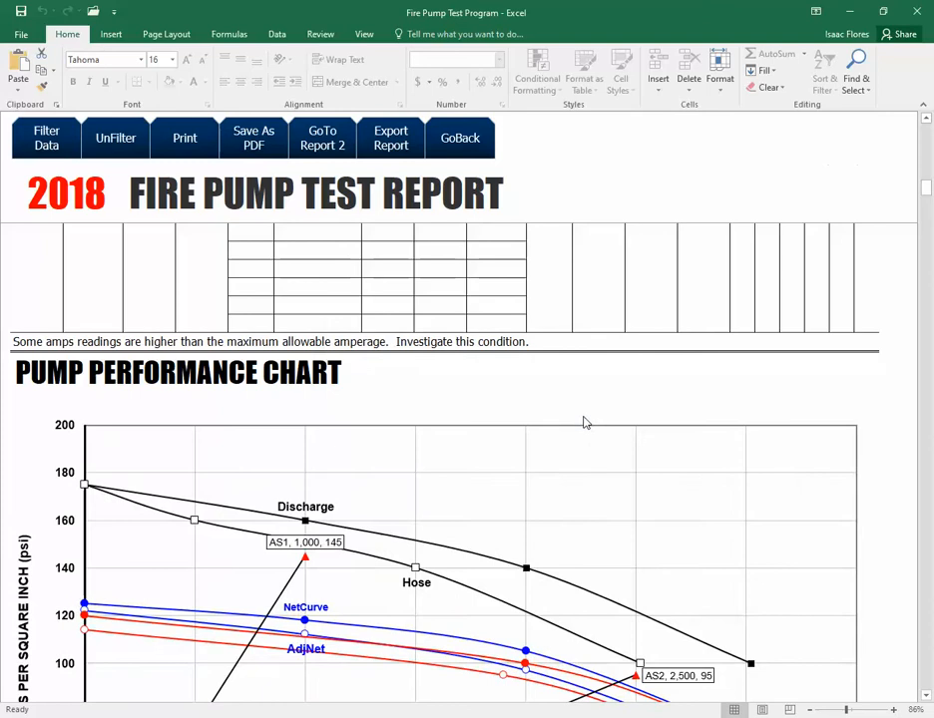
Review the full fire pump test report from the customer information through the name plate and test header data to the performance chart
scroll(375, 216, "up", 5)
scroll(368, 211, "up", 15)
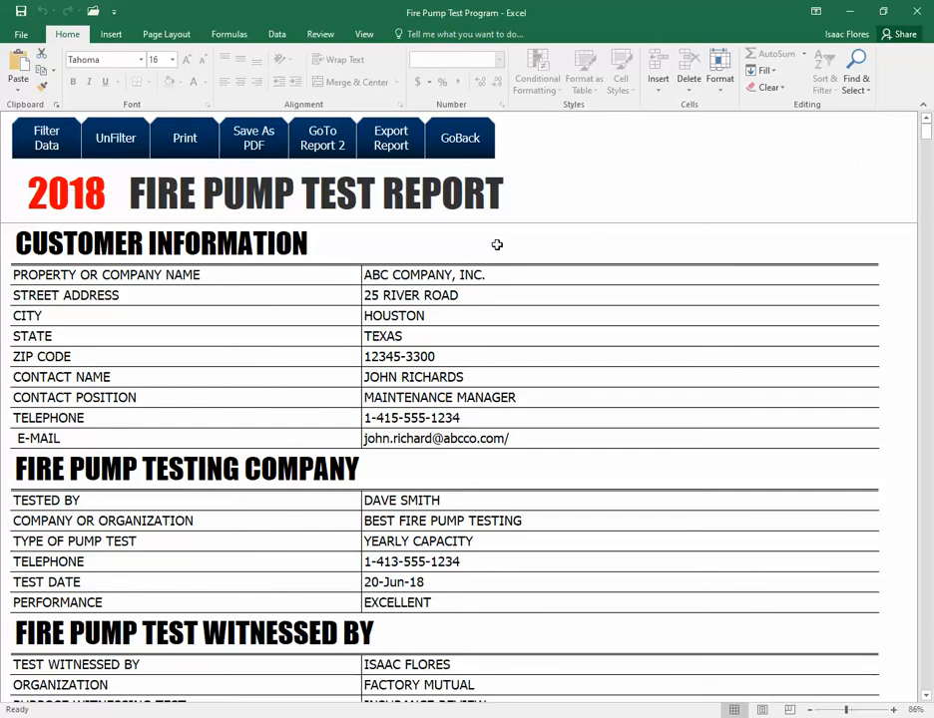
scroll(258, 180, "down", 6)
scroll(244, 190, "up", 6)
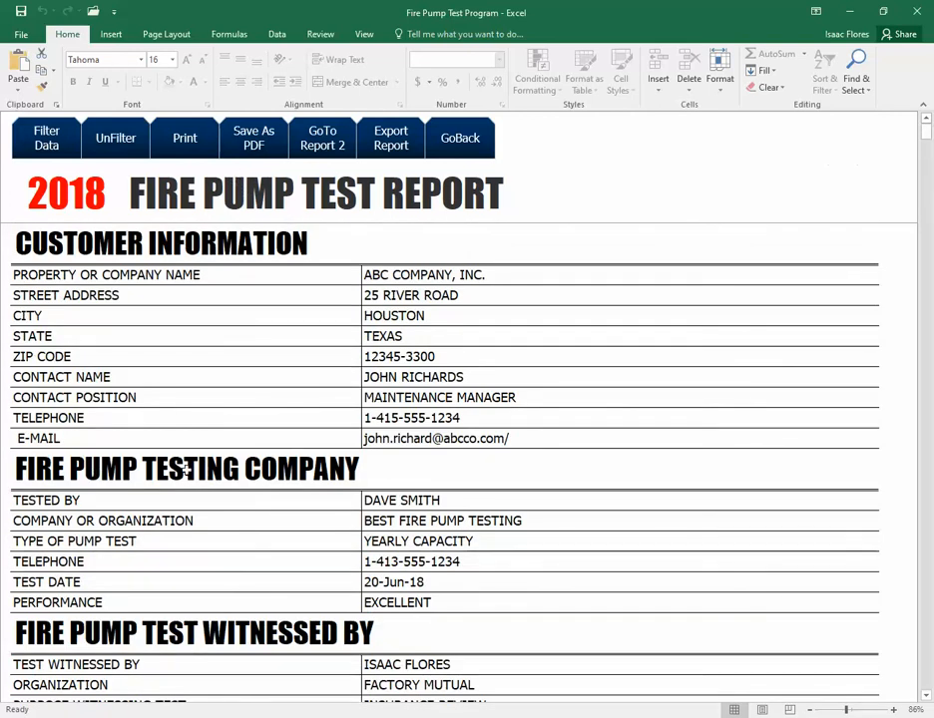
scroll(186, 470, "down", 4)
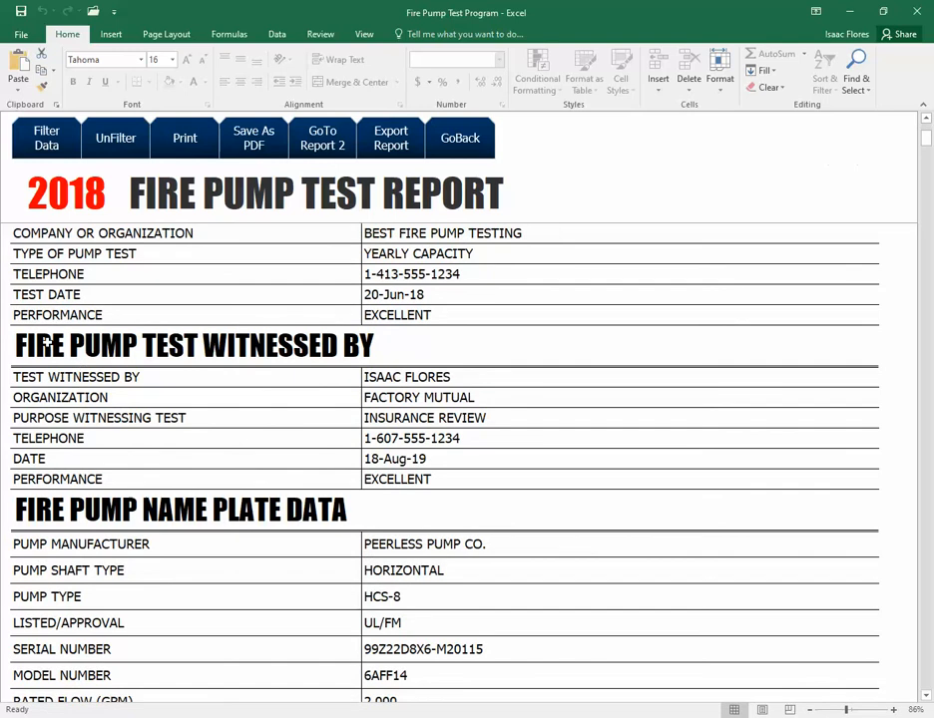
scroll(242, 368, "down", 3)
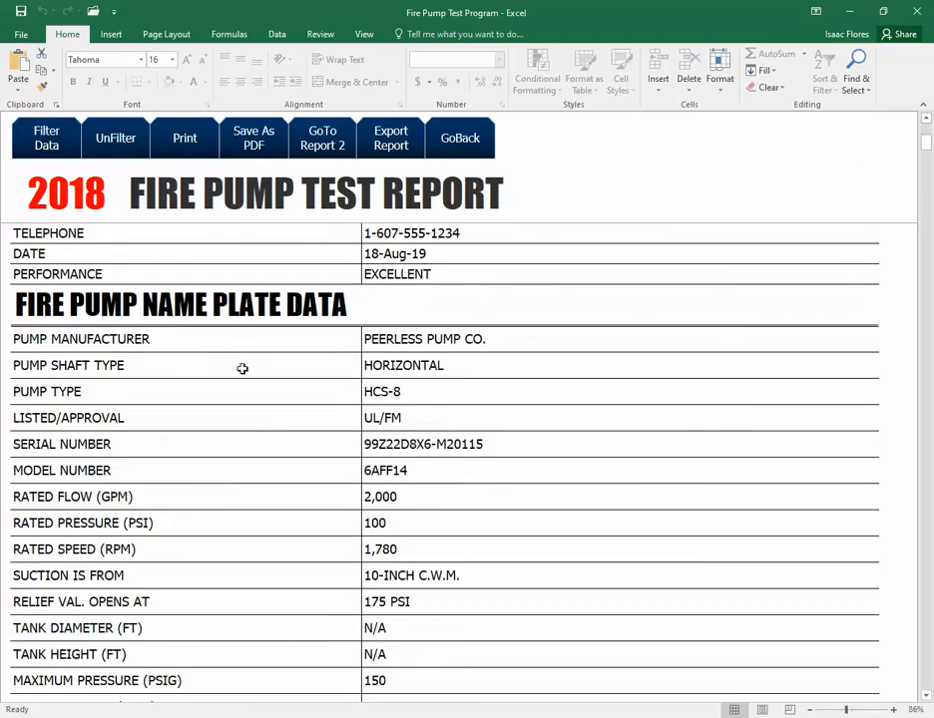
scroll(317, 317, "down", 6)
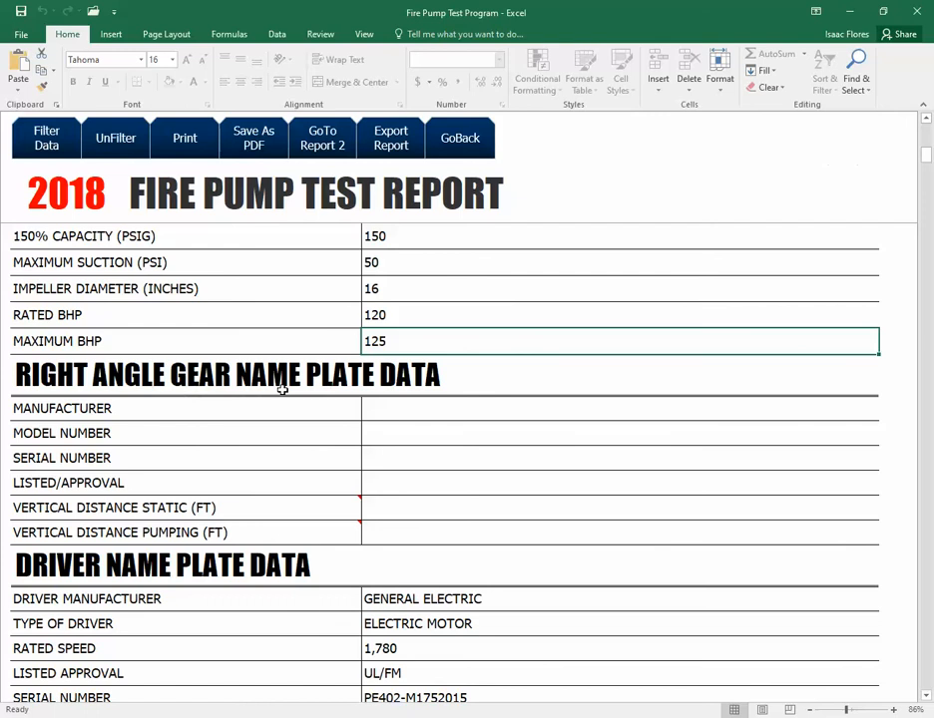
scroll(300, 379, "down", 3)
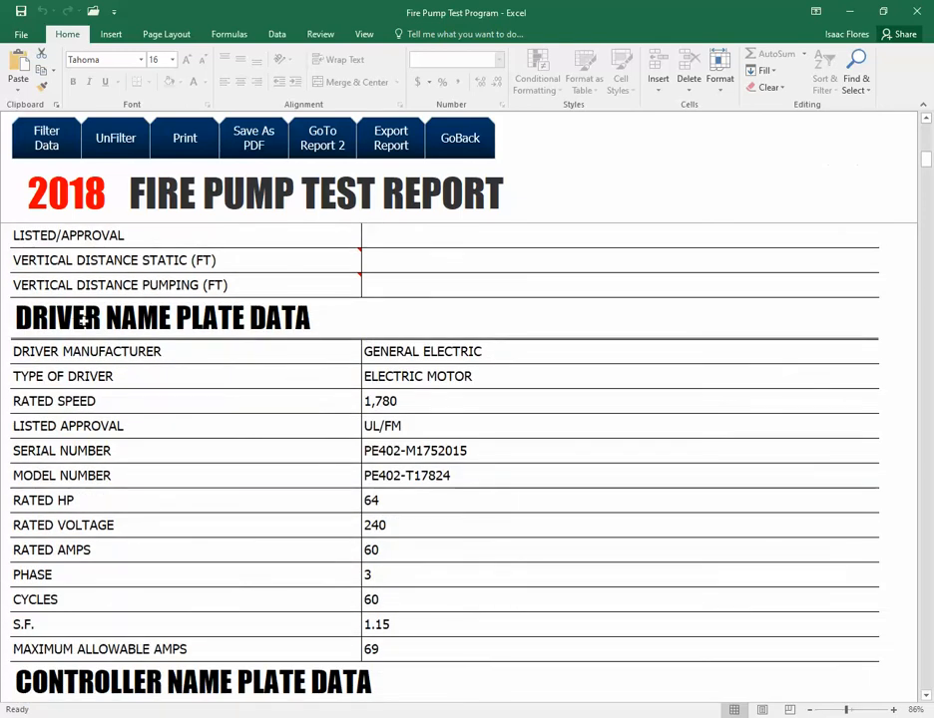
scroll(353, 344, "down", 4)
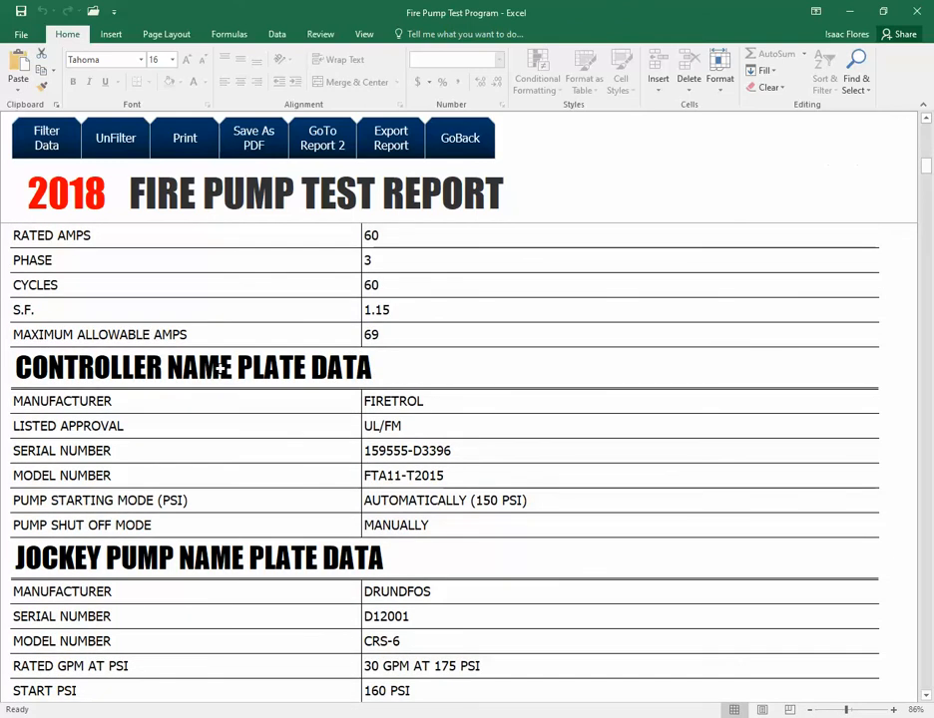
scroll(226, 366, "down", 3)
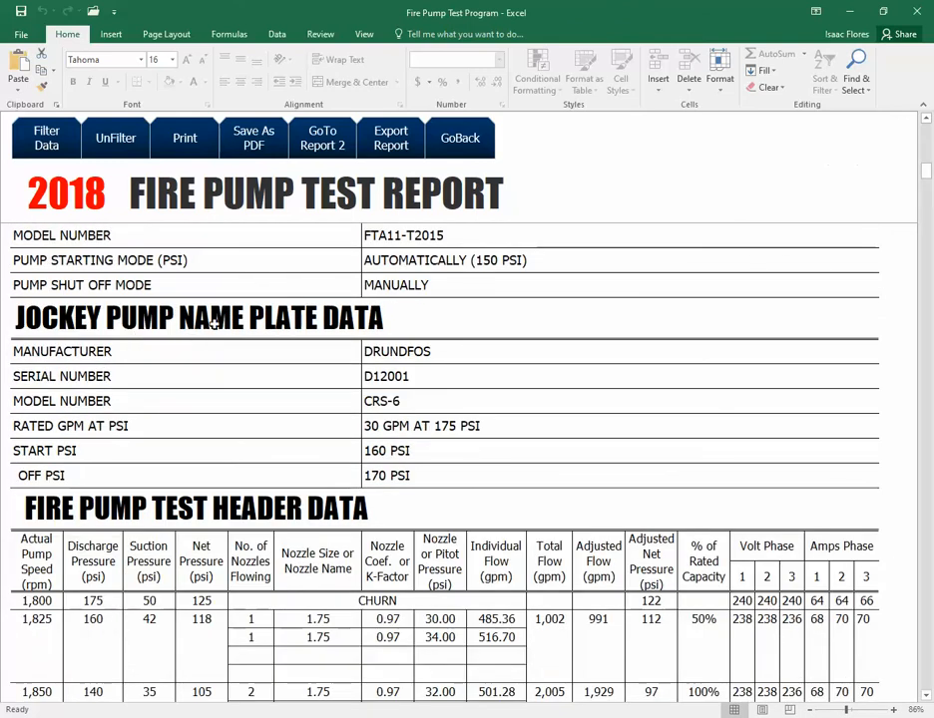
scroll(437, 352, "down", 3)
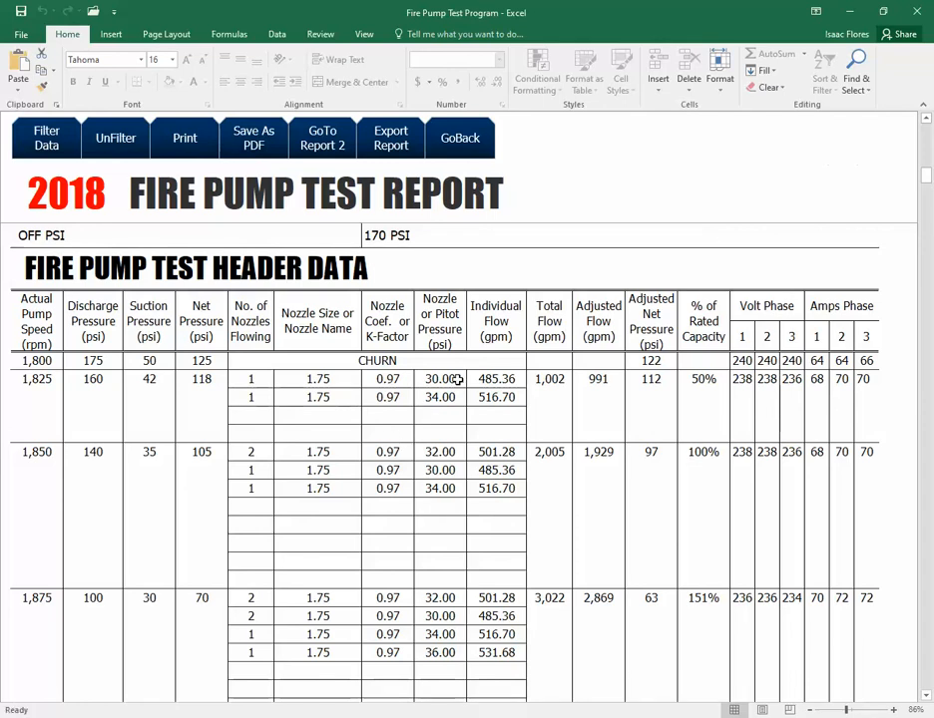
scroll(459, 379, "down", 6)
scroll(459, 384, "down", 6)
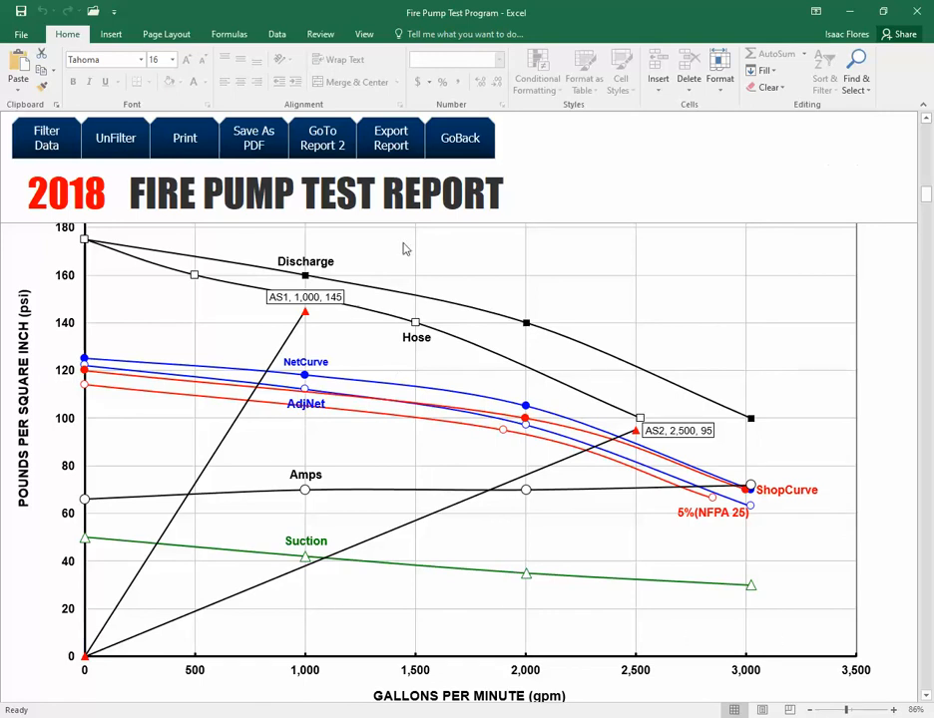
Preview all six printed pages of the full fire pump test report and close the preview
left_click(184, 137)
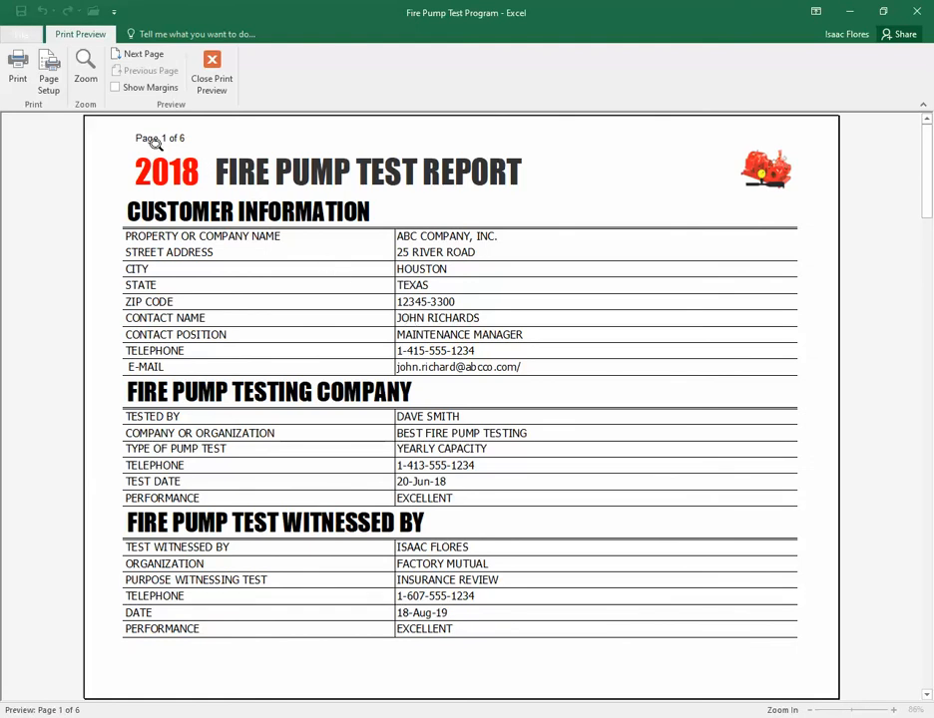
left_click(140, 56)
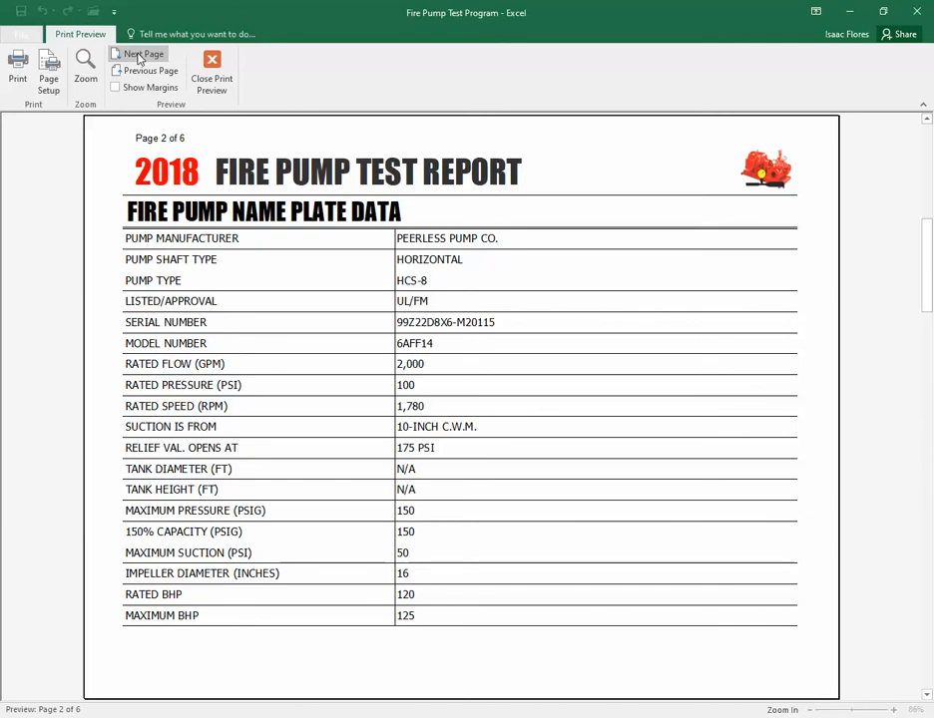
left_click(139, 56)
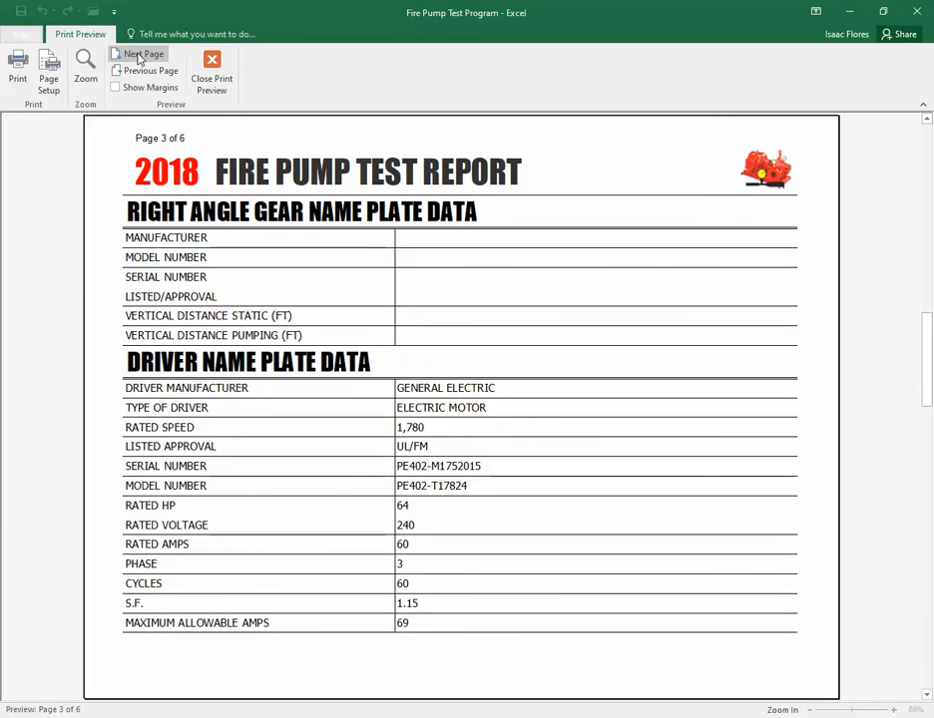
left_click(140, 56)
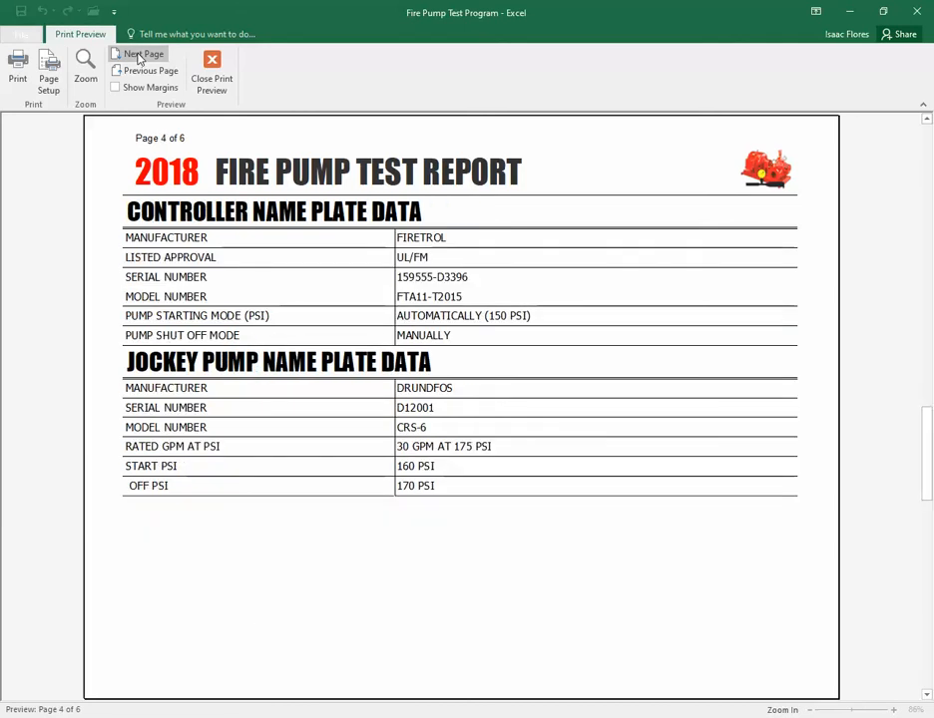
left_click(139, 55)
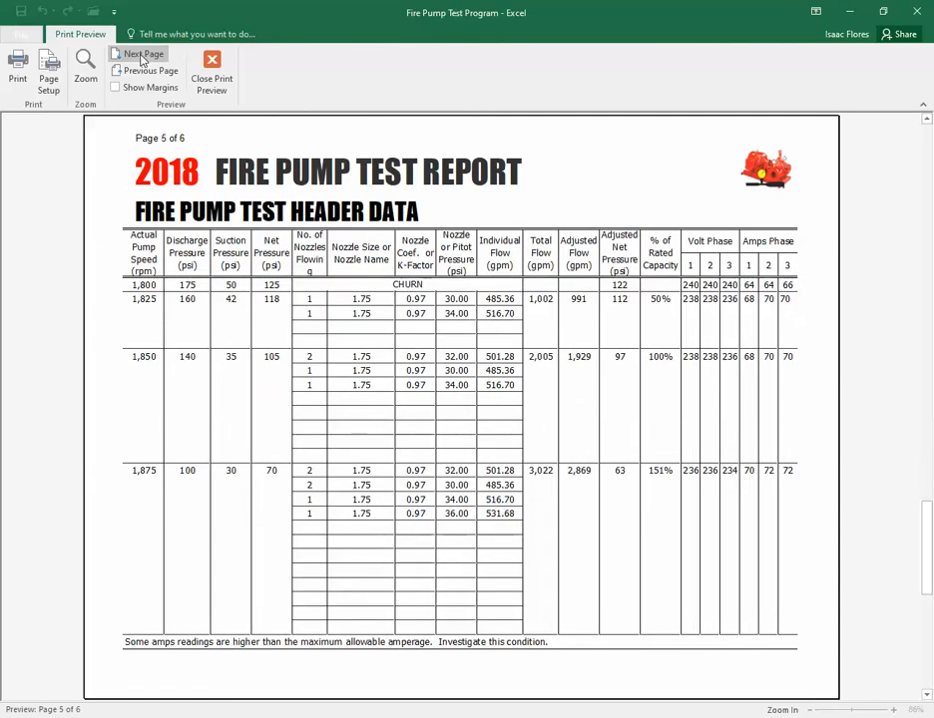
left_click(140, 56)
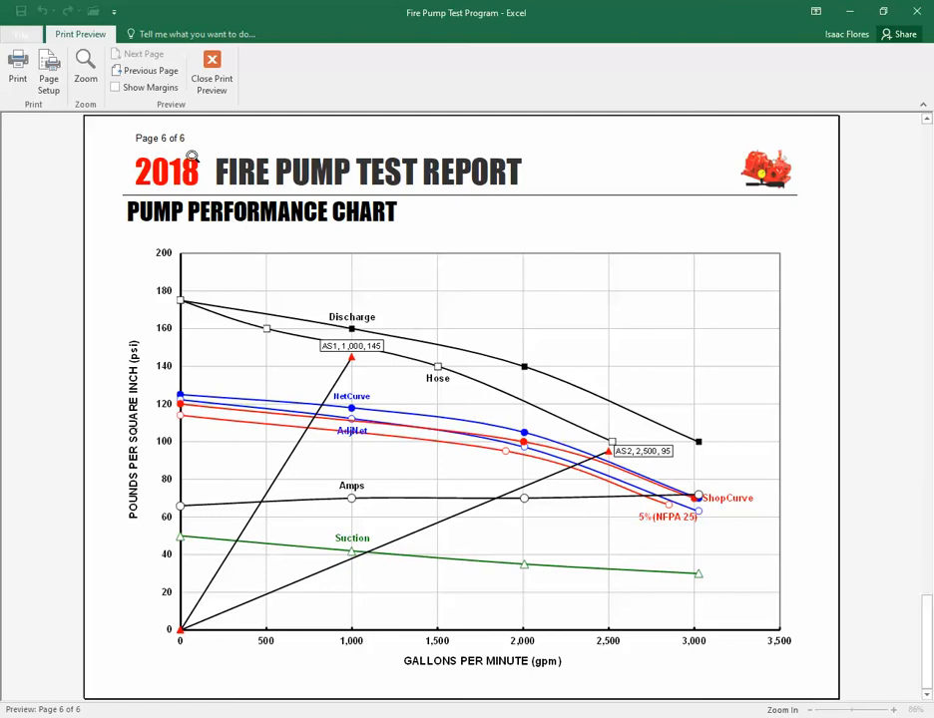
left_click(214, 78)
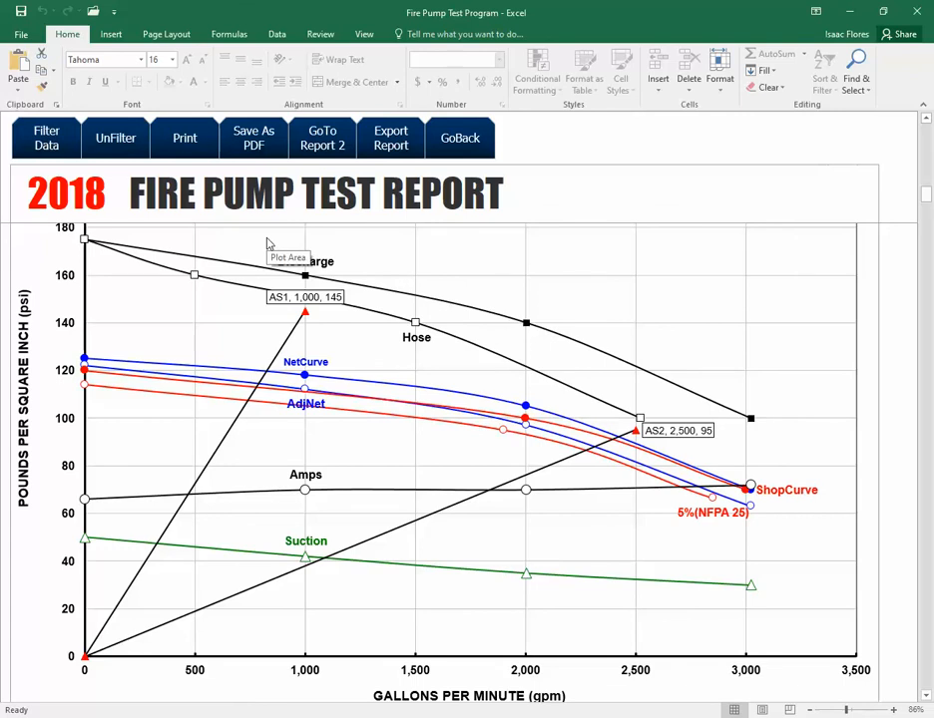
Go to the brief fire pump test report (Report 2) and preview its three printed pages
left_click(327, 155)
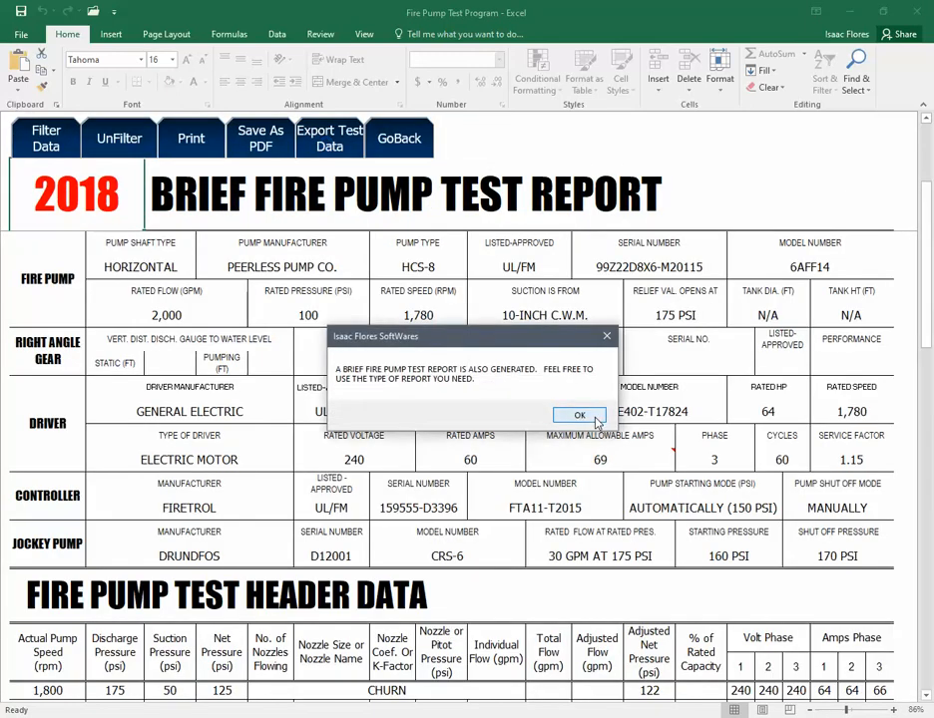
left_click(579, 415)
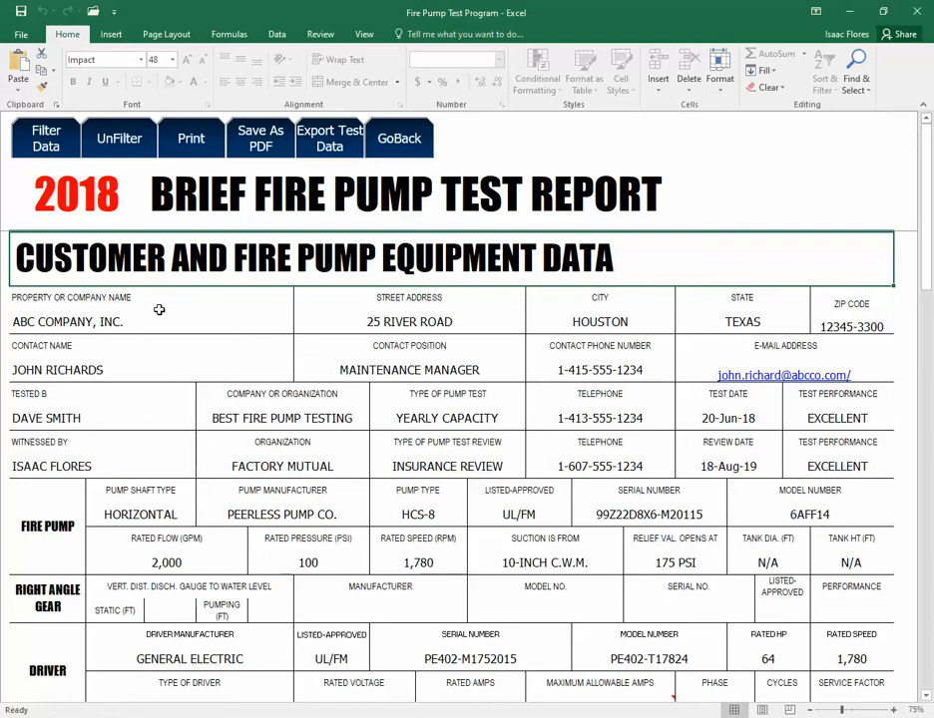
left_click(190, 138)
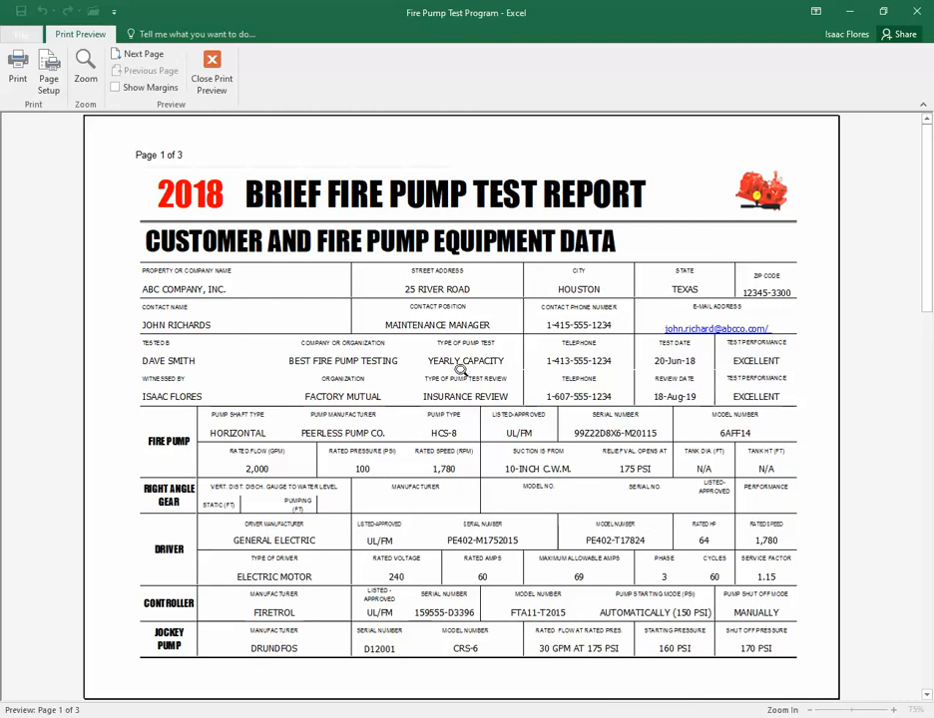
left_click(145, 55)
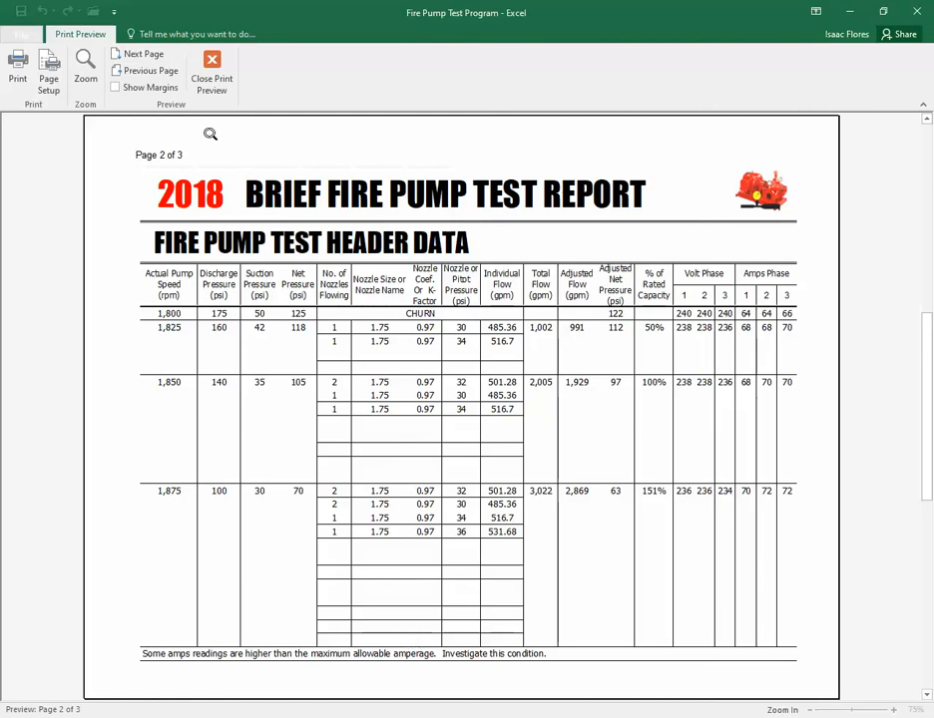
left_click(142, 56)
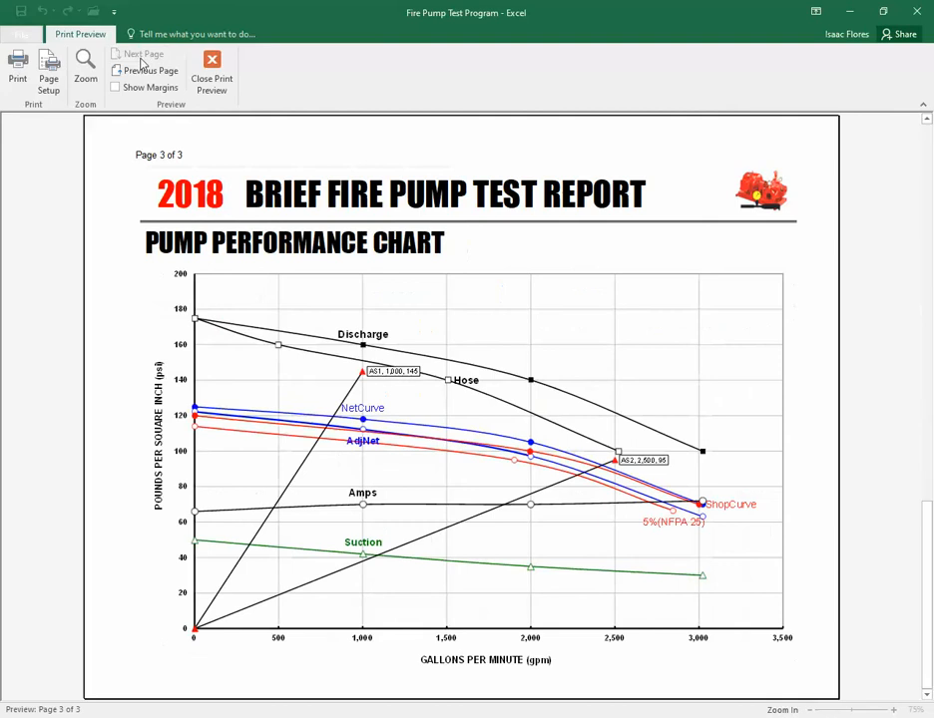
Close the print preview and filter the brief report to hide the empty nozzle rows in the test header data
left_click(213, 85)
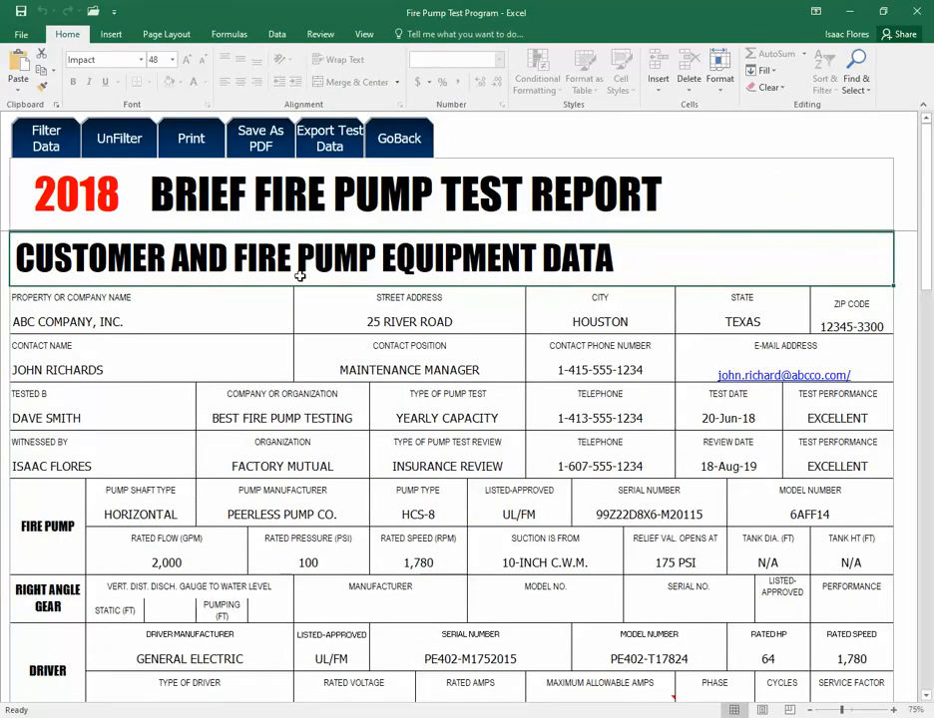
scroll(329, 334, "down", 10)
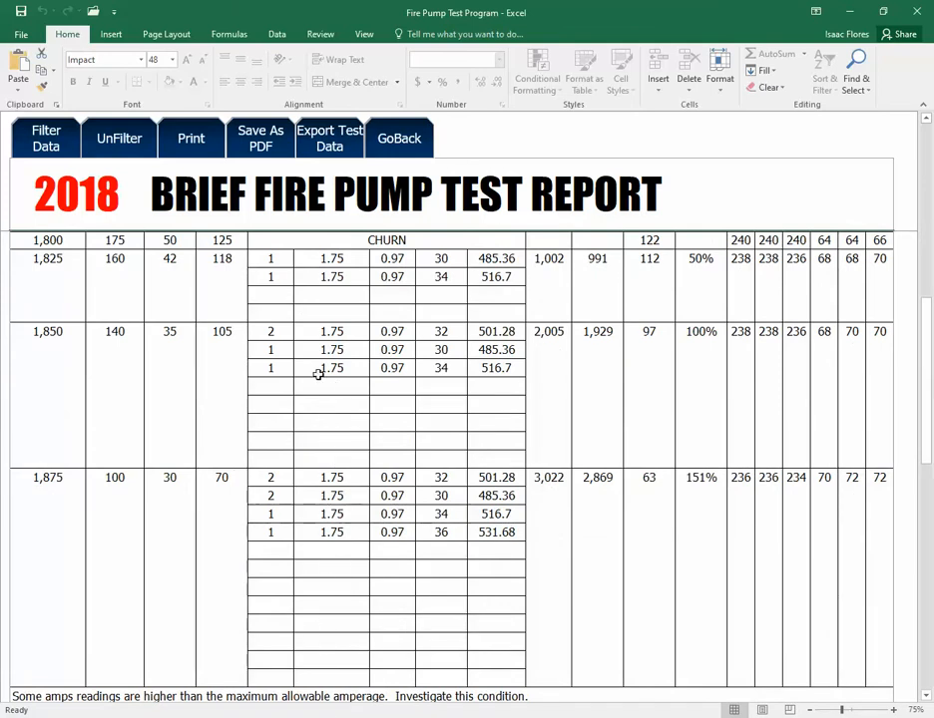
scroll(321, 325, "up", 5)
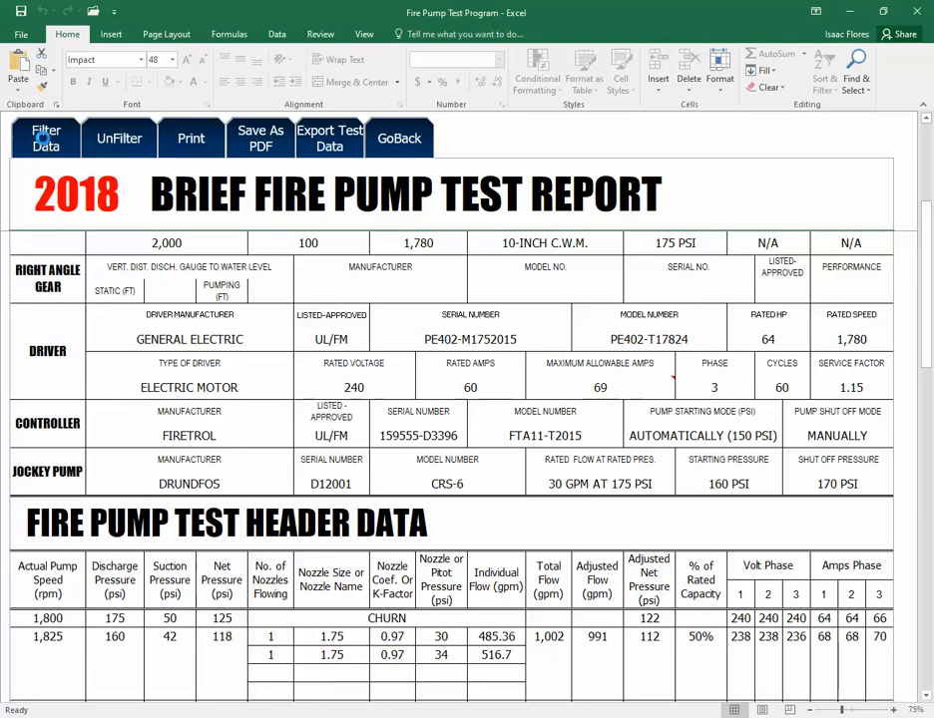
left_click(45, 145)
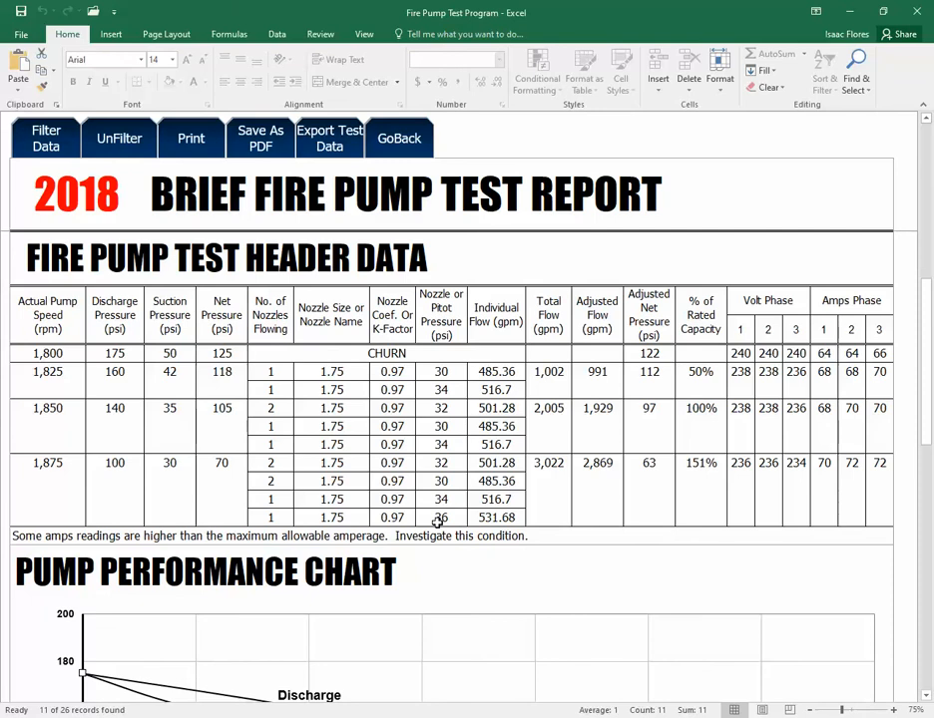
Preview the first two printed pages of the filtered brief report and close the preview
left_click(179, 140)
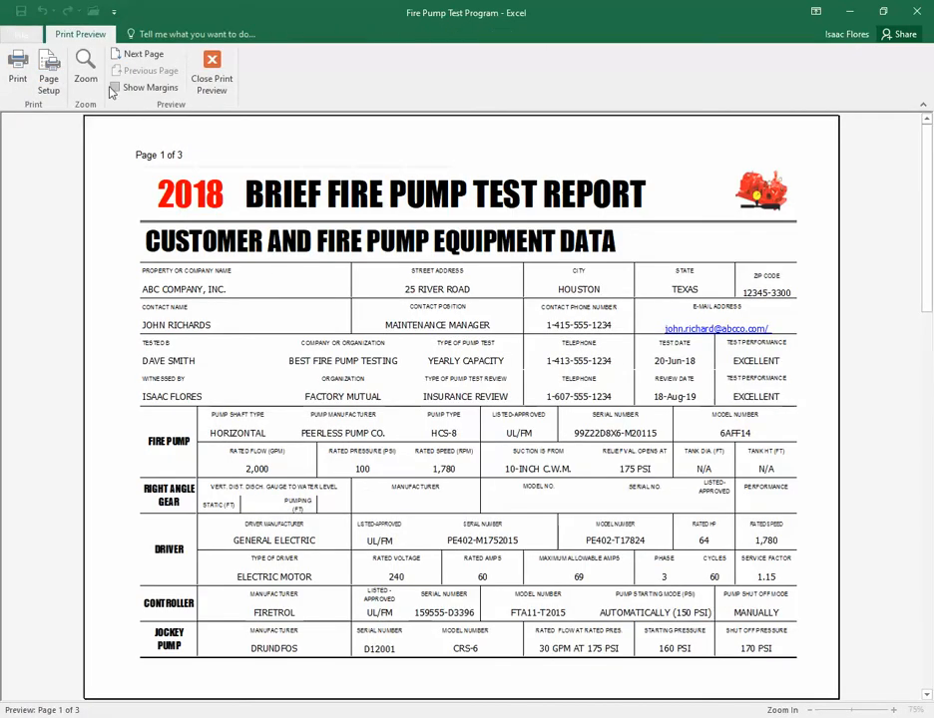
left_click(143, 55)
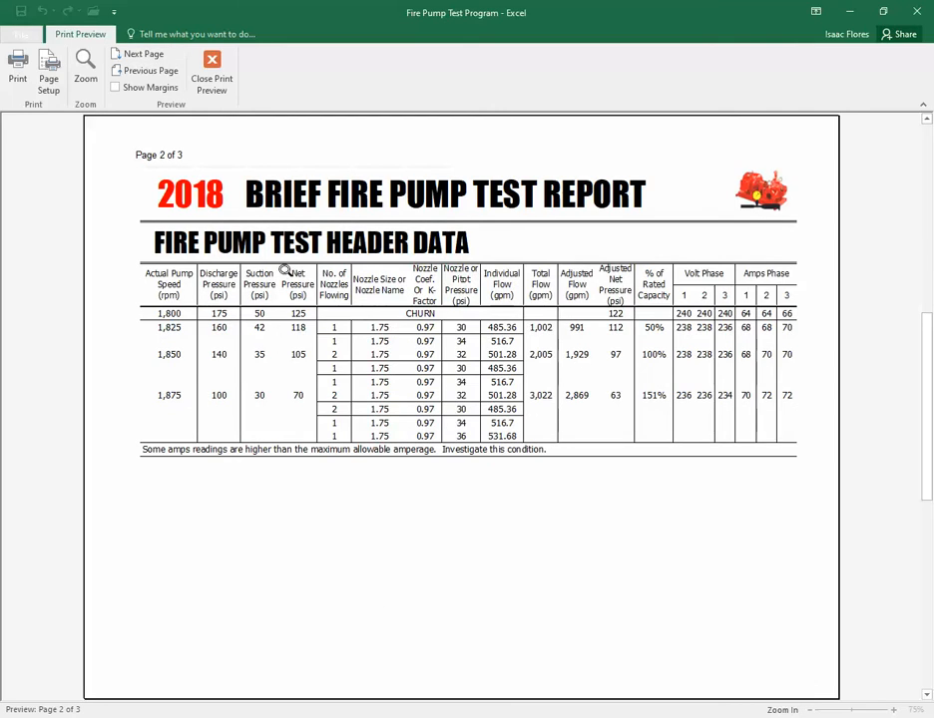
left_click(210, 83)
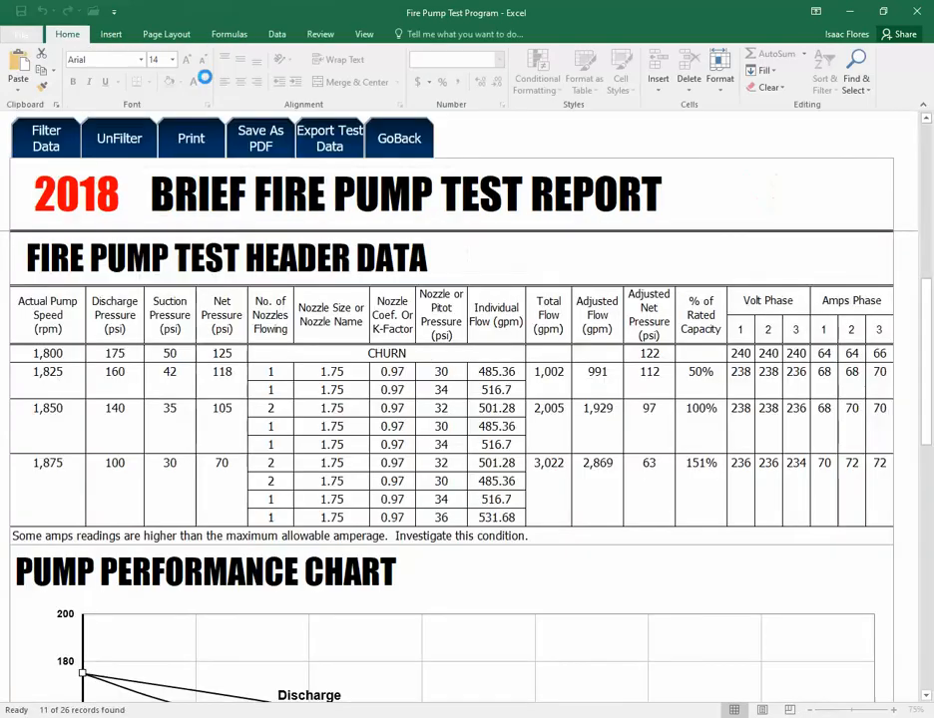
Remove the row filter from the brief report and return to the test header form
left_click(120, 138)
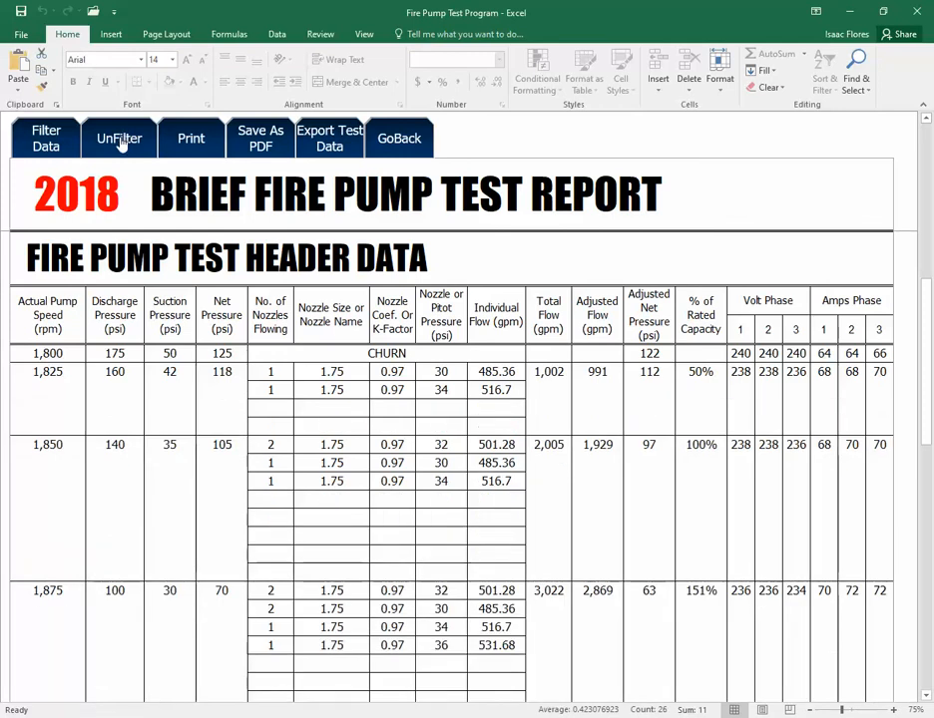
left_click(402, 140)
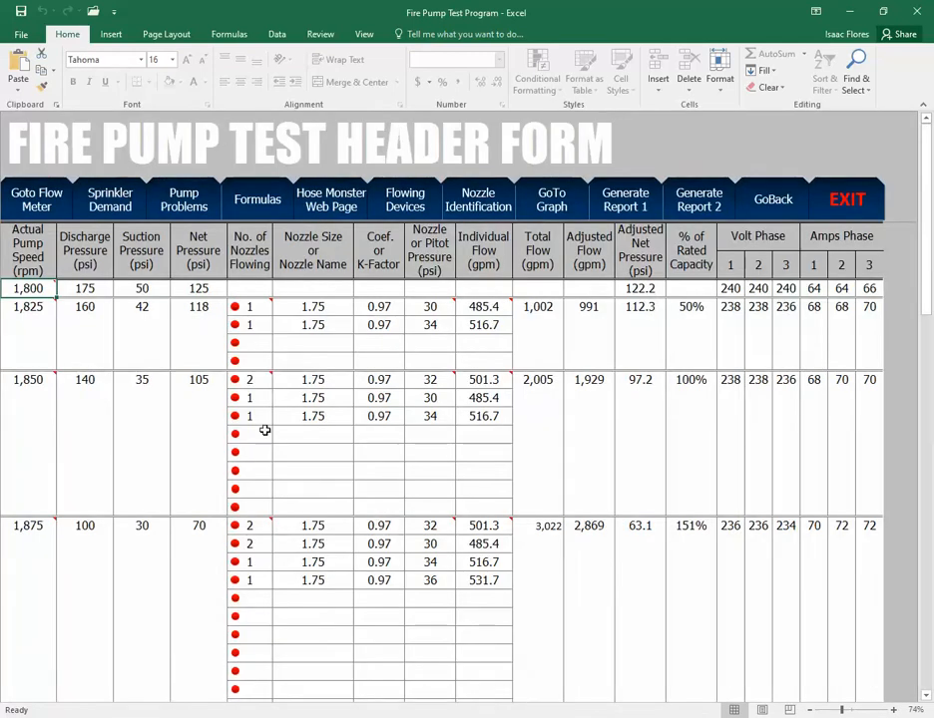
Generate Report 1, dismiss its introductory message, and save the full fire pump test report as a PDF file
left_click(626, 203)
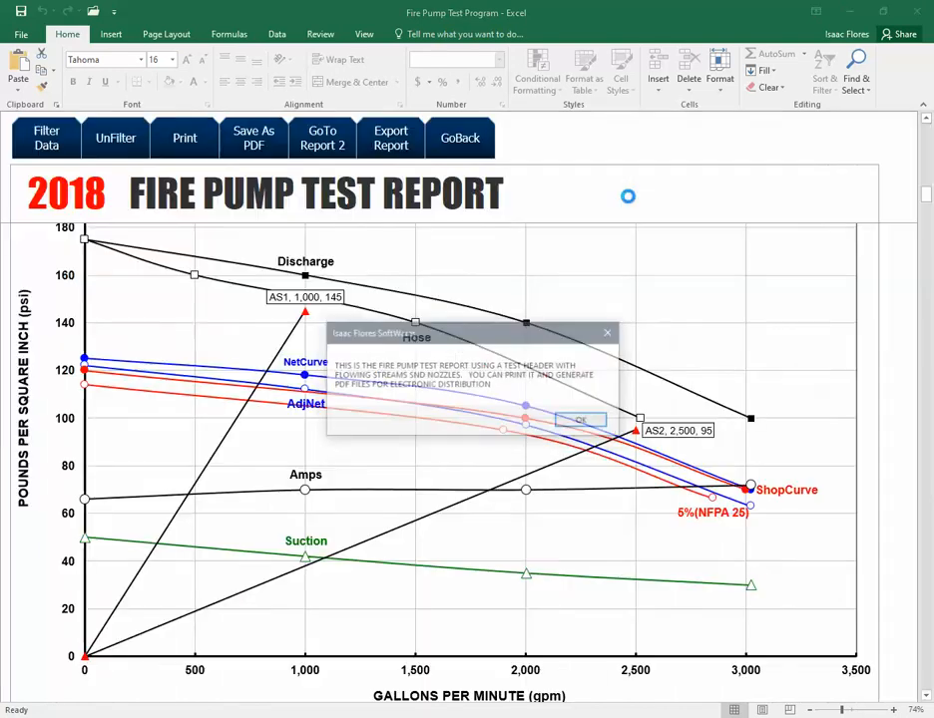
left_click(583, 421)
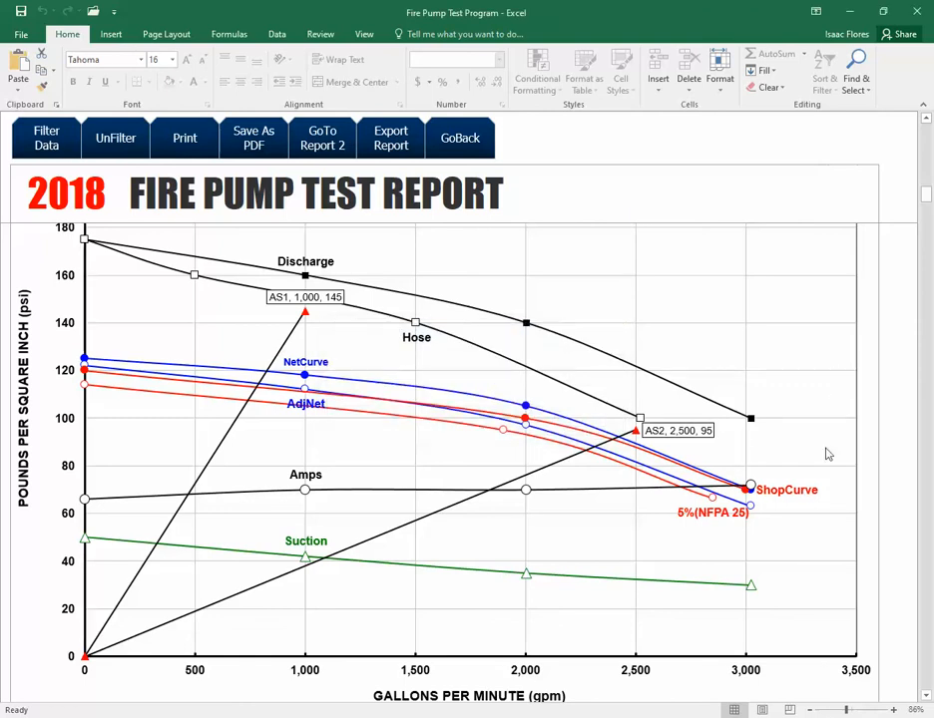
left_click(254, 142)
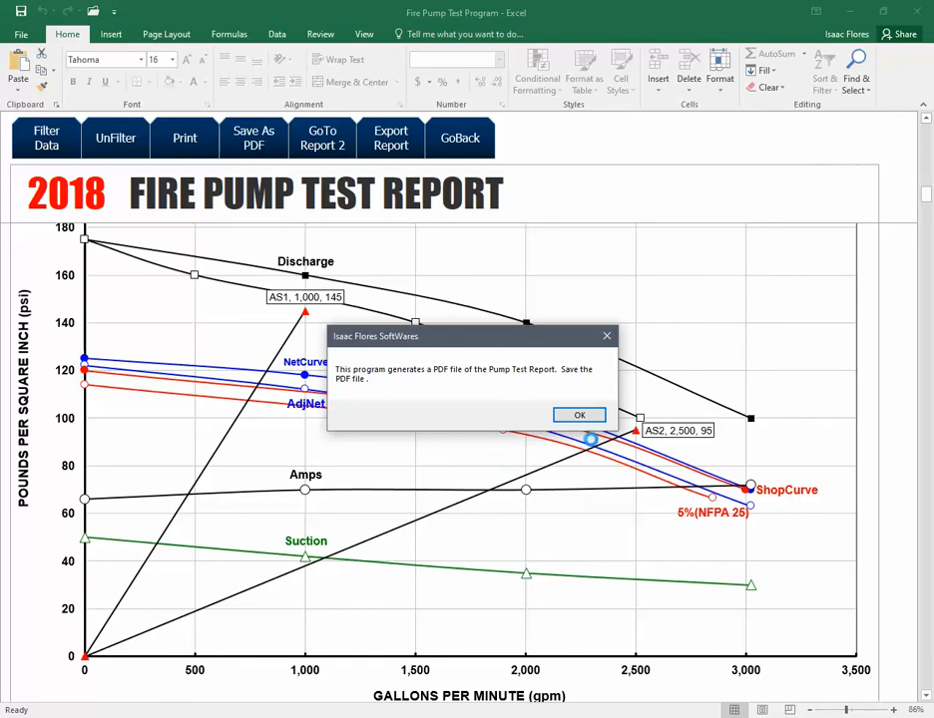
left_click(579, 416)
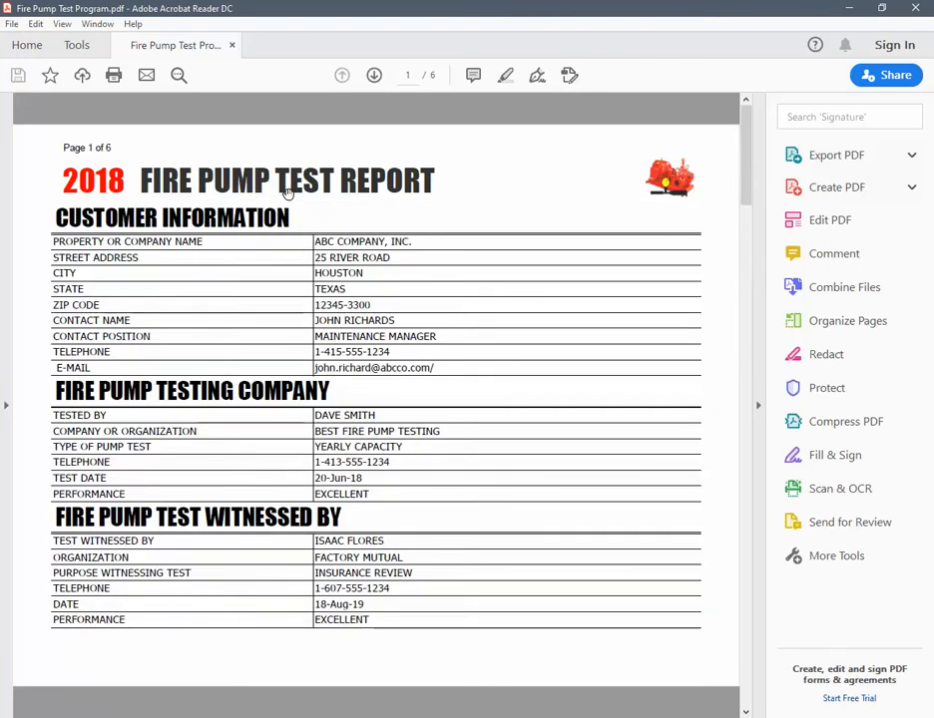
Look through the exported PDF report up to the pump performance chart, return to its first page, and collapse the tools pane
scroll(287, 192, "down", 4)
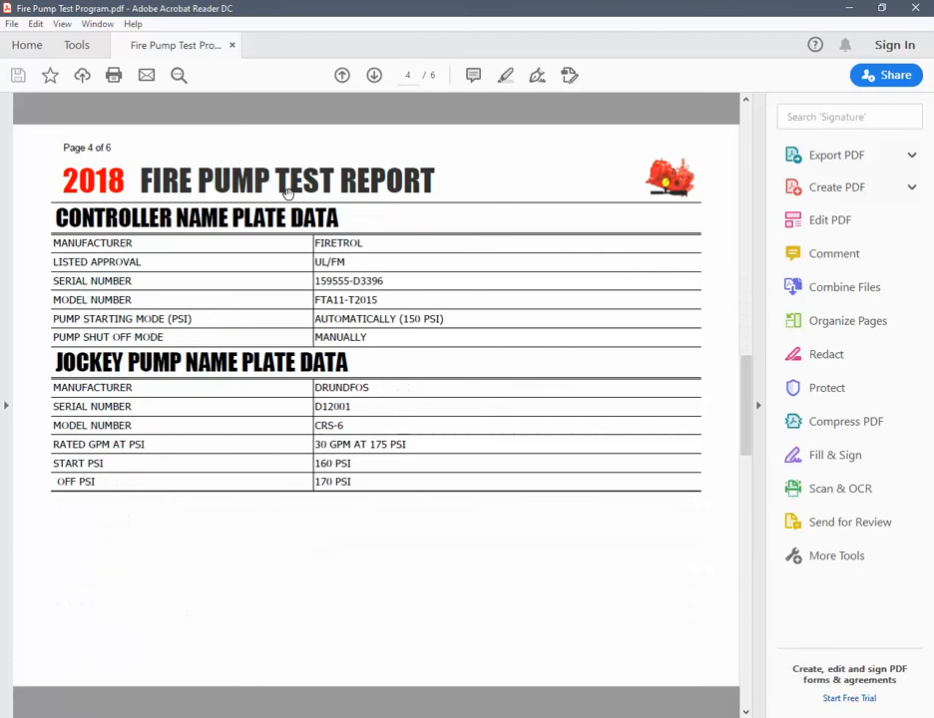
scroll(311, 199, "down", 2)
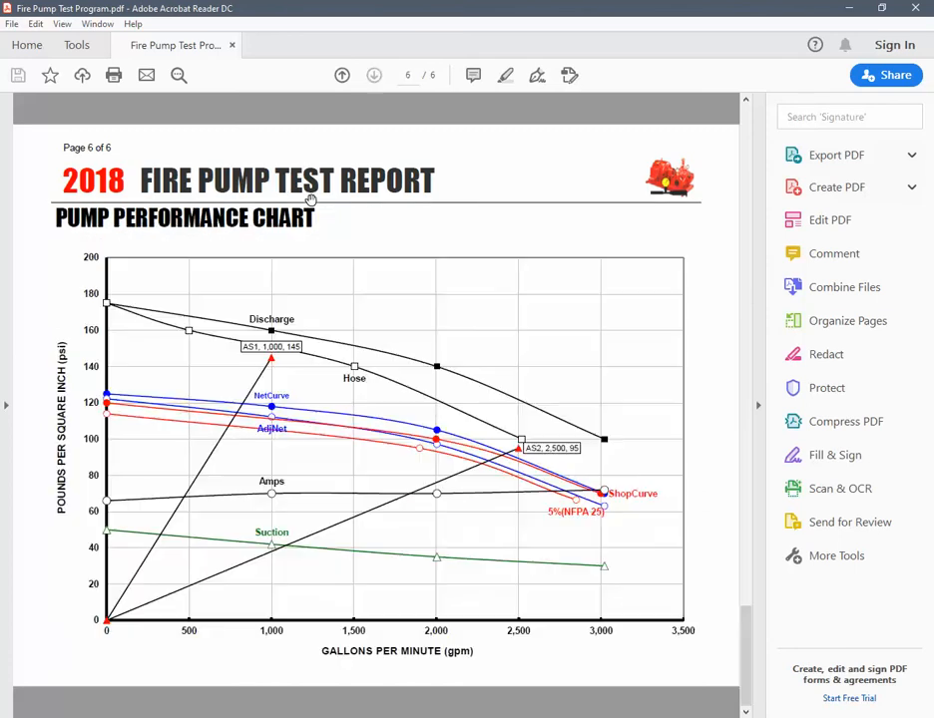
scroll(311, 198, "up", 3)
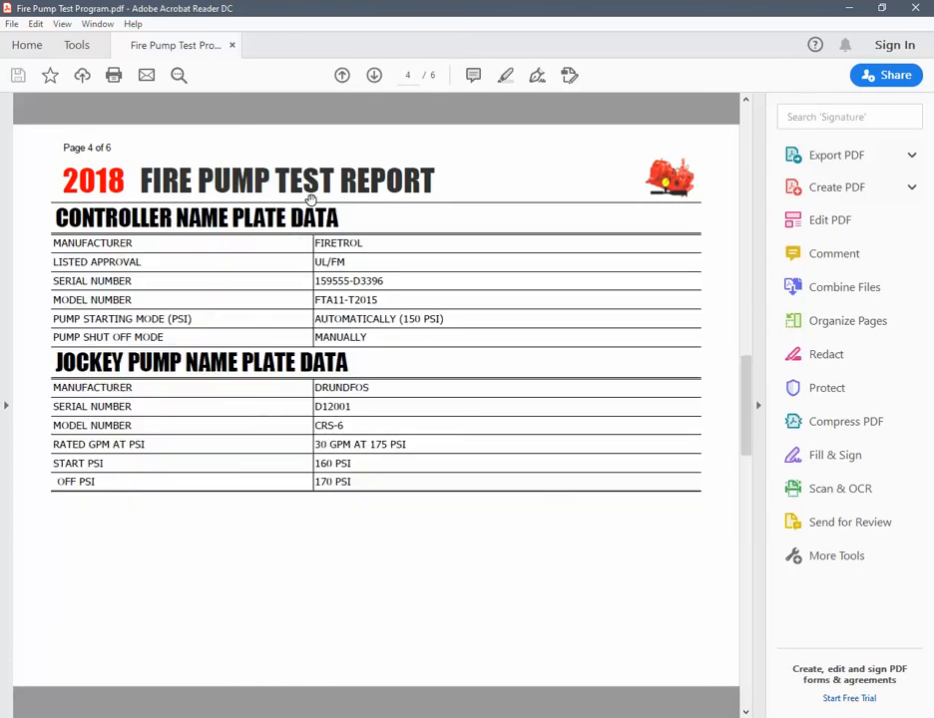
scroll(311, 198, "up", 2)
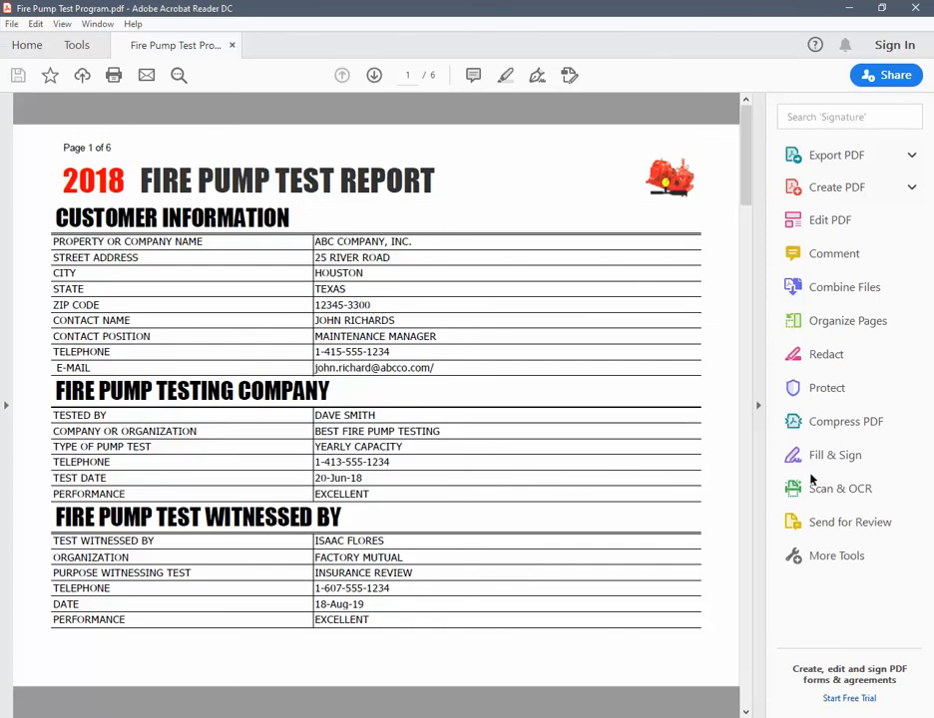
left_click(758, 406)
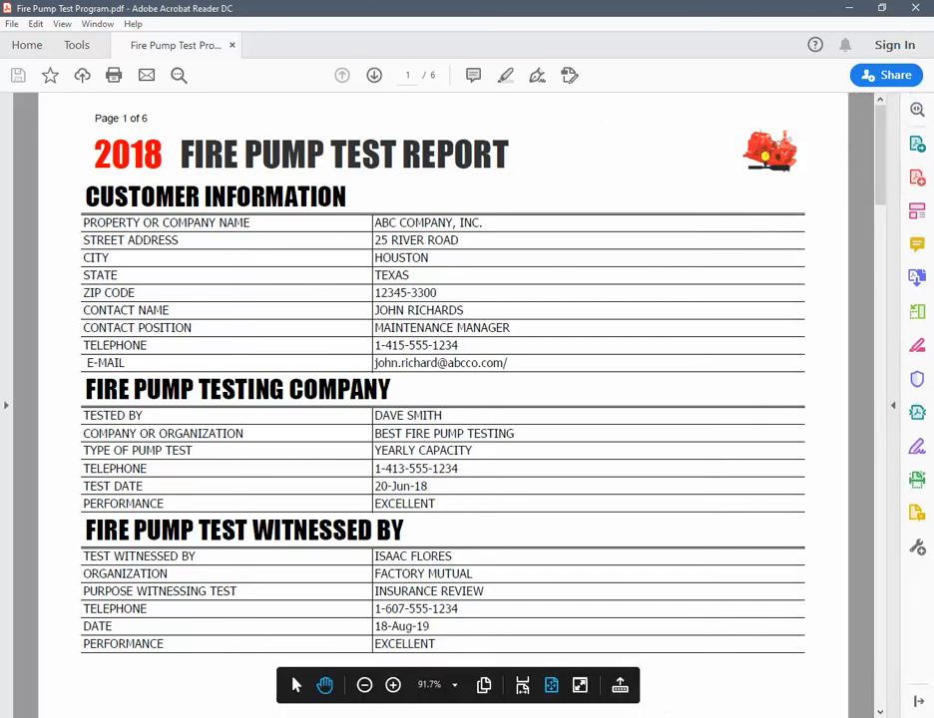
Switch back to Excel and return from the report through the test header to the beginning of the customer and equipment form
mouse_move(673, 716)
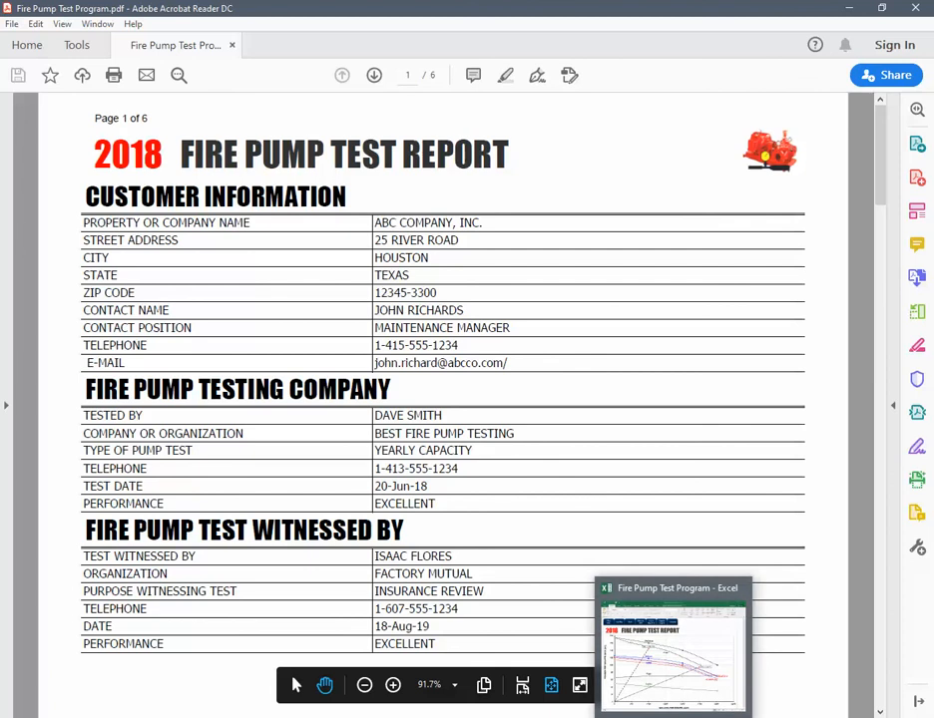
left_click(664, 690)
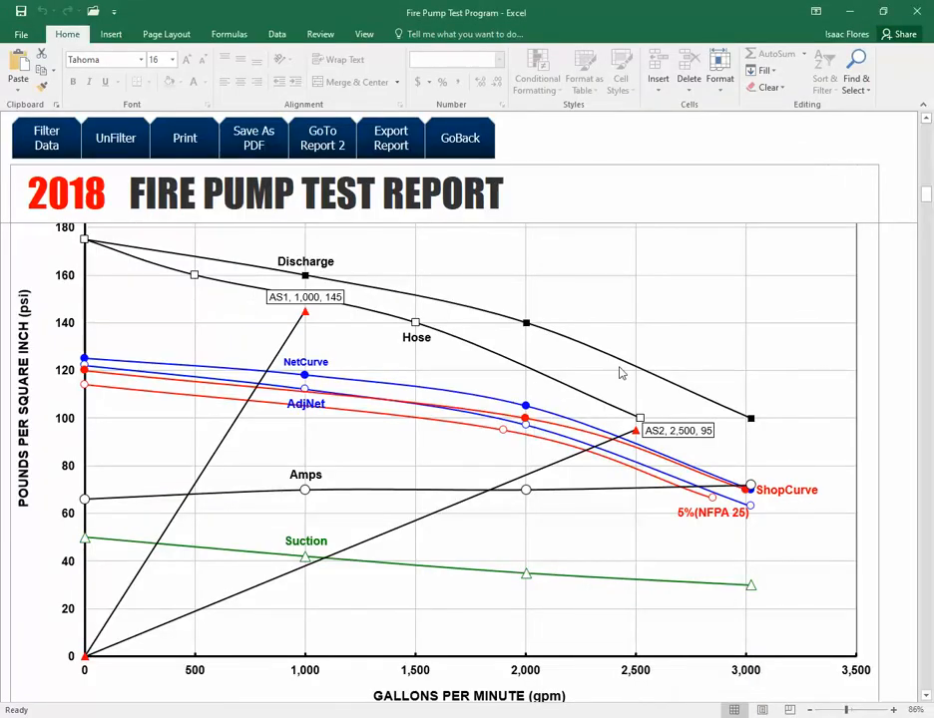
left_click(462, 141)
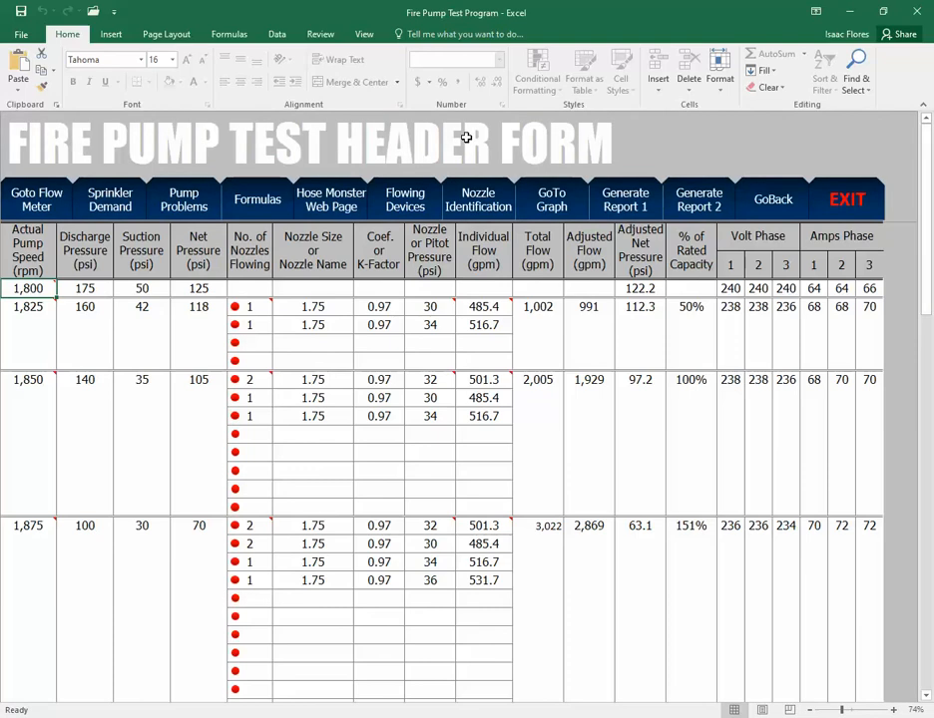
left_click(766, 204)
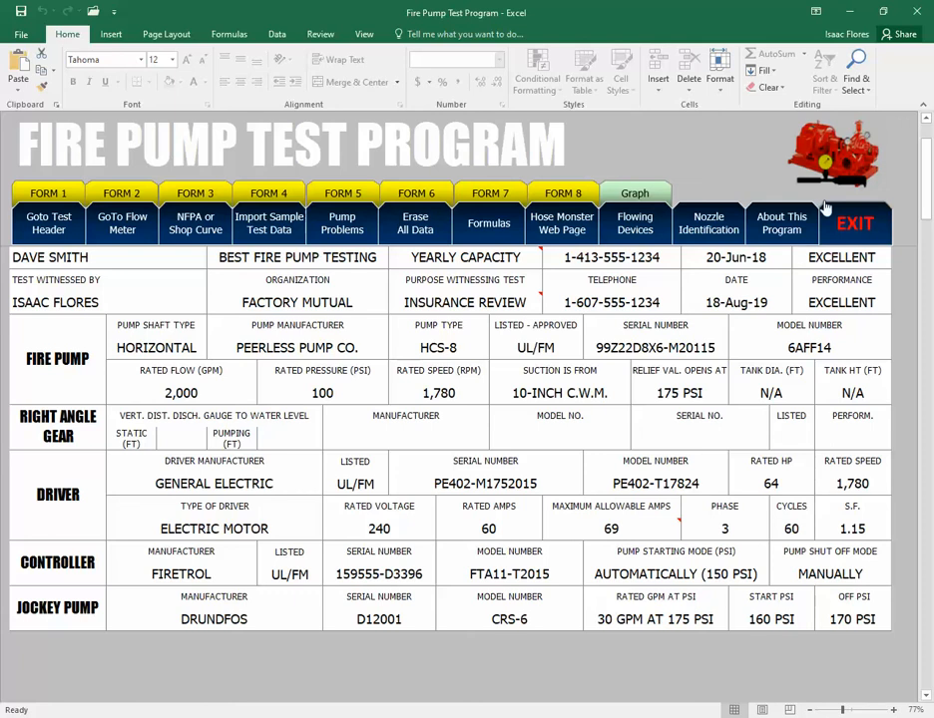
scroll(60, 259, "up", 3)
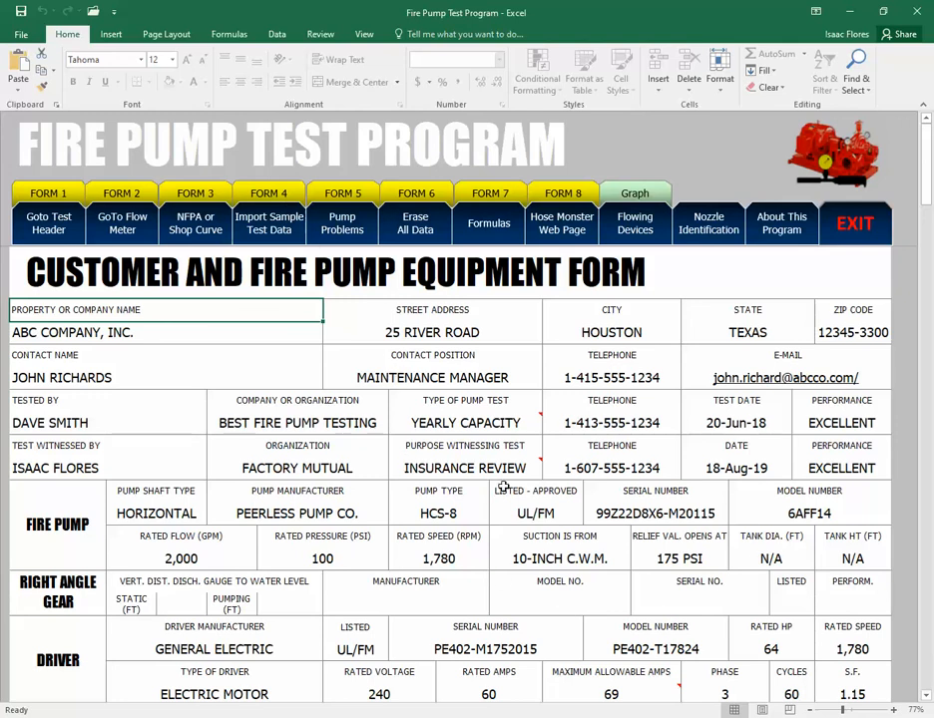
View the information about the Fire Pump Test Program and close it
left_click(778, 229)
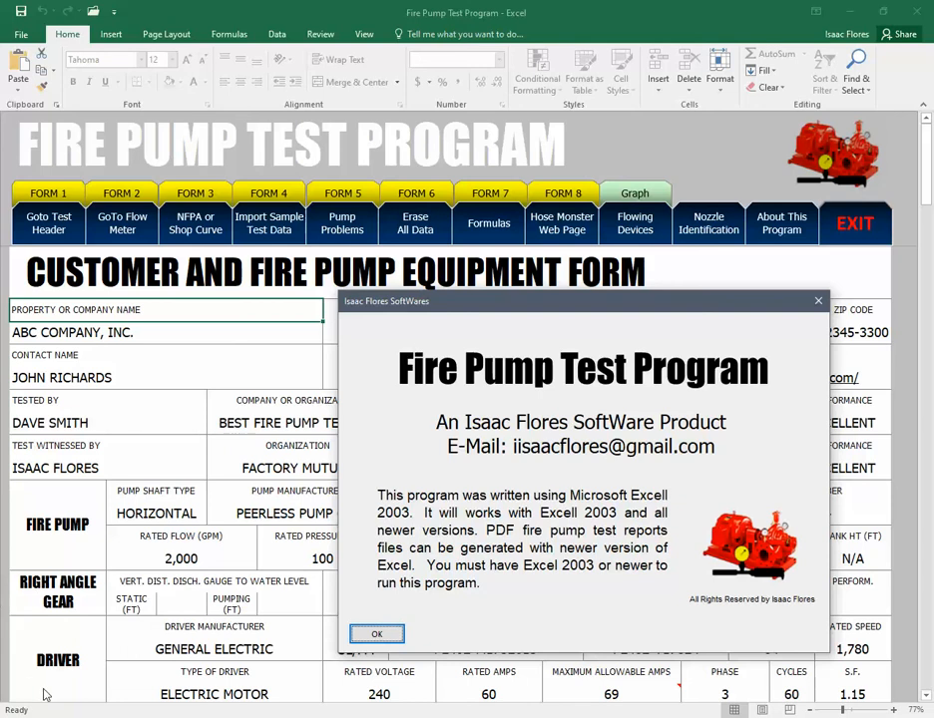
left_click(377, 636)
left_click(763, 717)
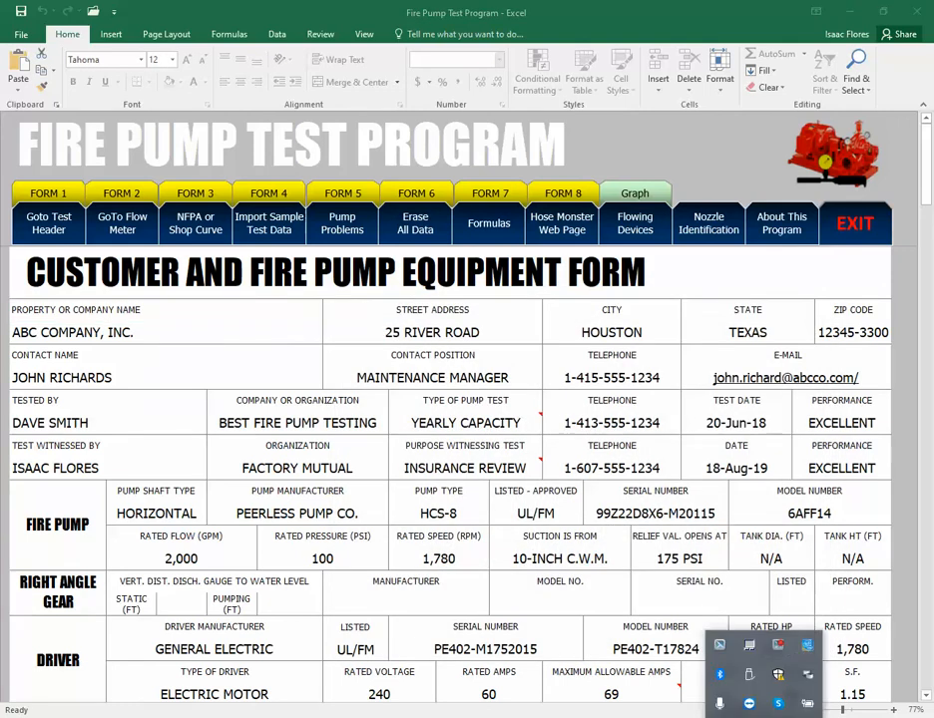